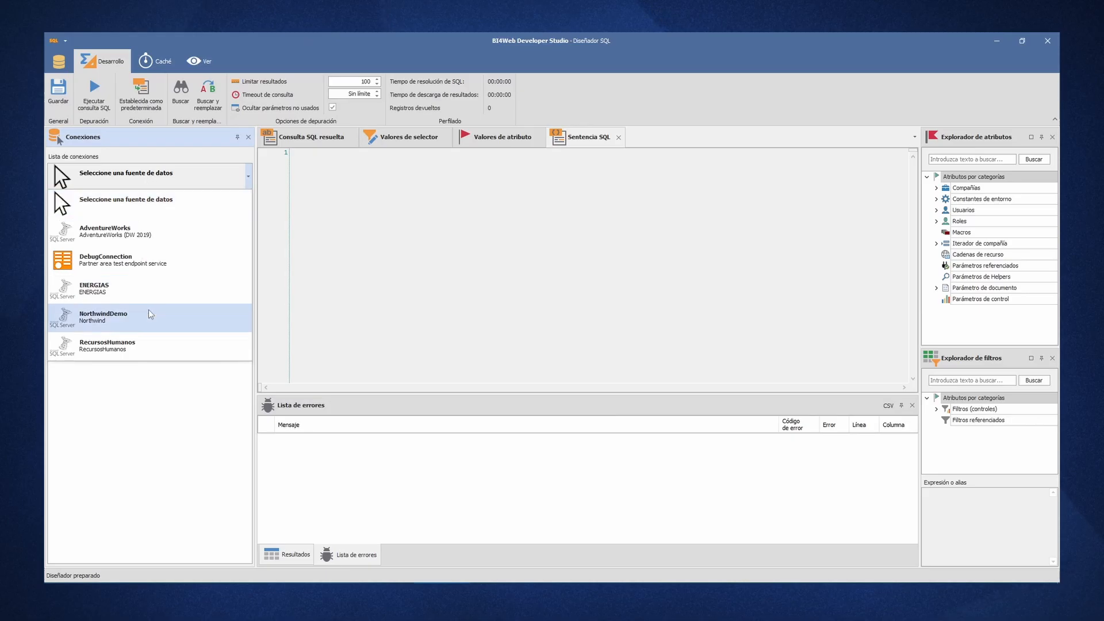
- Connect the SQL designer to the RecursosHumanos data source and run "select * From Candidatos"
{"action": "left_click", "coordinate": [149, 347]}
{"action": "left_click", "coordinate": [368, 281]}
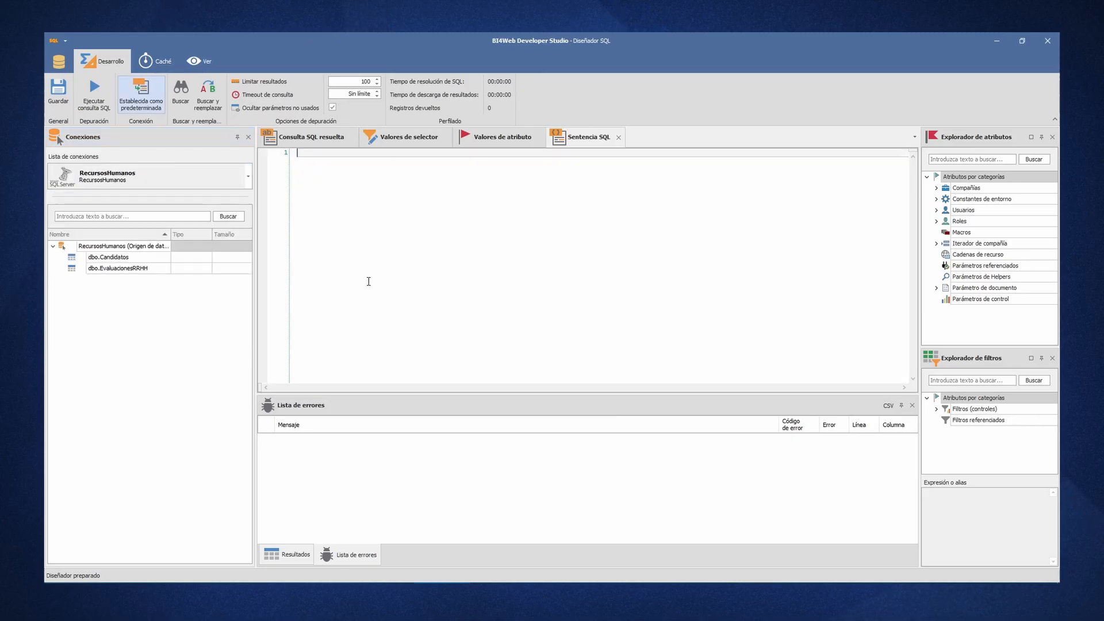
{"action": "key", "text": "Return"}
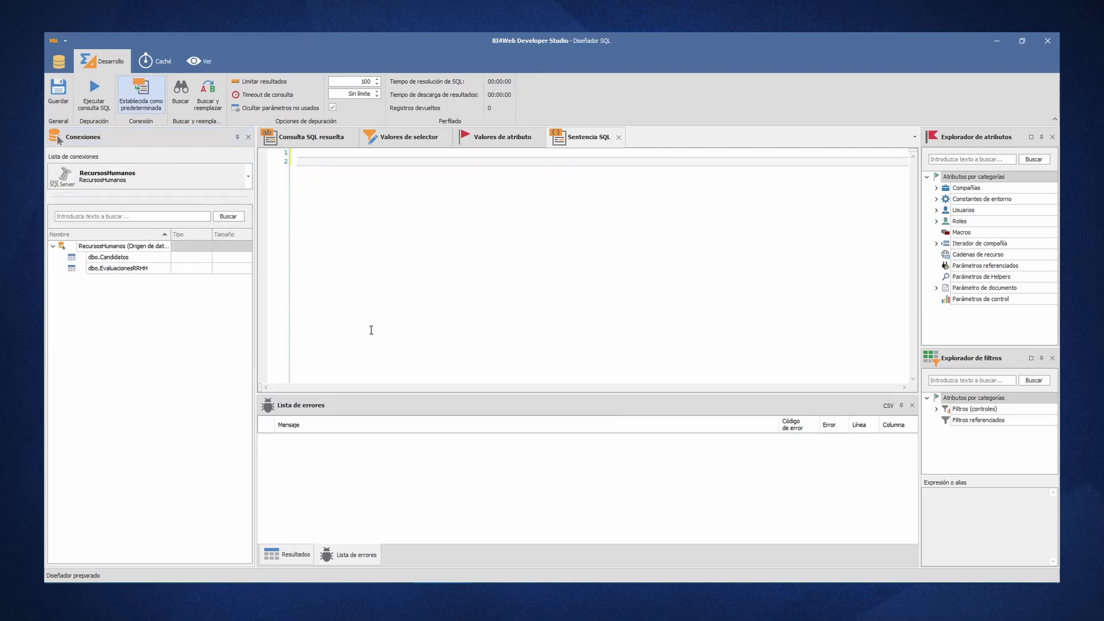
{"action": "type", "text": "select * From Candidatos"}
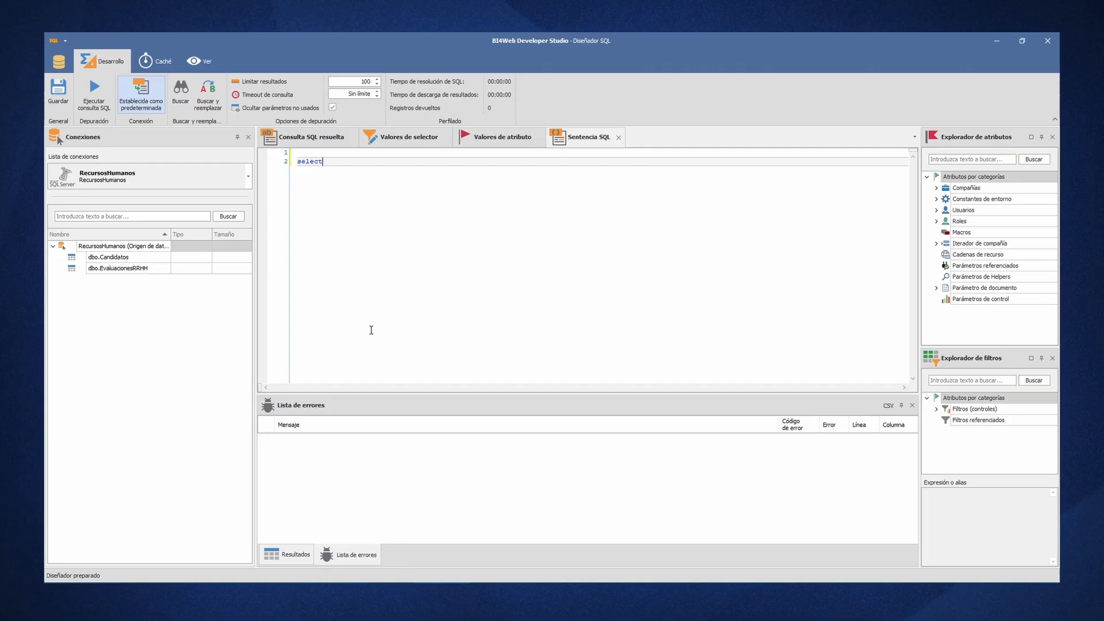
{"action": "key", "text": "F5"}
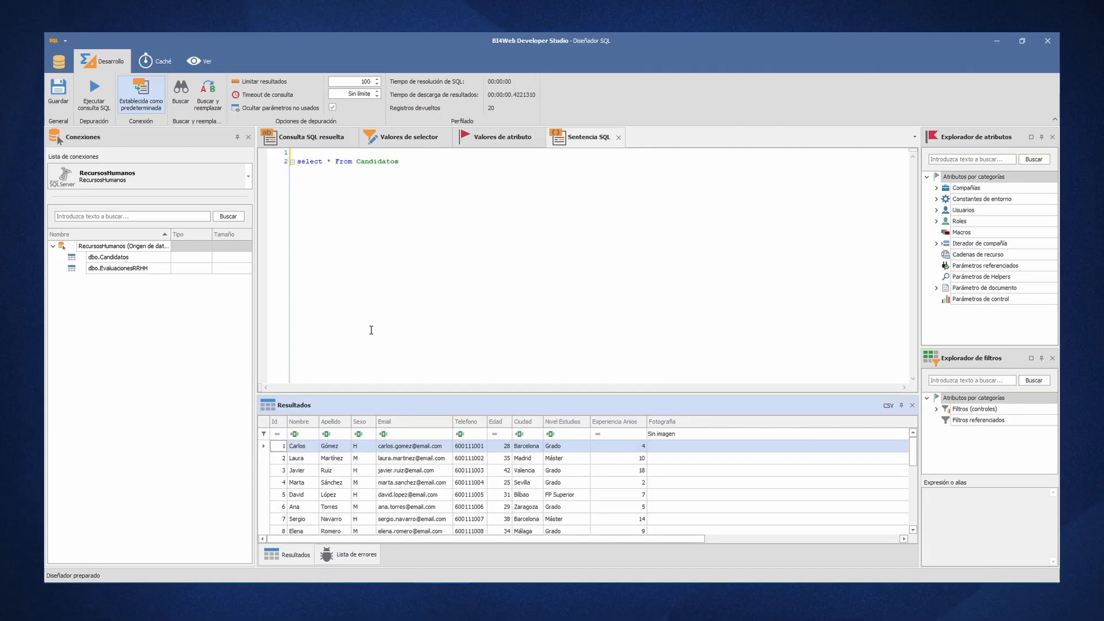
- Change the query's source table to evaluacionesrrhh and run it
{"action": "key", "text": "ctrl+shift+Left"}
{"action": "type", "text": "evaluacionesrrhh"}
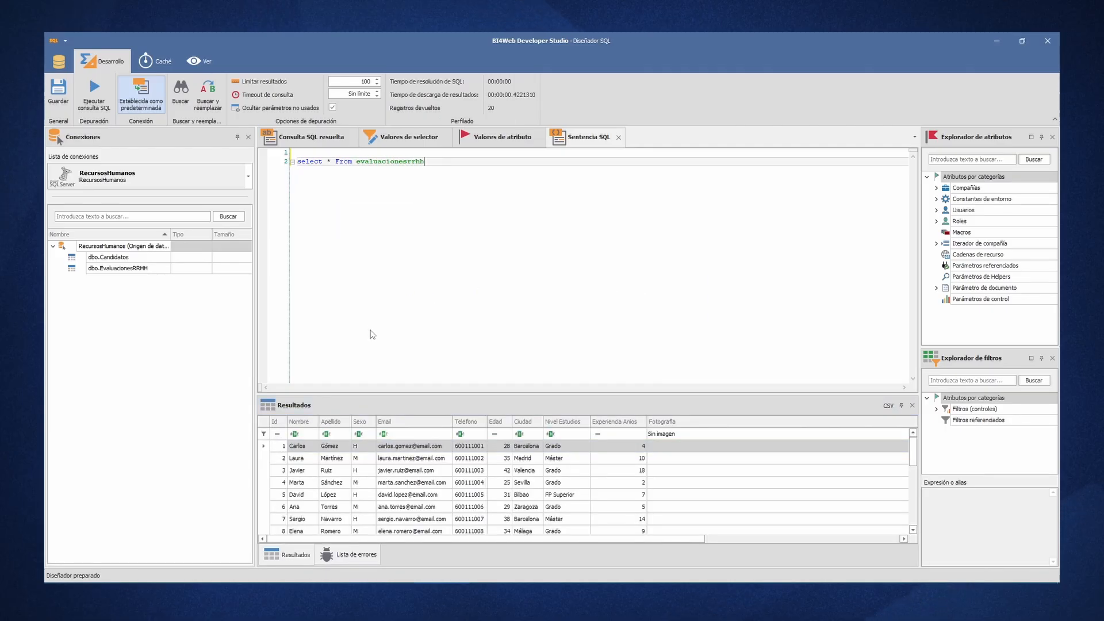
{"action": "key", "text": "F5"}
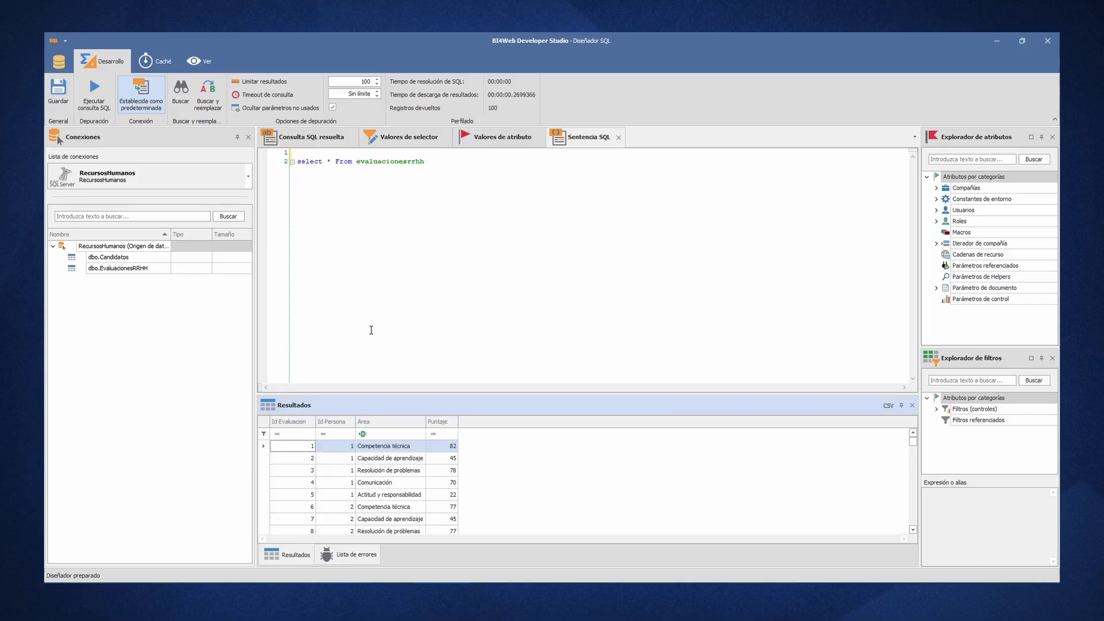
- Replace the selected columns with Concat(c.Nombre, ' ', c.Apellido) as Nombre, e.Area and e.Puntaje
{"action": "left_click", "coordinate": [332, 161]}
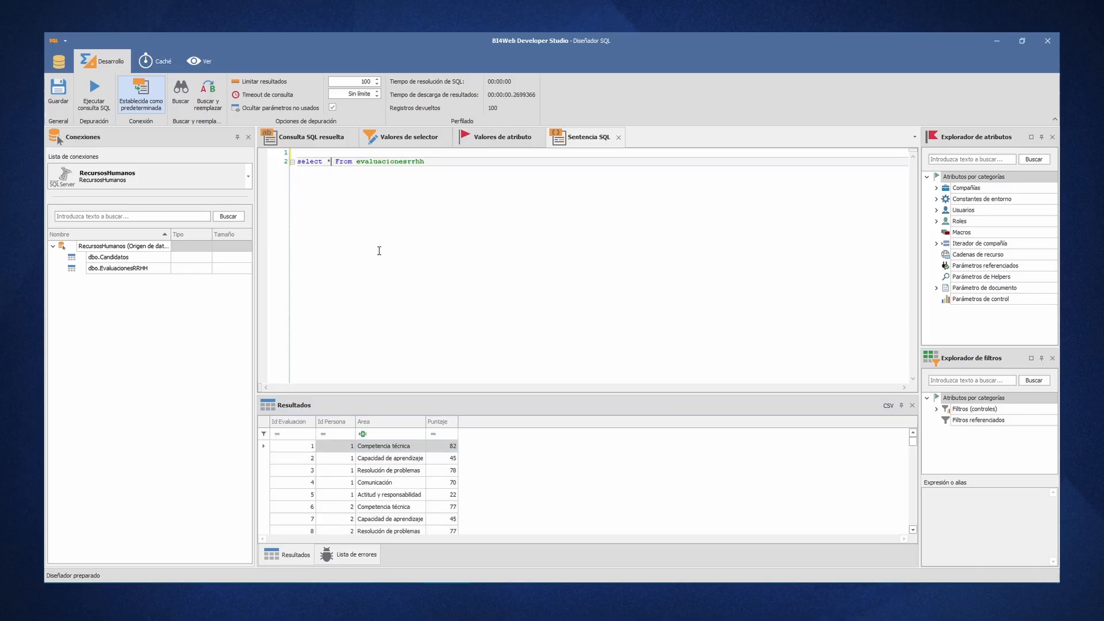
{"action": "key", "text": "BackSpace"}
{"action": "type", "text": "Concat("}
{"action": "type", "text": "c.Nombre, ' '"}
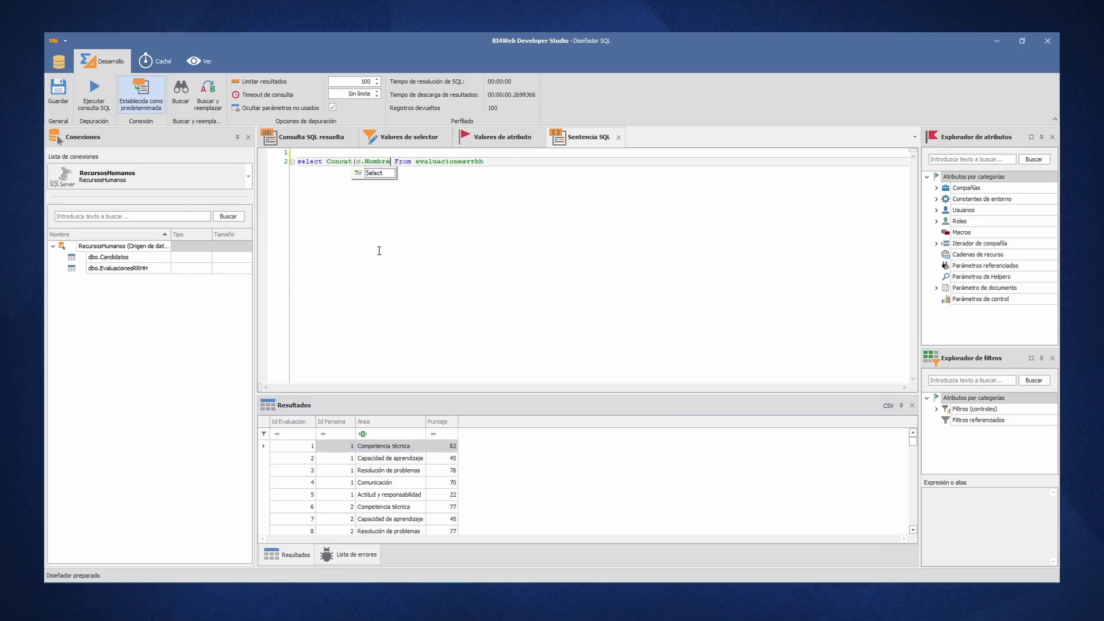
{"action": "type", "text": ", c.Apellido"}
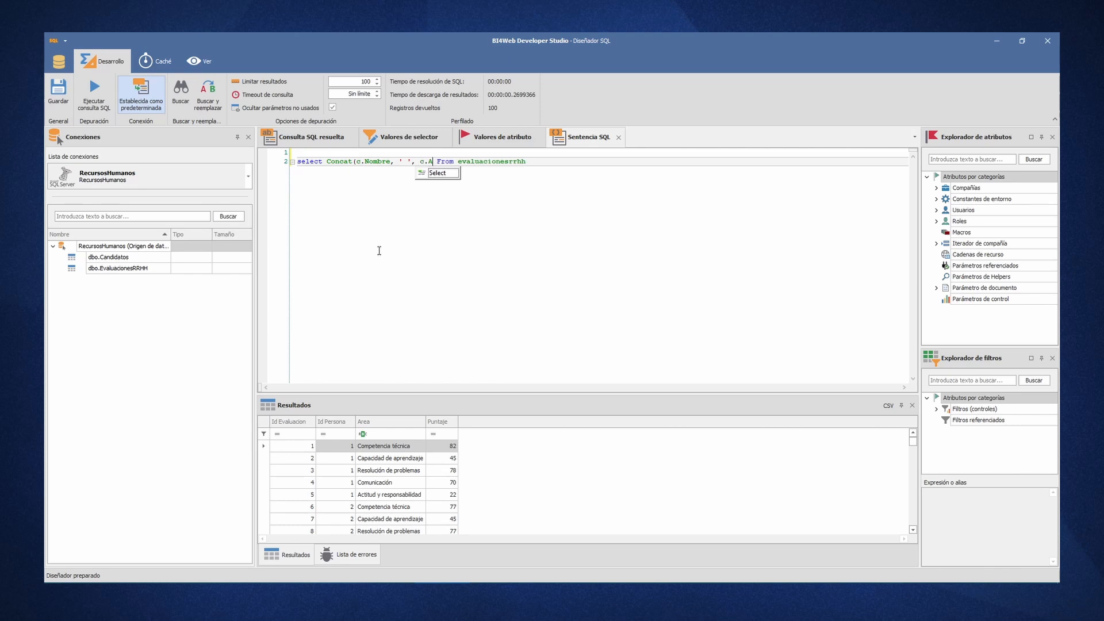
{"action": "type", "text": ") as Nombre, e.Area"}
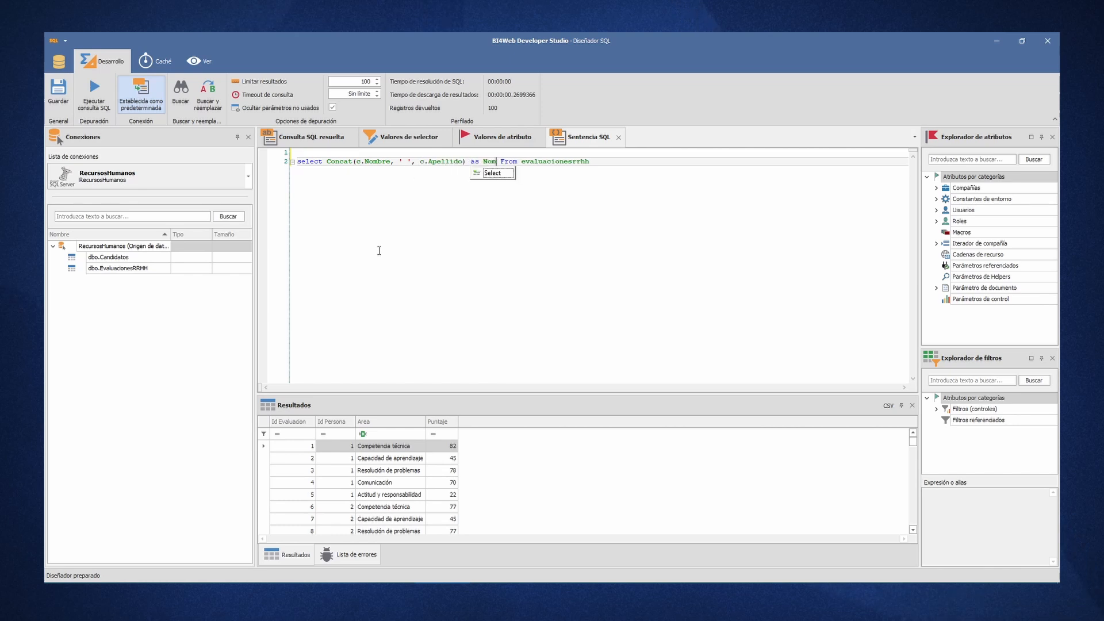
{"action": "type", "text": ", e.Puntaje"}
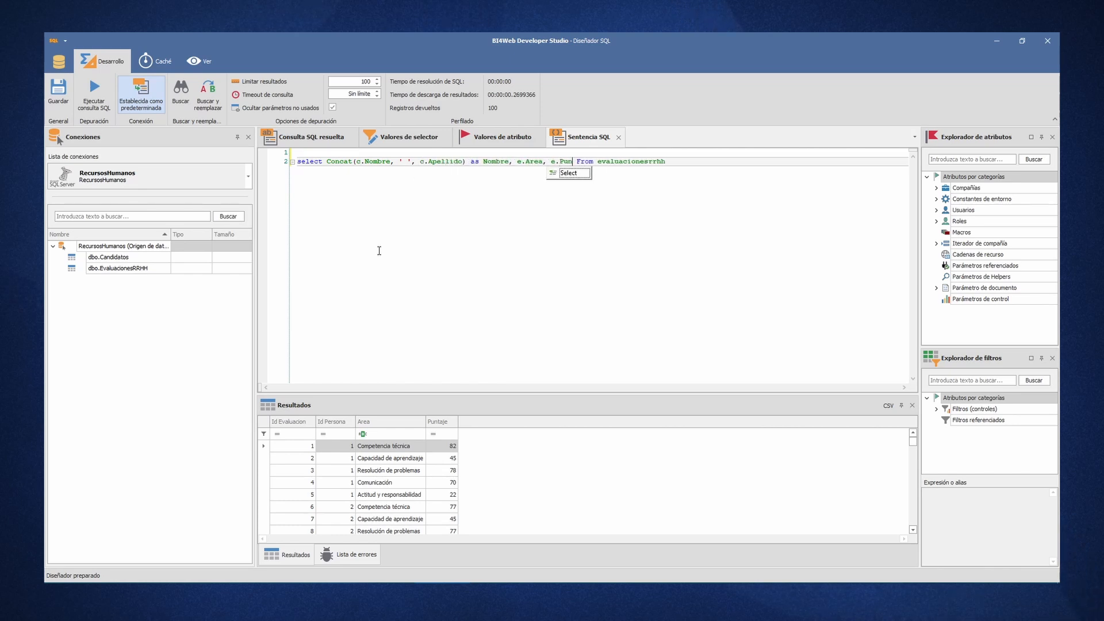
- Alias evaluacionesrrhh as e, add "Inner Join Candidatos c on e.idpersona = c.id" on a new line, and run the query
{"action": "key", "text": "End"}
{"action": "type", "text": "e"}
{"action": "key", "text": "Return"}
{"action": "type", "text": "In"}
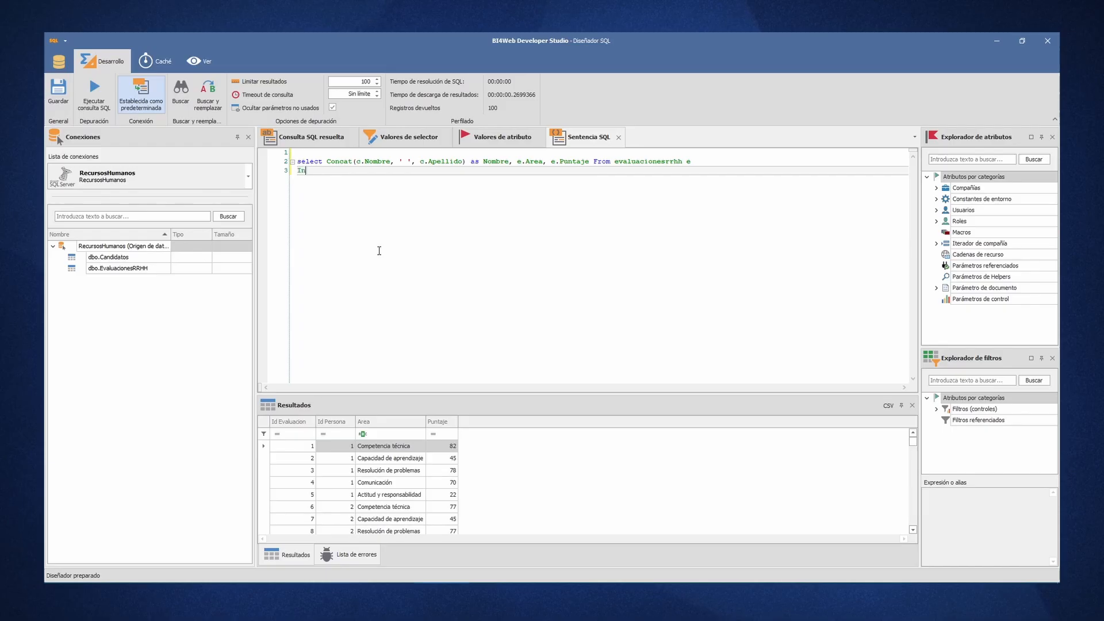
{"action": "type", "text": "ner Join Candidatos "}
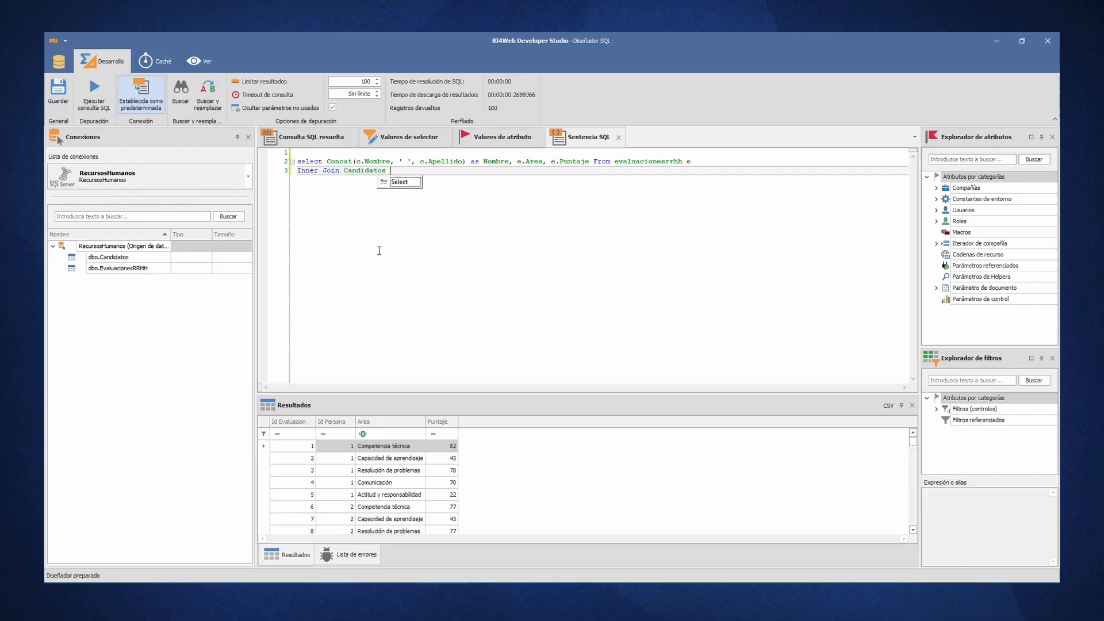
{"action": "type", "text": "c on e.idpersona = c.id"}
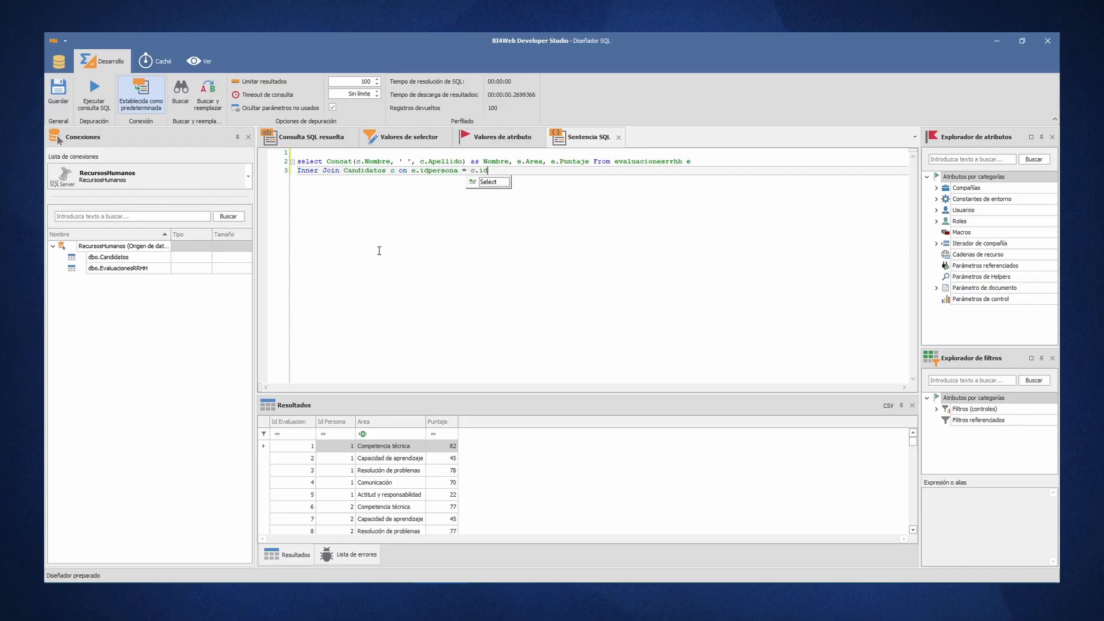
{"action": "key", "text": "Return"}
{"action": "key", "text": "F5"}
{"action": "left_click", "coordinate": [379, 251]}
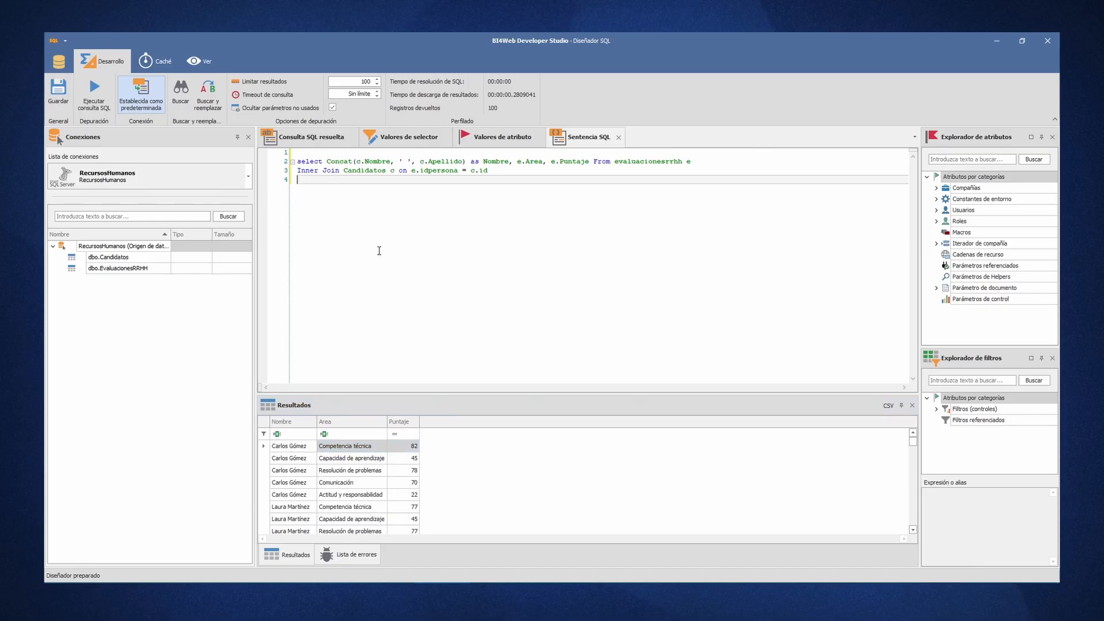
- Add a Where clause matching Concat(c.Nombre, ' ', c.Apellido) to the candidate's full name, run the query, and save it as the chart's data source
{"action": "type", "text": "Where"}
{"action": "left_click_drag", "start_coordinate": [322, 162], "coordinate": [467, 162]}
{"action": "key", "text": "ctrl+c"}
{"action": "left_click", "coordinate": [410, 186]}
{"action": "key", "text": "ctrl+v"}
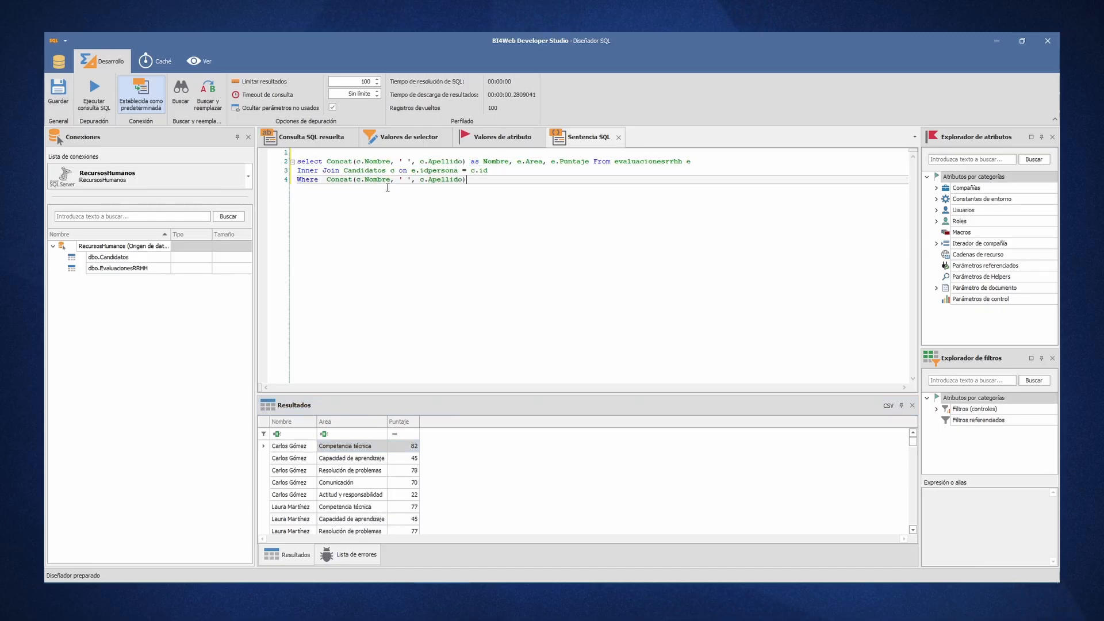
{"action": "type", "text": "= 'Carlos Gó"}
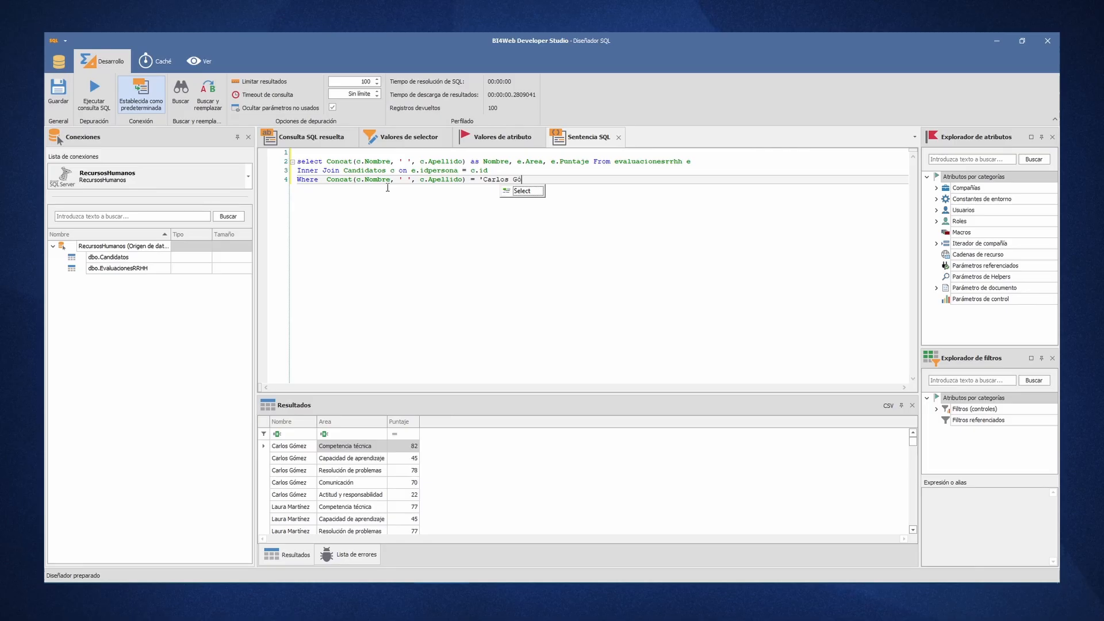
{"action": "type", "text": "mez';"}
{"action": "key", "text": "F5"}
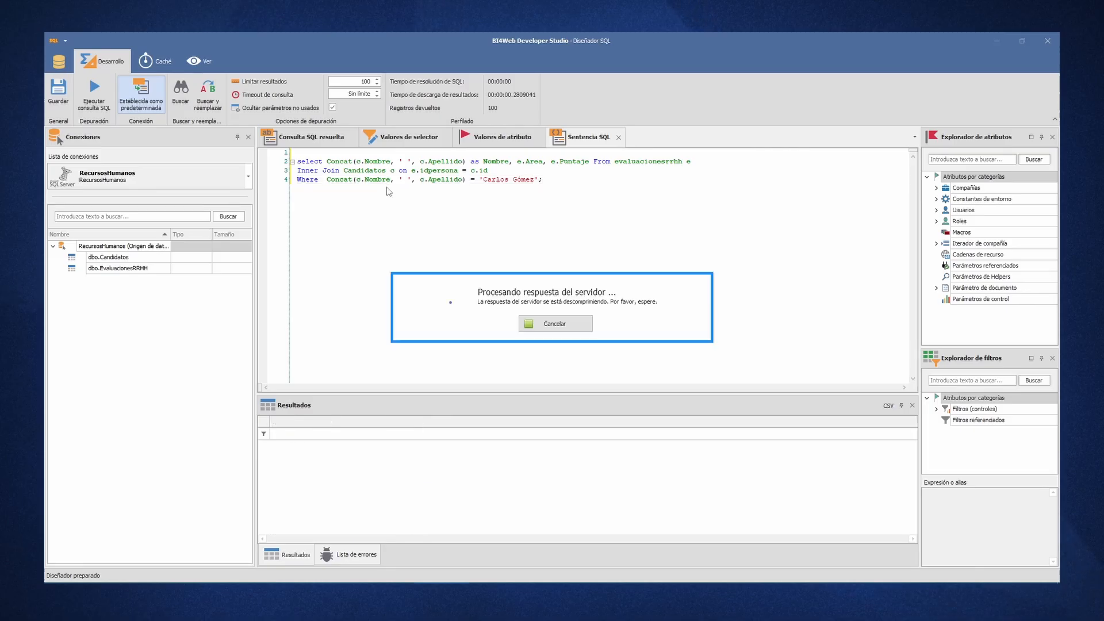
{"action": "left_click", "coordinate": [59, 89]}
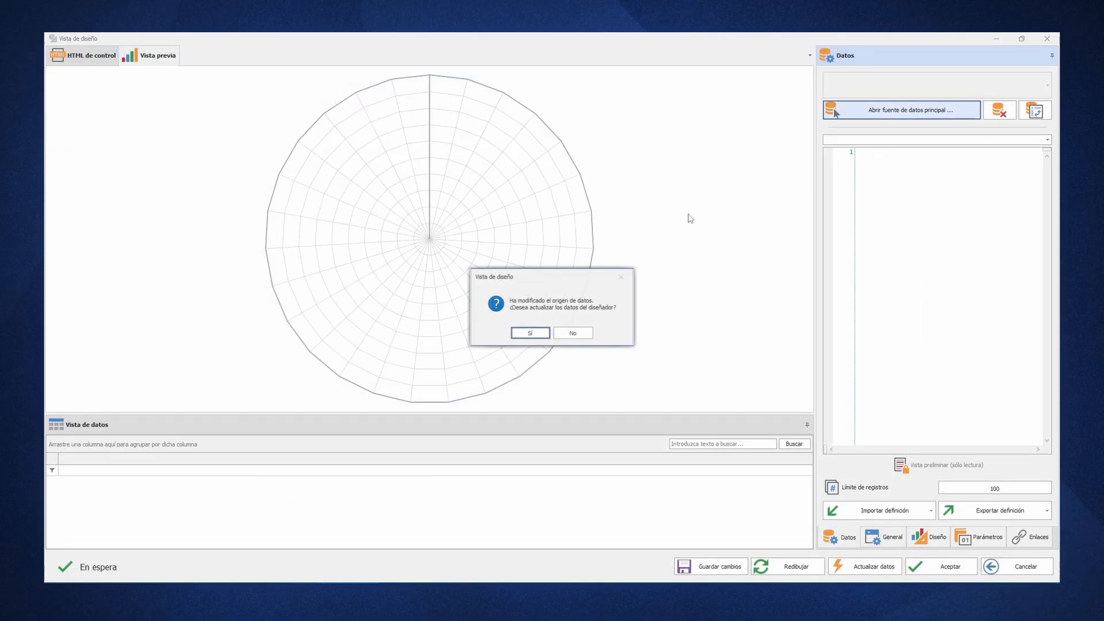
{"action": "left_click", "coordinate": [535, 332]}
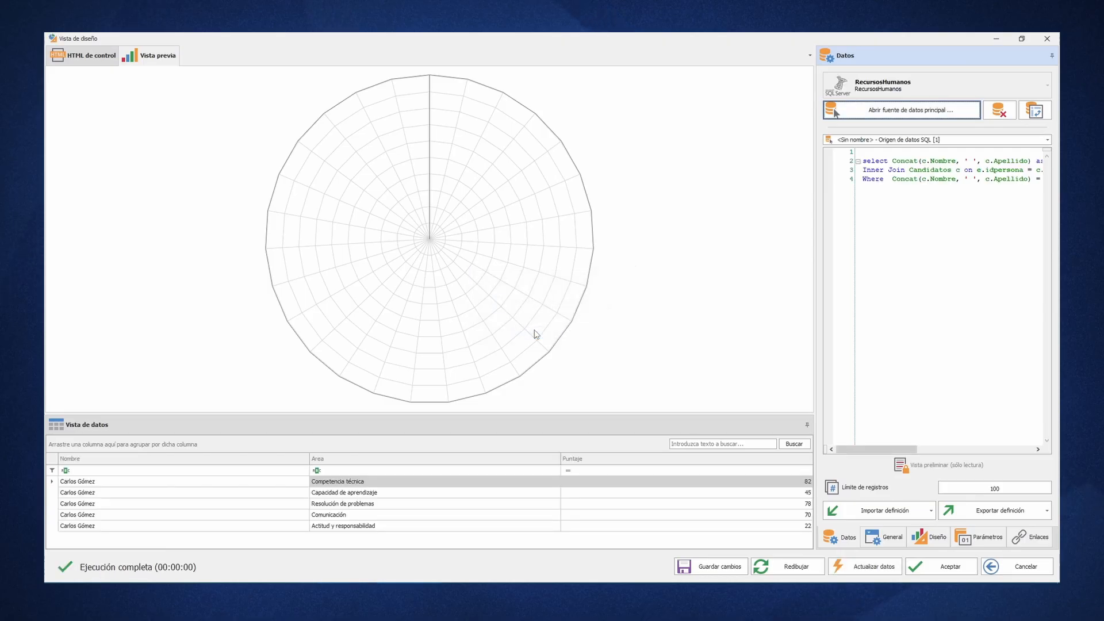
- Add a series to the polar chart's Series collection with Area as argument column and Puntaje as value column
{"action": "left_click", "coordinate": [915, 535]}
{"action": "left_click", "coordinate": [1047, 161]}
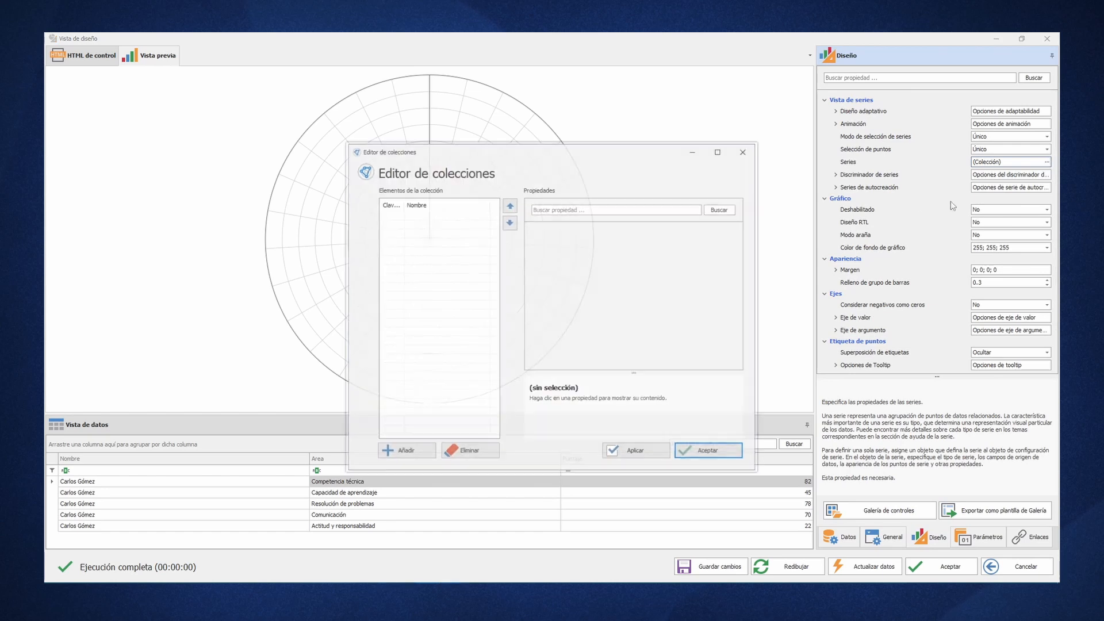
{"action": "left_click", "coordinate": [405, 450]}
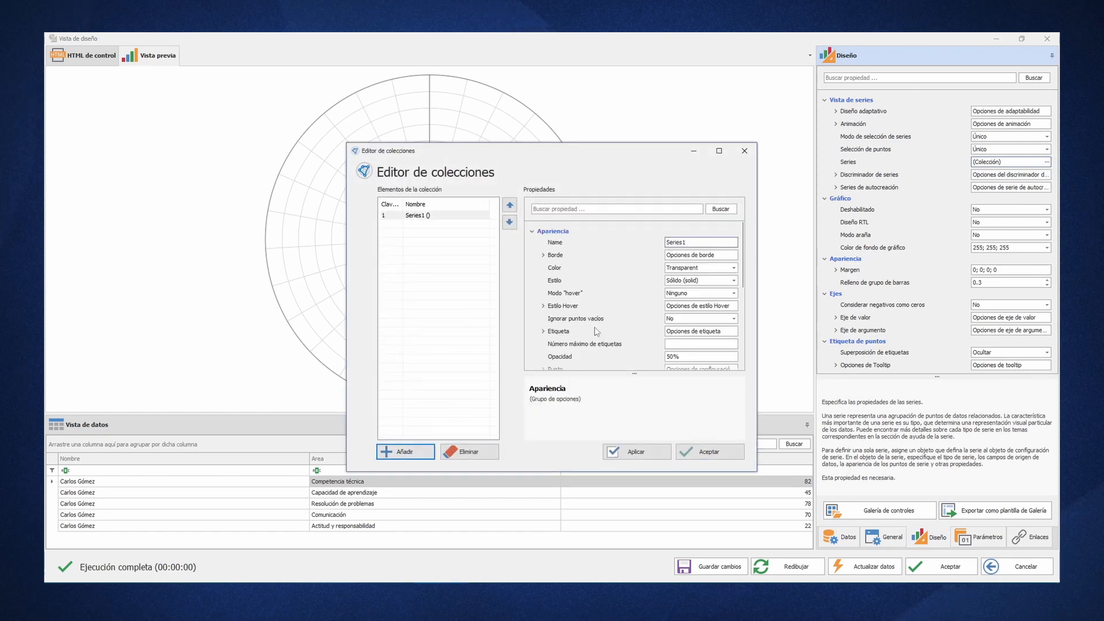
{"action": "scroll", "coordinate": [595, 331], "scroll_direction": "down", "scroll_amount": 4}
{"action": "left_click", "coordinate": [734, 315]}
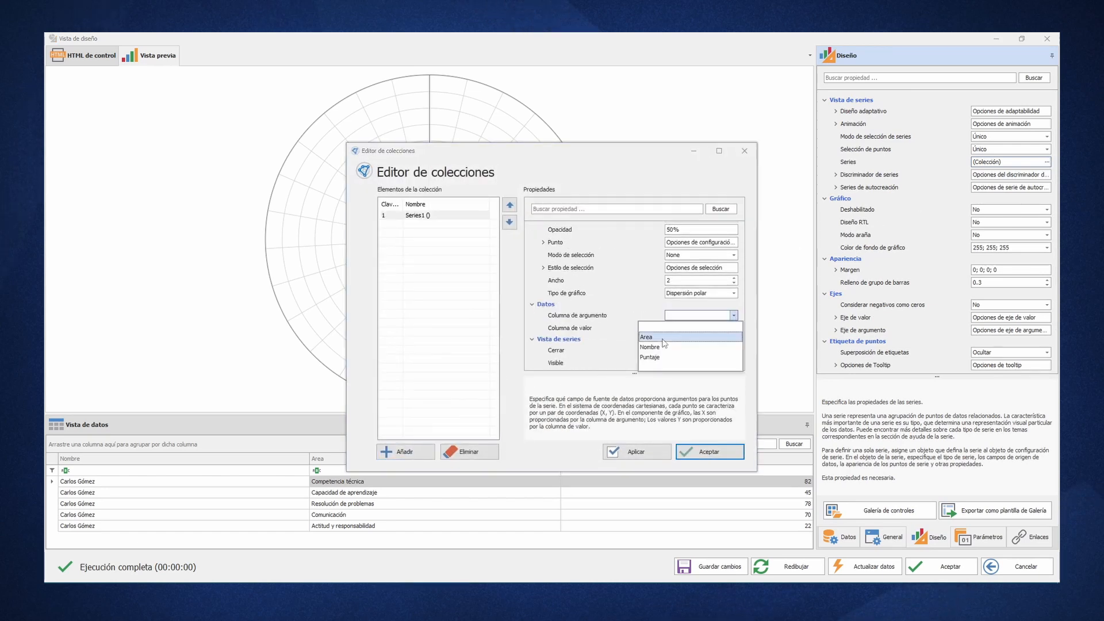
{"action": "left_click", "coordinate": [662, 339]}
{"action": "left_click", "coordinate": [734, 327]}
{"action": "left_click", "coordinate": [649, 369]}
{"action": "left_click", "coordinate": [709, 452]}
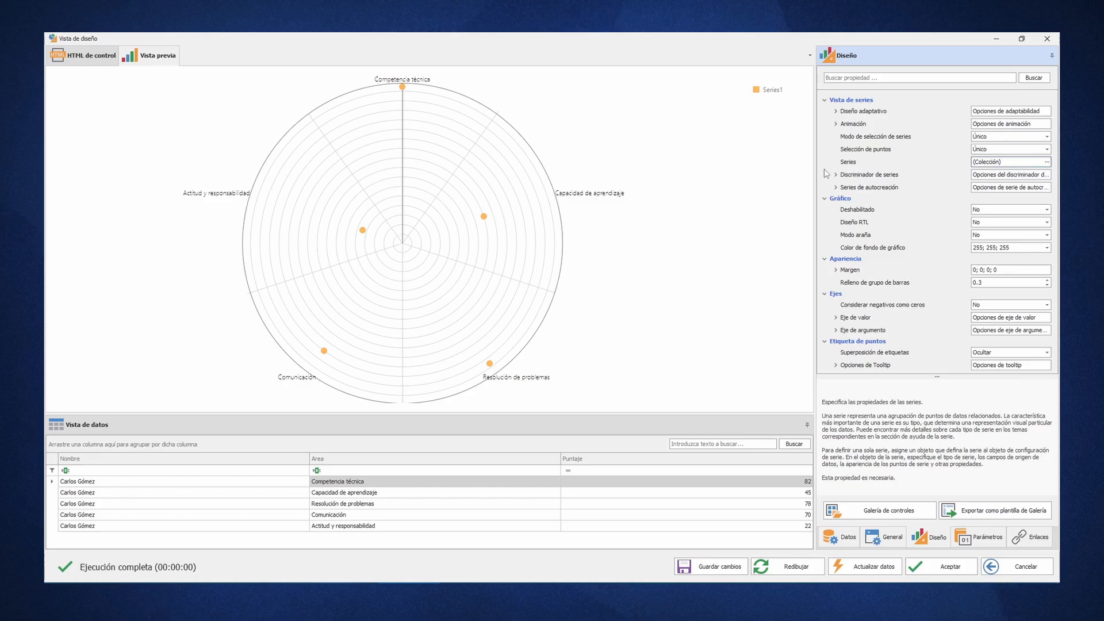
- Set the chart type of Series1 to Barras polares and apply it to the preview
{"action": "left_click", "coordinate": [1046, 162]}
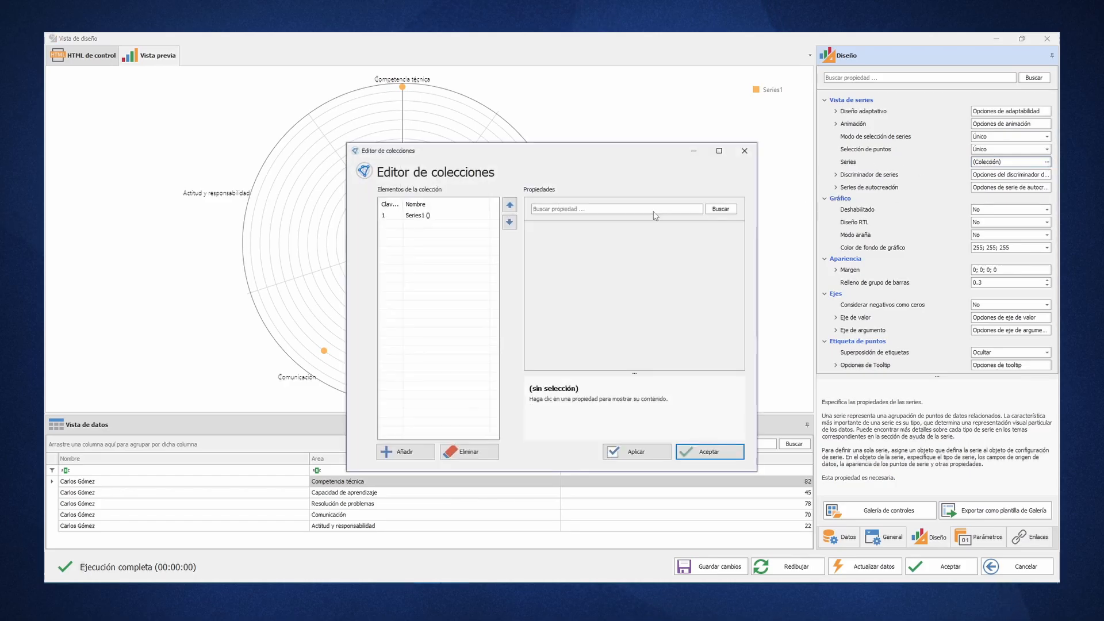
{"action": "left_click_drag", "start_coordinate": [556, 164], "coordinate": [779, 192]}
{"action": "scroll", "coordinate": [950, 338], "scroll_direction": "down", "scroll_amount": 3}
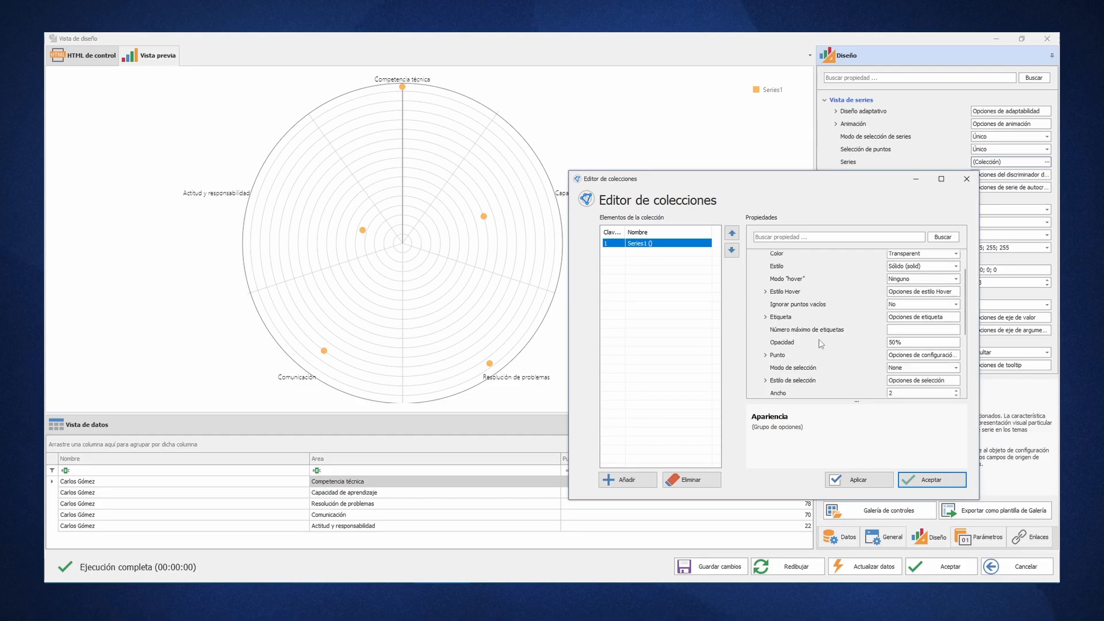
{"action": "left_click", "coordinate": [956, 321]}
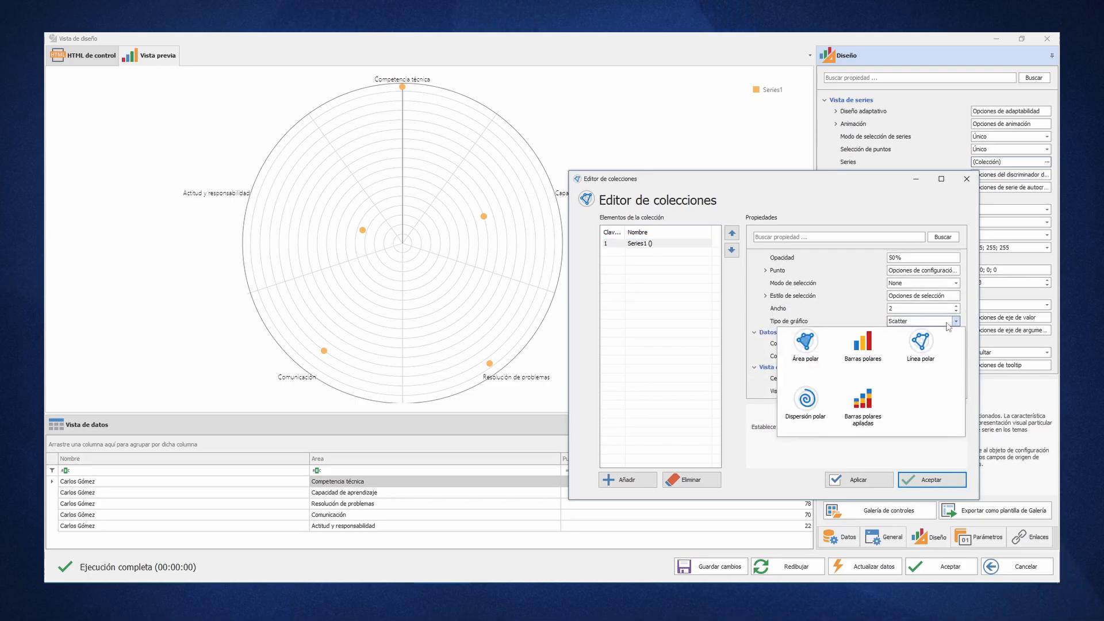
{"action": "left_click", "coordinate": [862, 357]}
{"action": "left_click", "coordinate": [923, 477]}
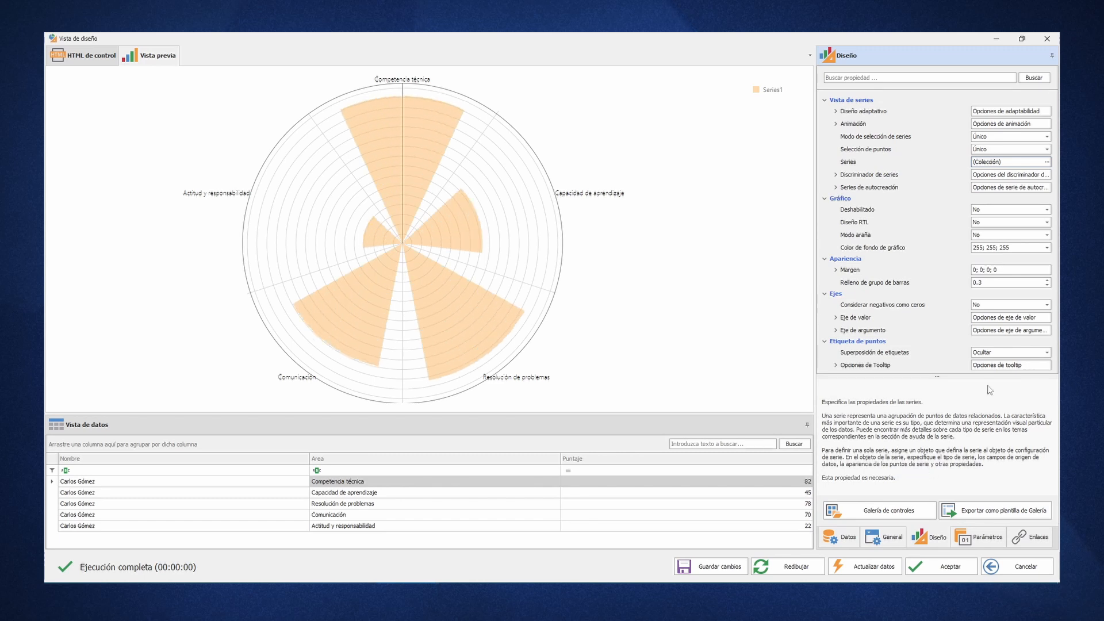
- Switch the chart type of Series1 to Área polar and accept the collection changes
{"action": "left_click", "coordinate": [1047, 161]}
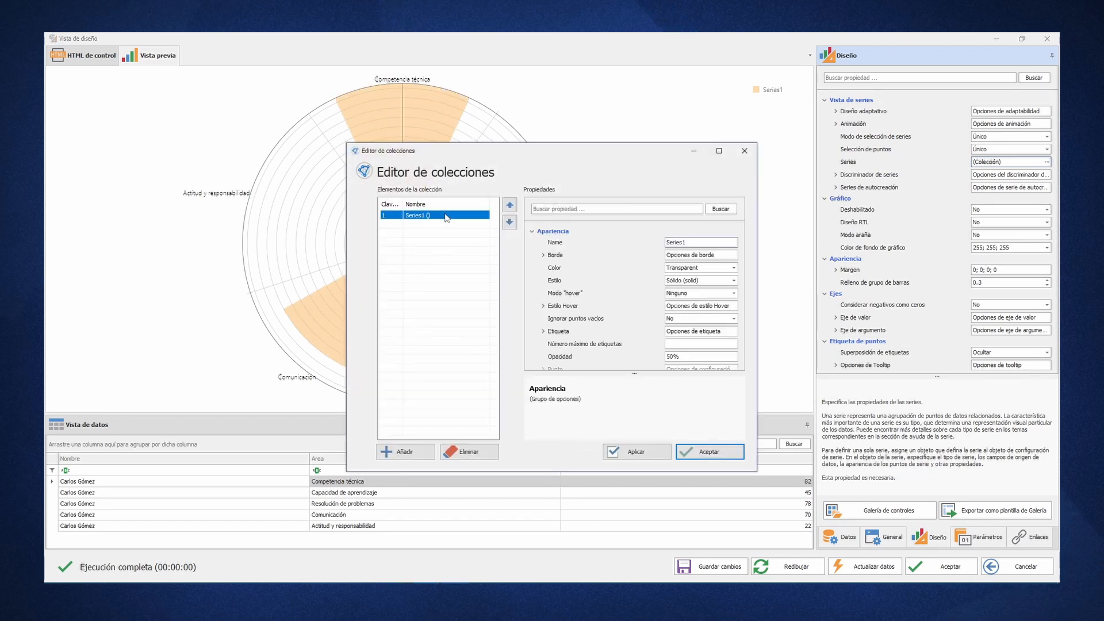
{"action": "scroll", "coordinate": [732, 291], "scroll_direction": "down", "scroll_amount": 4}
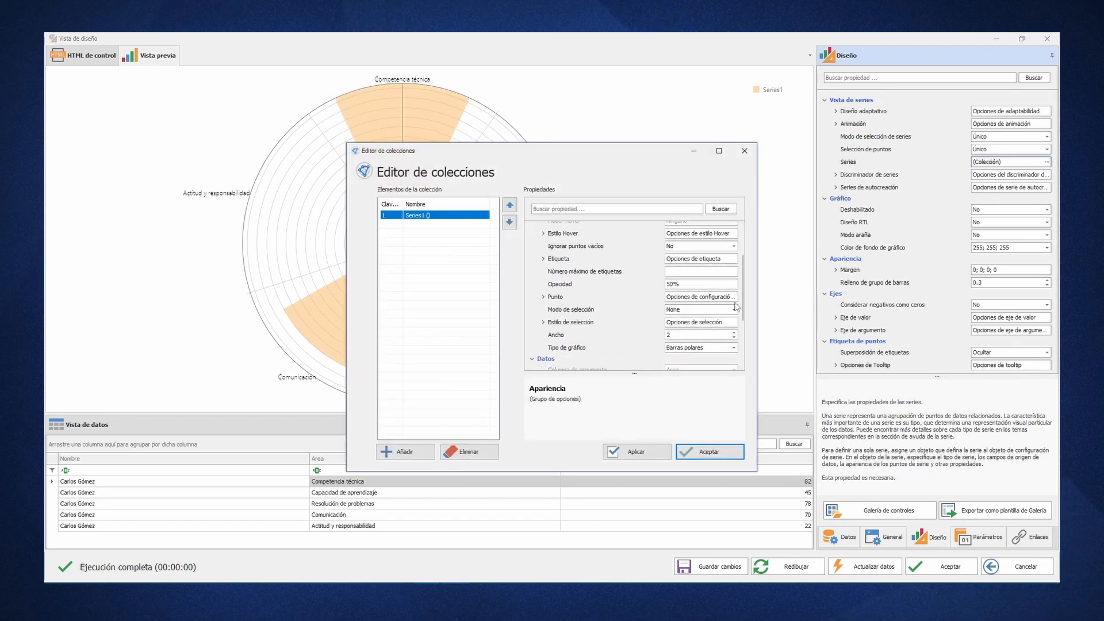
{"action": "left_click", "coordinate": [734, 293]}
{"action": "left_click", "coordinate": [585, 324]}
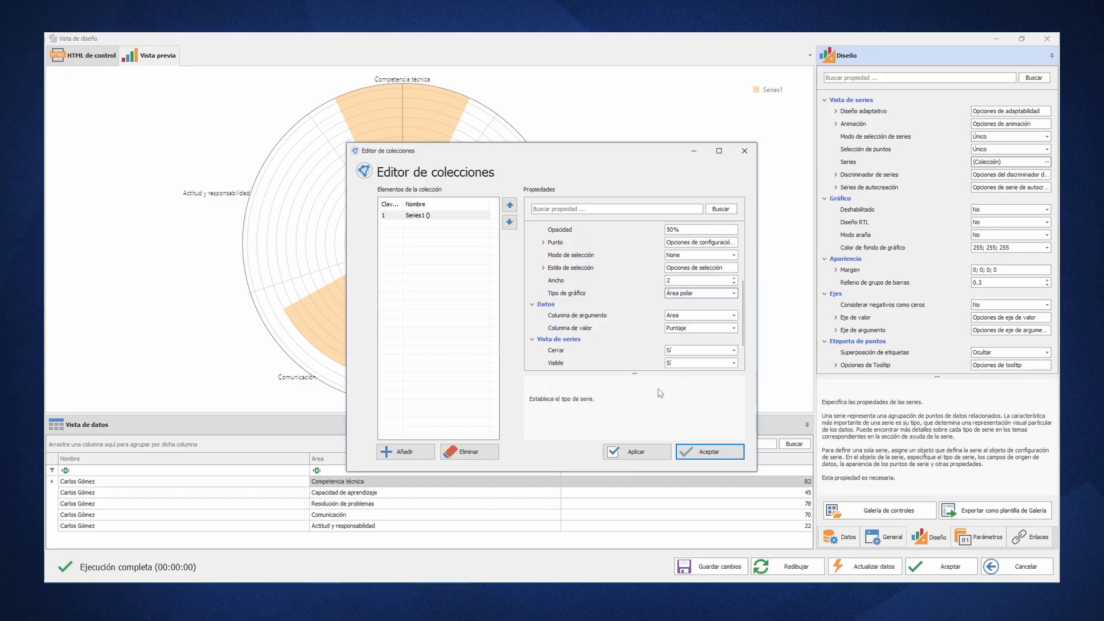
{"action": "left_click", "coordinate": [705, 451]}
- Set the chart type of Series1 to Línea polar and accept the collection changes
{"action": "left_click", "coordinate": [1047, 161]}
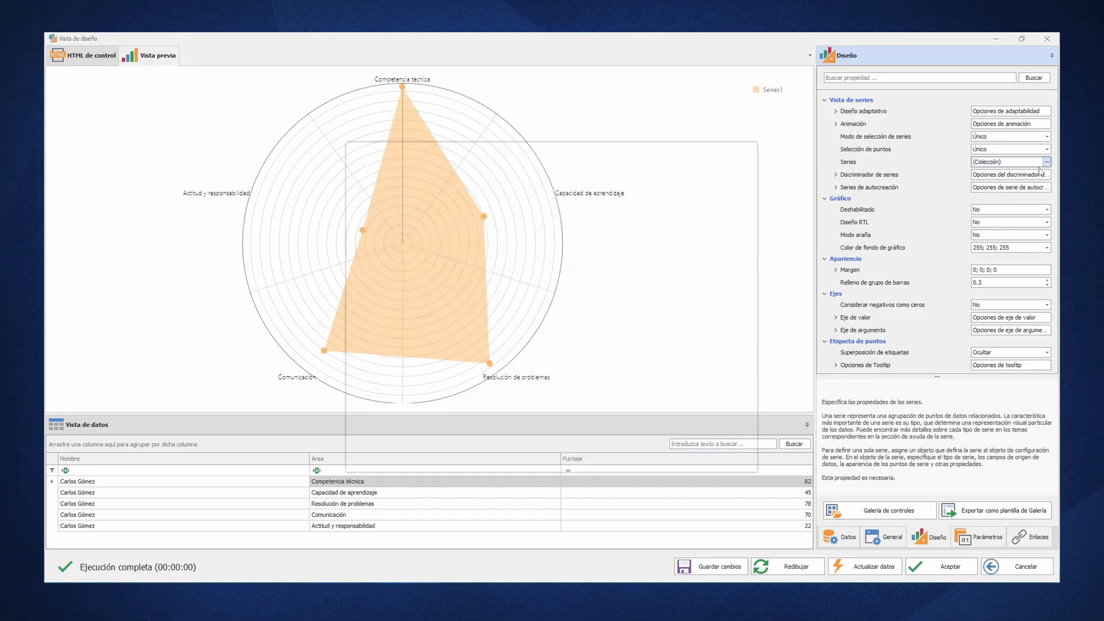
{"action": "left_click", "coordinate": [419, 215]}
{"action": "scroll", "coordinate": [690, 287], "scroll_direction": "down", "scroll_amount": 4}
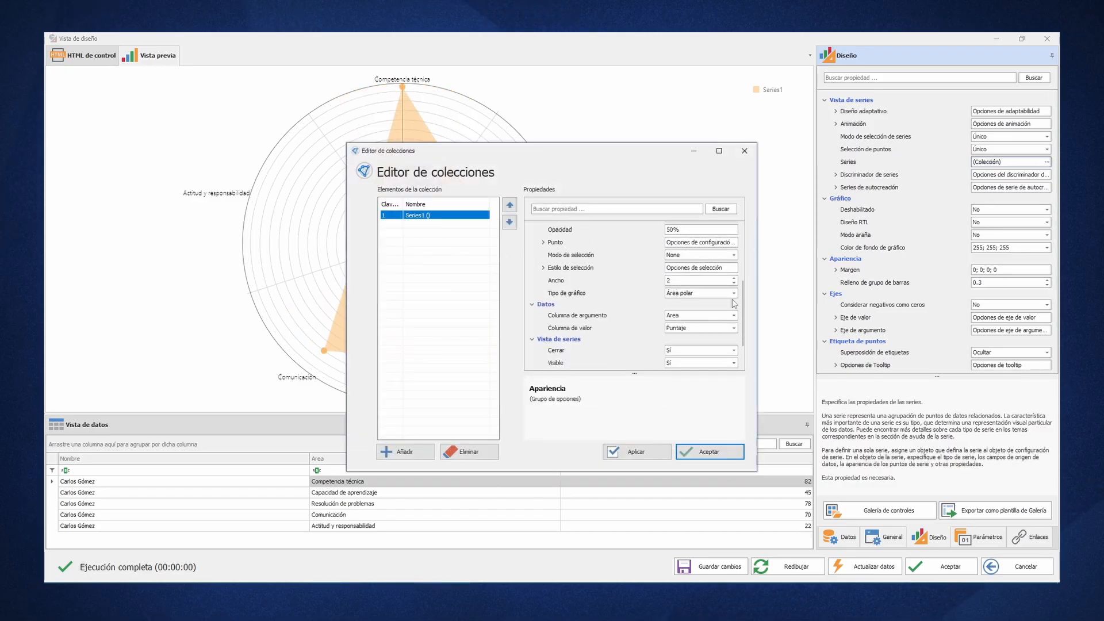
{"action": "left_click", "coordinate": [733, 293]}
{"action": "left_click", "coordinate": [706, 332]}
{"action": "left_click", "coordinate": [697, 452]}
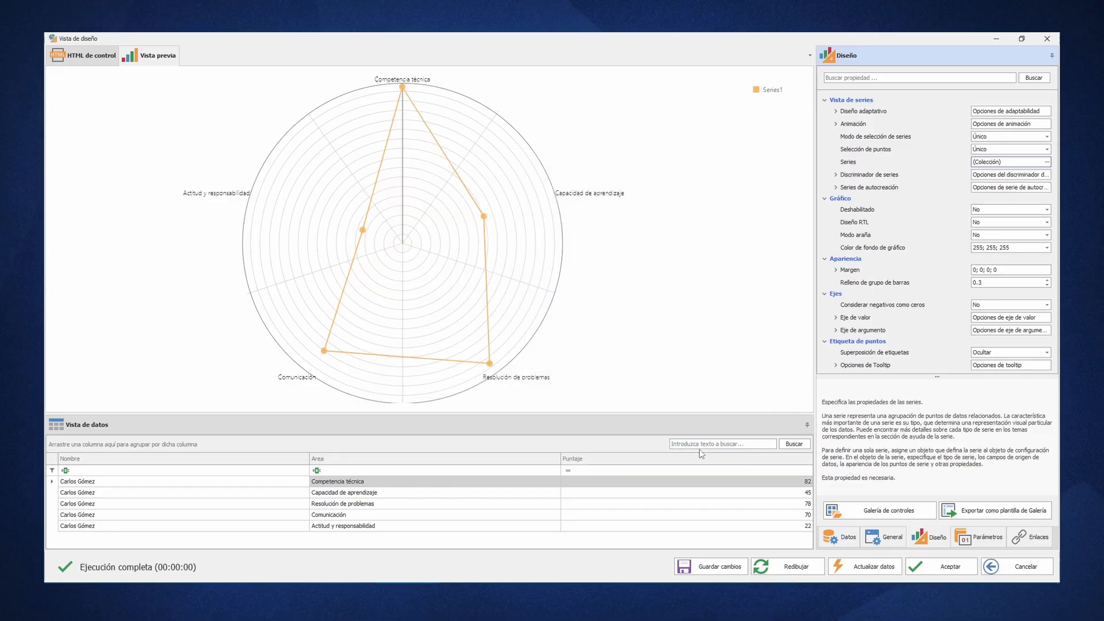
- Enable spider mode for the polar chart by setting Modo araña to Sí
{"action": "left_click", "coordinate": [991, 235]}
{"action": "double_click", "coordinate": [990, 236]}
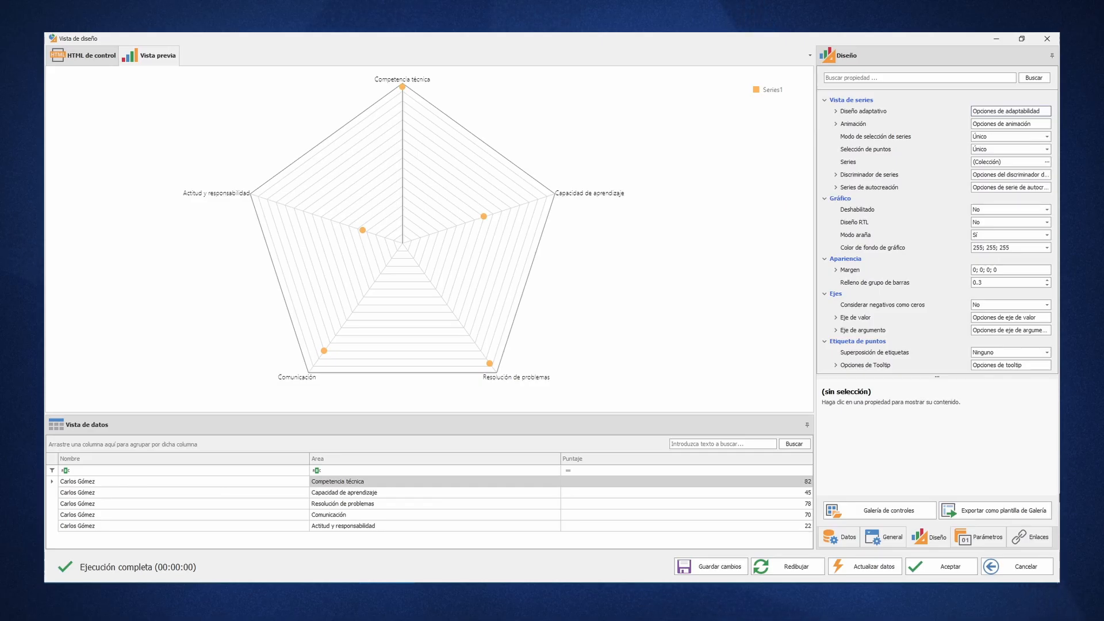
- Delete Series1 from the chart's series collection and accept the change
{"action": "left_click", "coordinate": [1047, 162]}
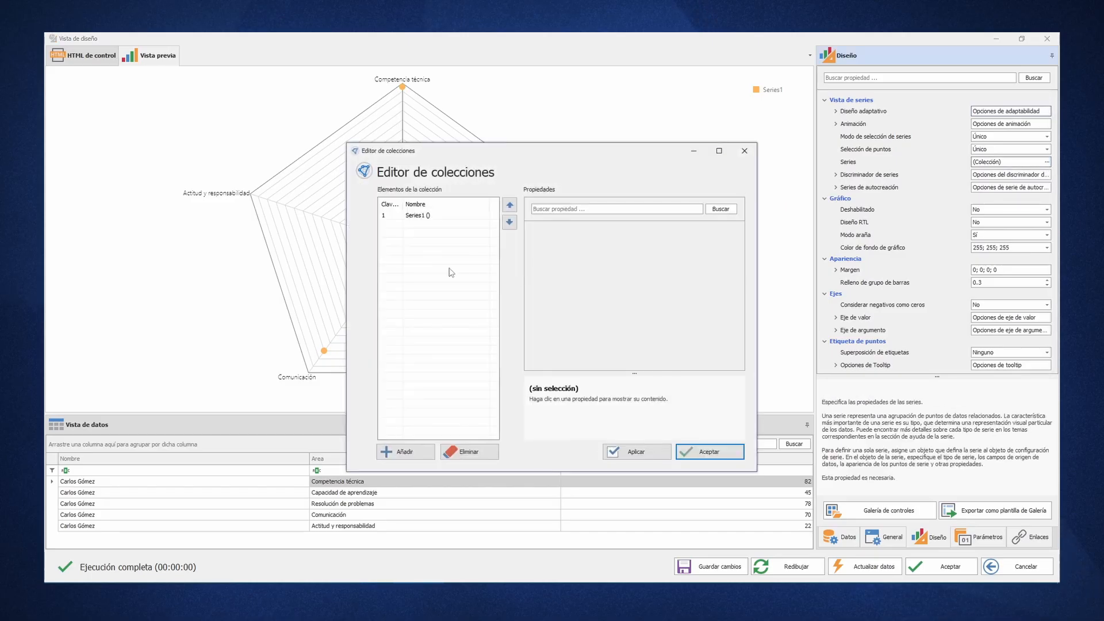
{"action": "left_click", "coordinate": [413, 216]}
{"action": "left_click", "coordinate": [468, 451]}
{"action": "left_click", "coordinate": [695, 452]}
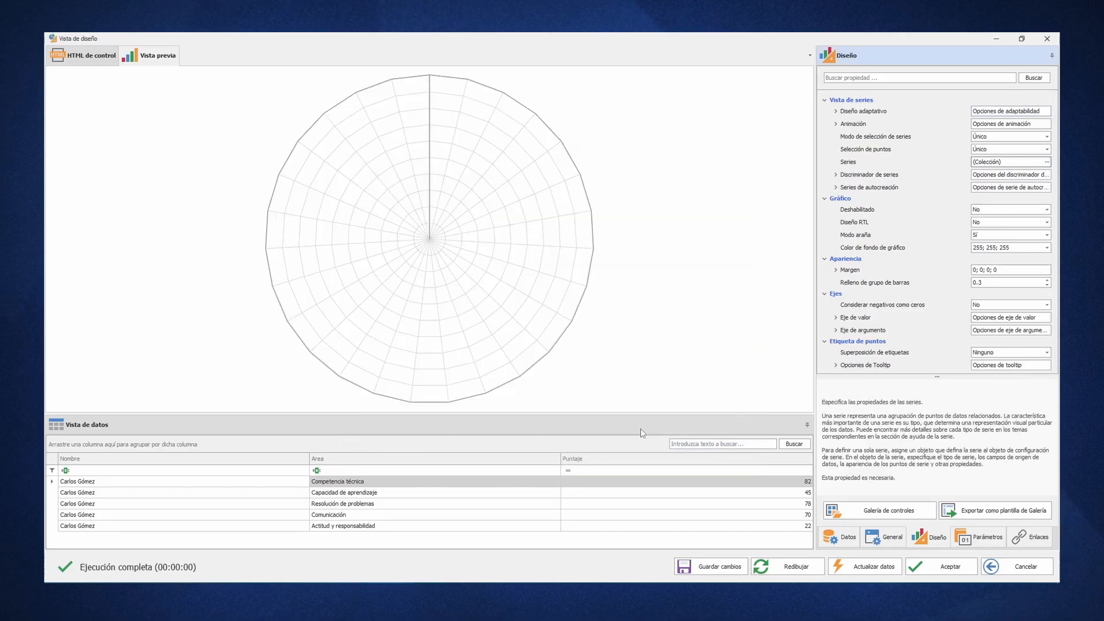
- Set the auto-created series' value column to Puntaje and its argument column to Area
{"action": "left_click", "coordinate": [835, 187]}
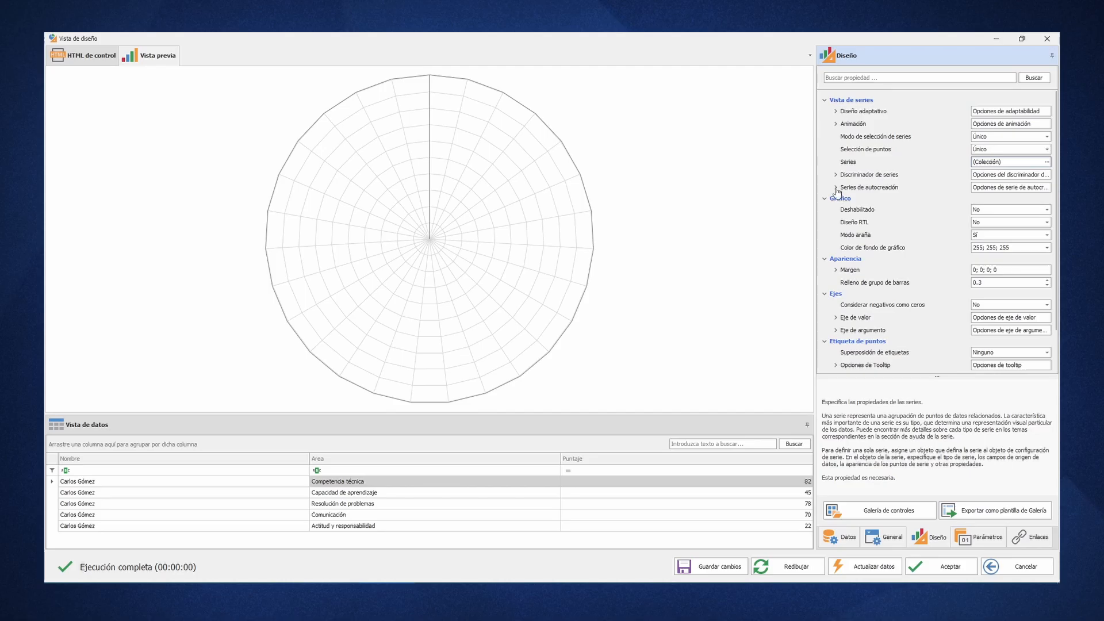
{"action": "scroll", "coordinate": [1039, 299], "scroll_direction": "down", "scroll_amount": 4}
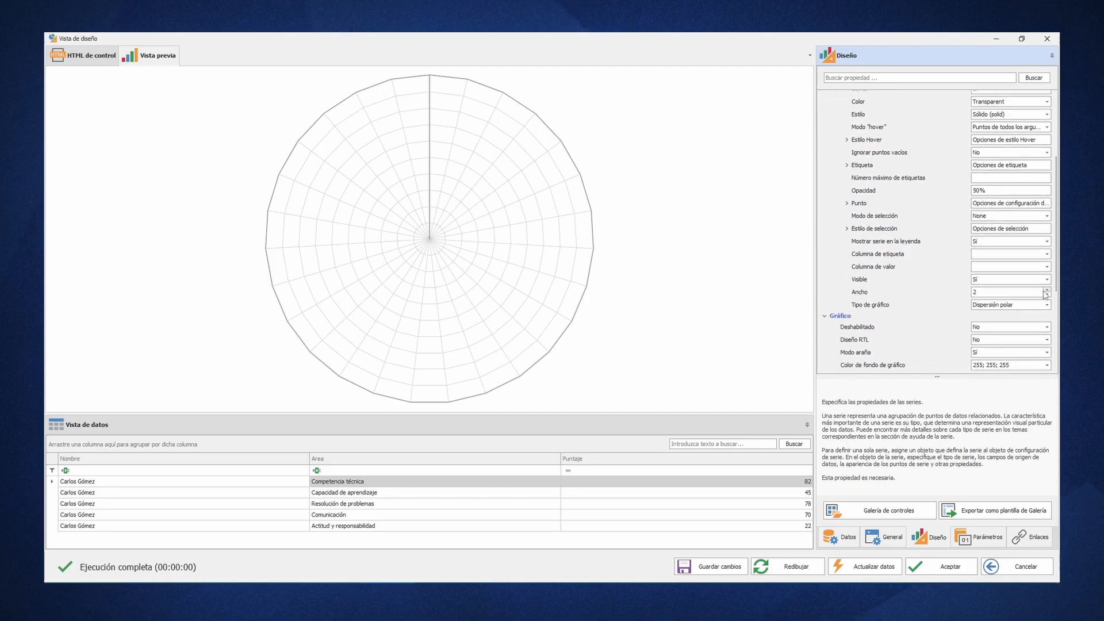
{"action": "left_click", "coordinate": [1047, 266]}
{"action": "left_click", "coordinate": [974, 309]}
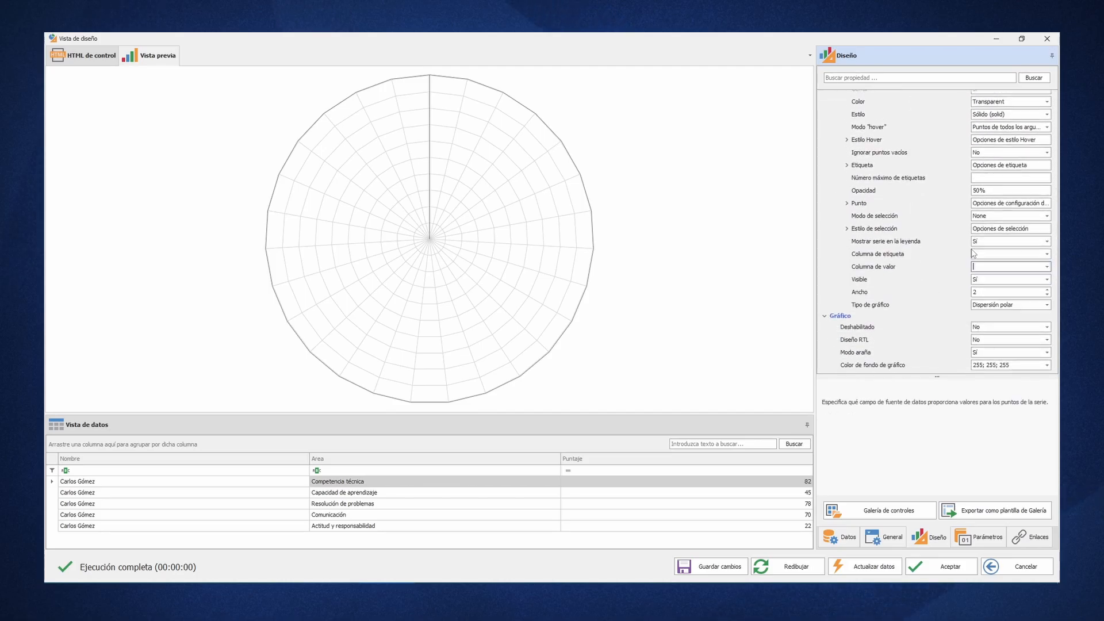
{"action": "scroll", "coordinate": [1012, 242], "scroll_direction": "up", "scroll_amount": 4}
{"action": "left_click", "coordinate": [1047, 190]}
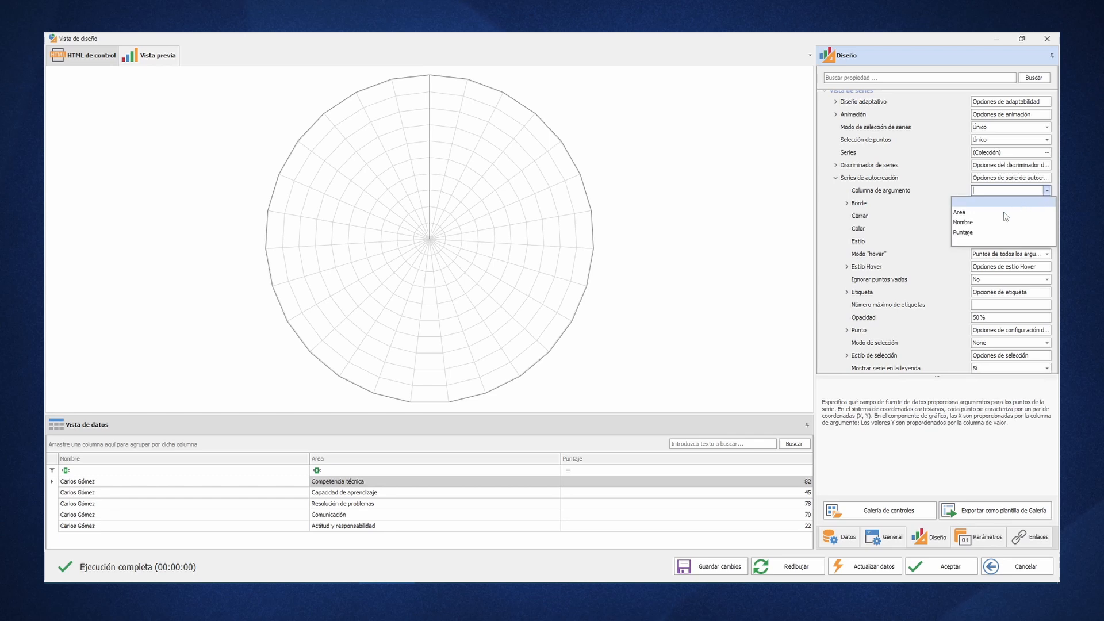
{"action": "left_click", "coordinate": [1004, 213]}
- Set the chart type of the auto-created series to Línea polar
{"action": "scroll", "coordinate": [1014, 287], "scroll_direction": "down", "scroll_amount": 5}
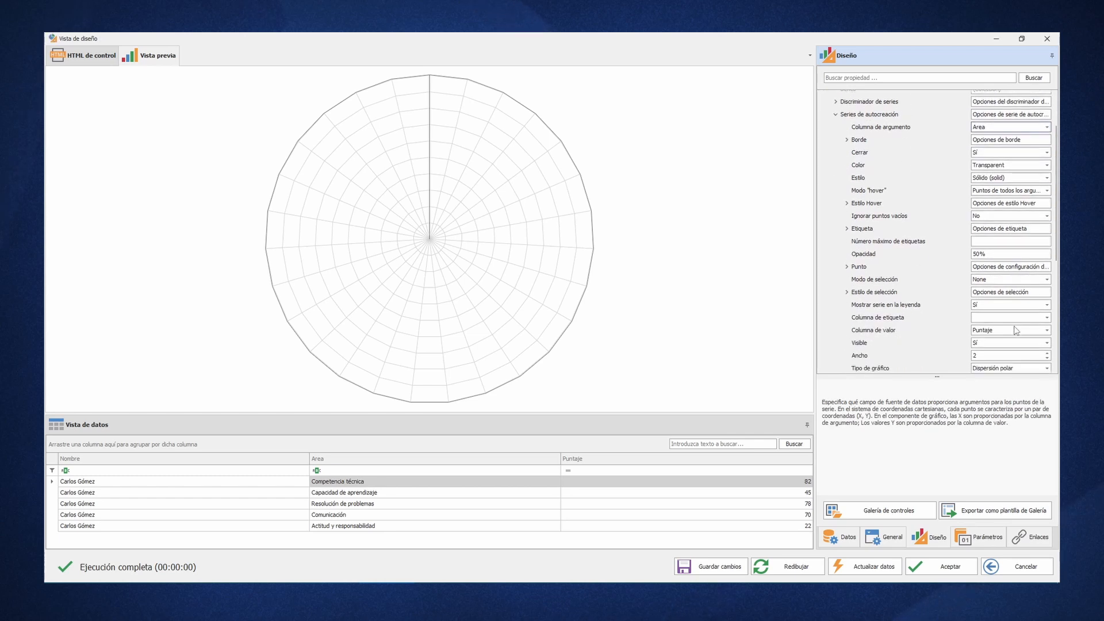
{"action": "scroll", "coordinate": [1016, 331], "scroll_direction": "down", "scroll_amount": 5}
{"action": "left_click", "coordinate": [1047, 305]}
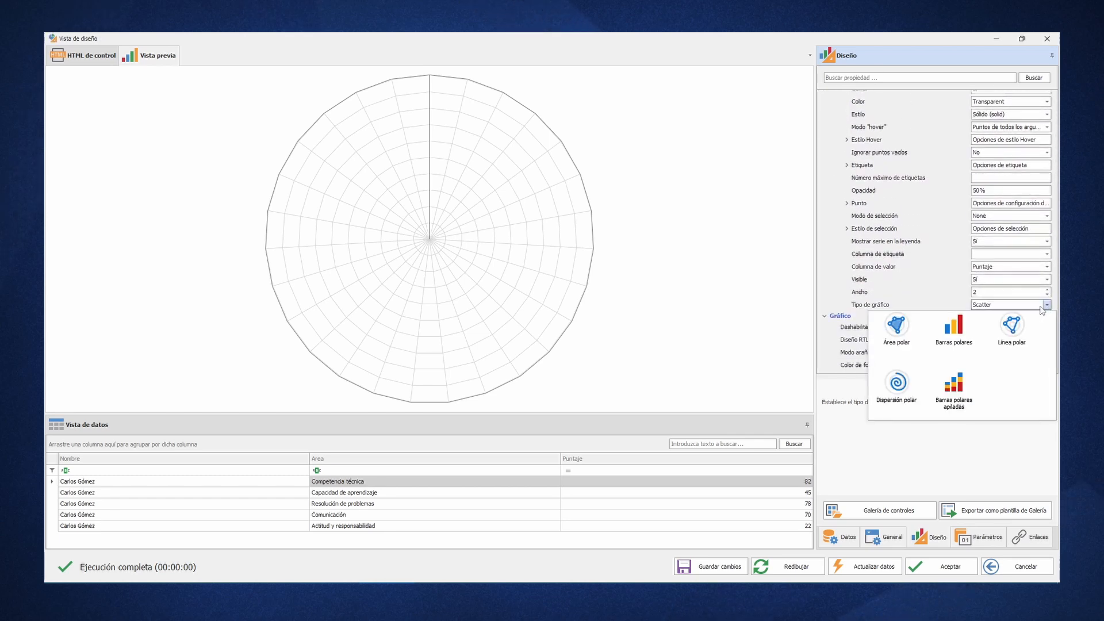
{"action": "left_click", "coordinate": [1017, 331]}
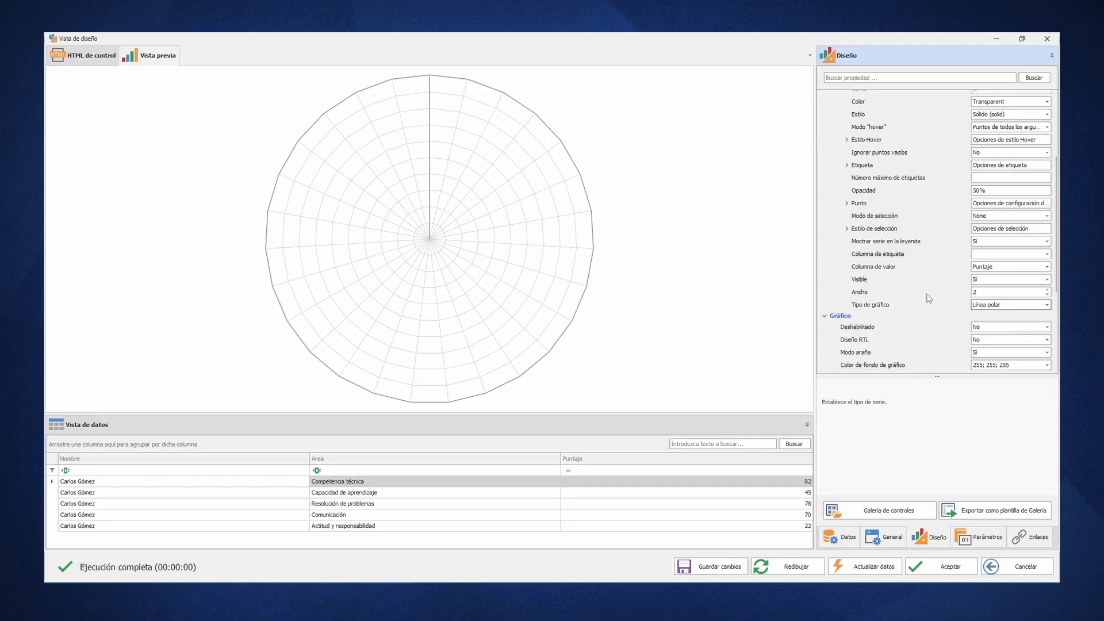
- Set the series discriminator column to Nombre and accept the chart control's design
{"action": "scroll", "coordinate": [929, 299], "scroll_direction": "up", "scroll_amount": 10}
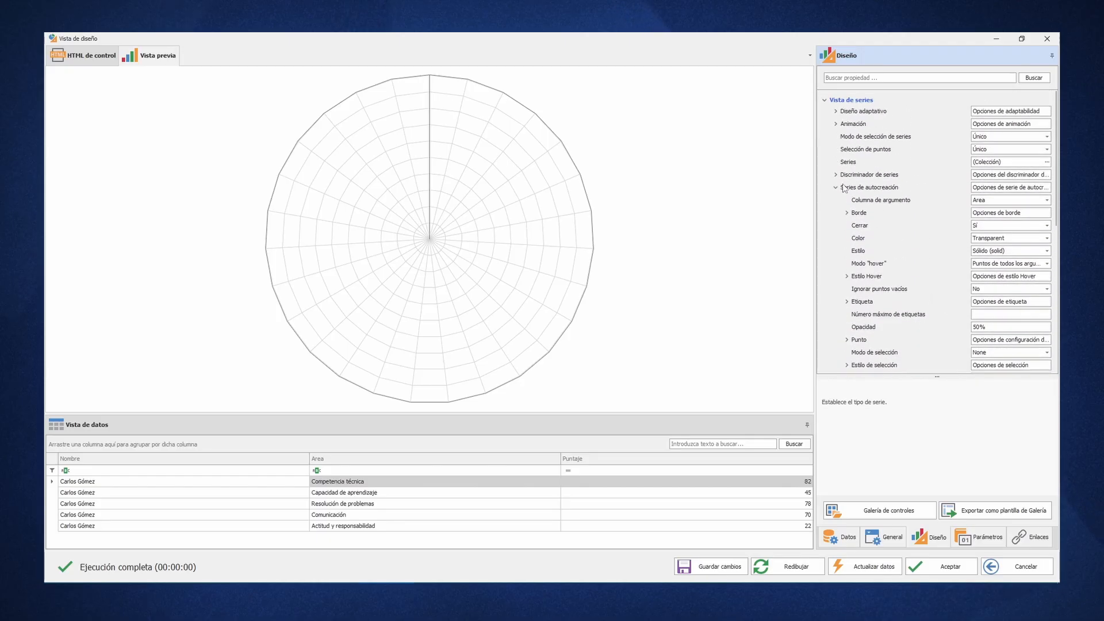
{"action": "left_click", "coordinate": [836, 175]}
{"action": "left_click", "coordinate": [1047, 187]}
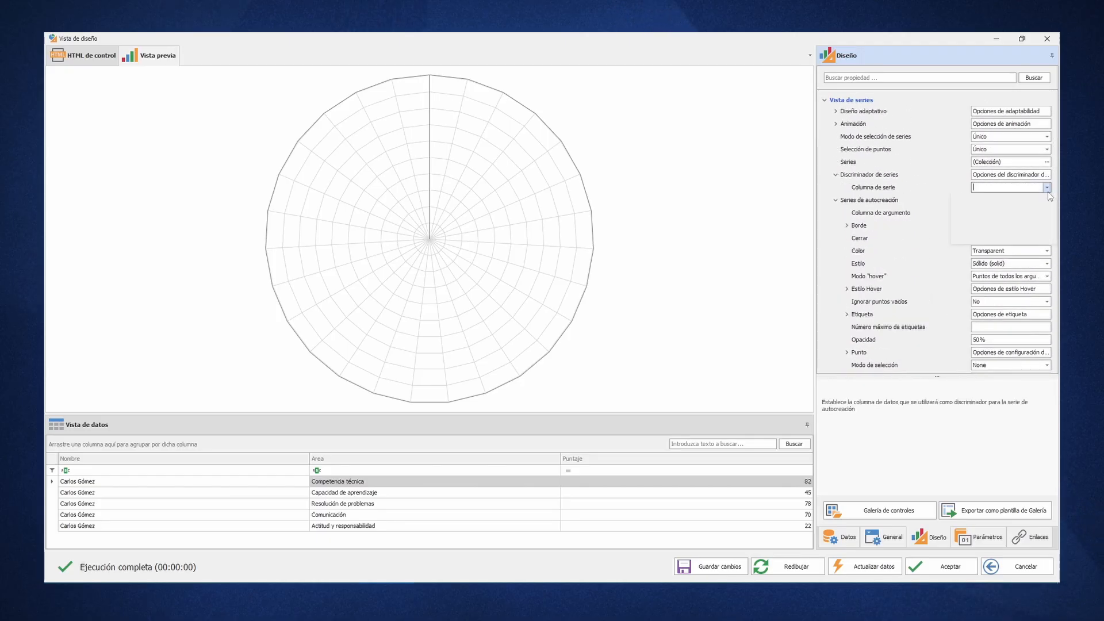
{"action": "left_click", "coordinate": [972, 221]}
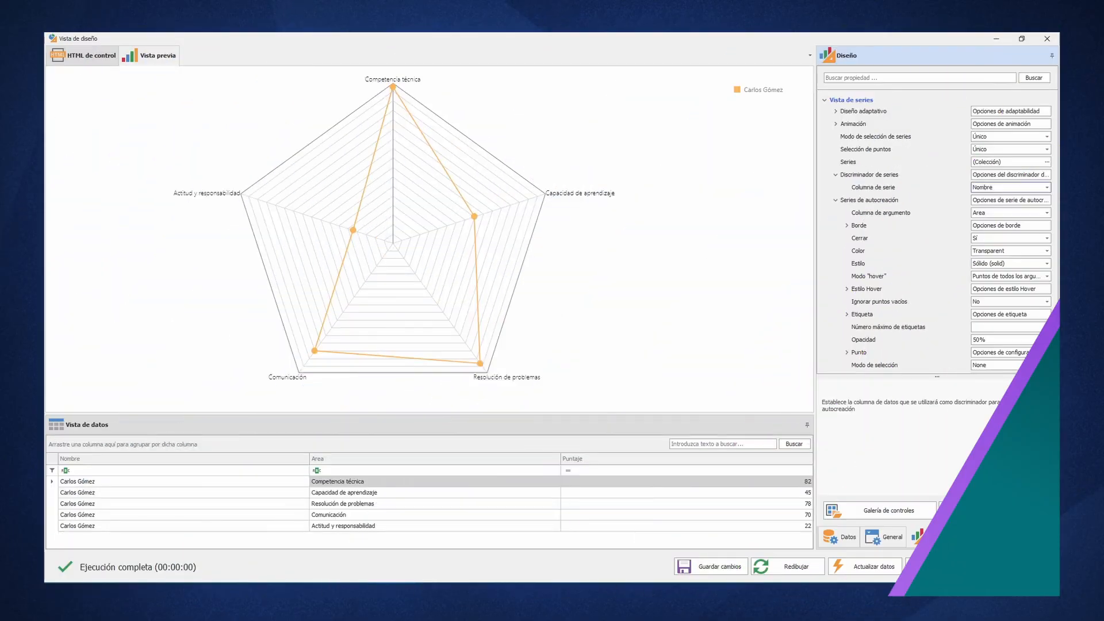
{"action": "left_click", "coordinate": [949, 564]}
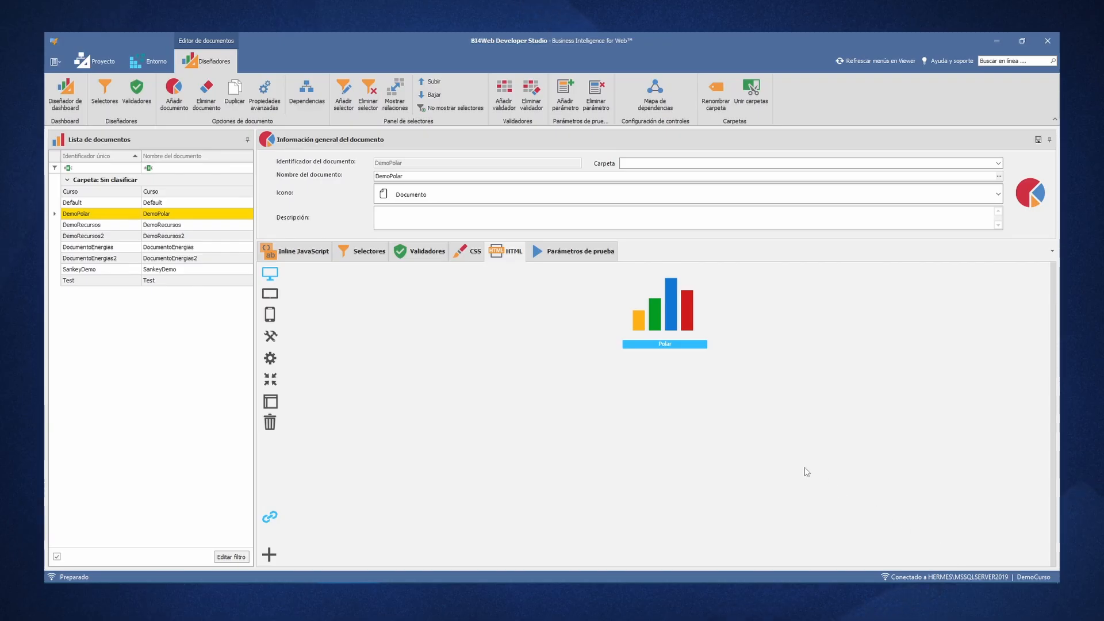
- Add a document selector with identifier, field name and filter text Candidato, using the filter type Cadena de caracteres (String)
{"action": "left_click", "coordinate": [344, 98]}
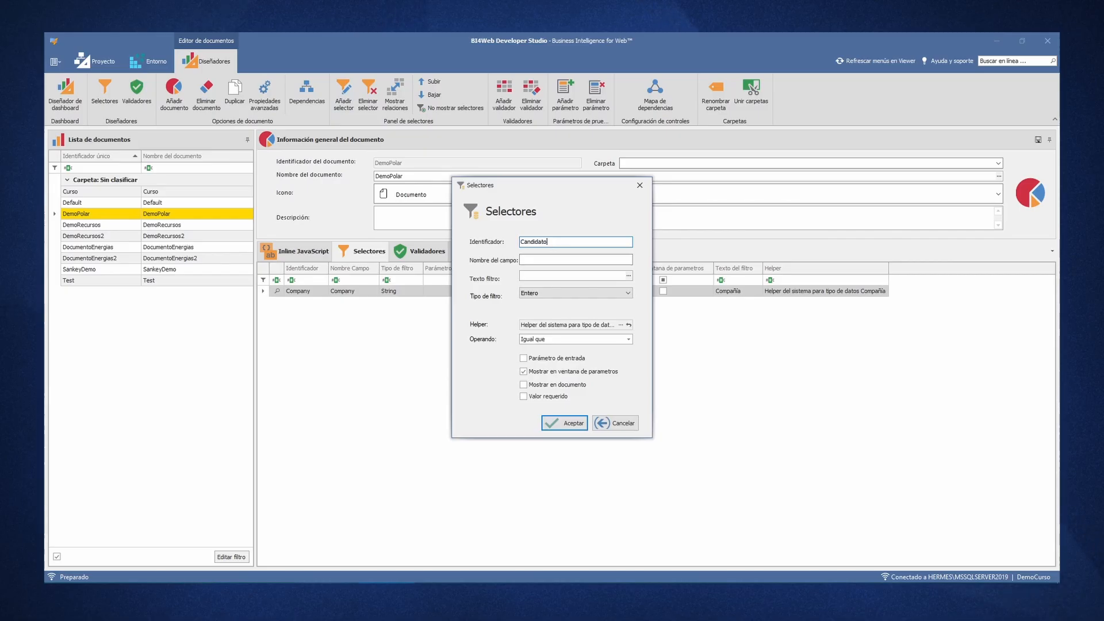
{"action": "key", "text": "Tab"}
{"action": "type", "text": "Can"}
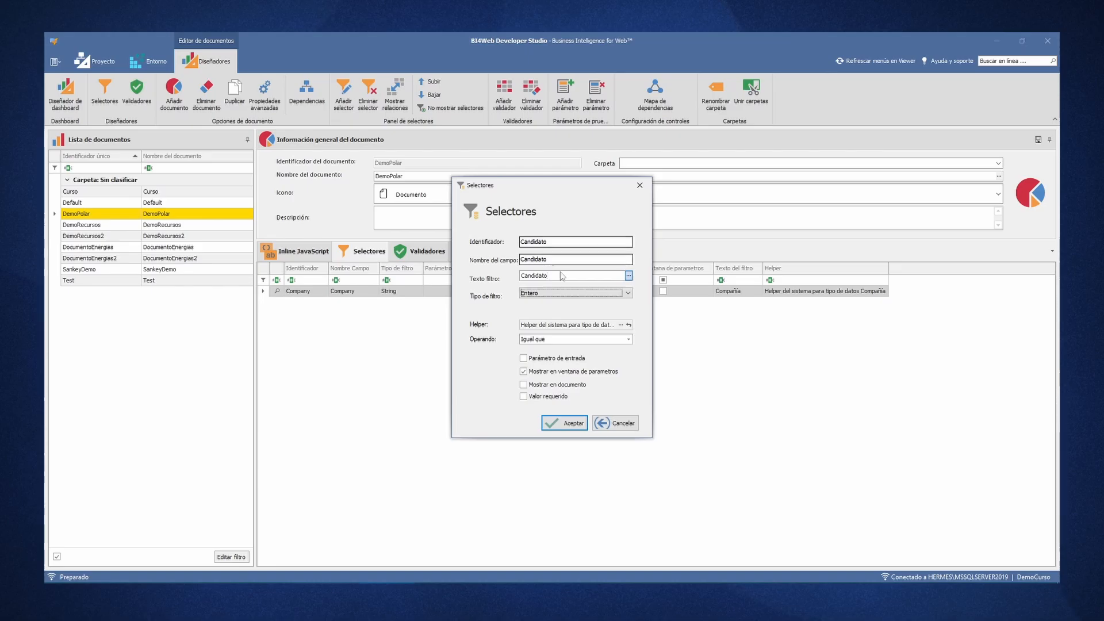
{"action": "left_click", "coordinate": [561, 293]}
{"action": "left_click", "coordinate": [561, 313]}
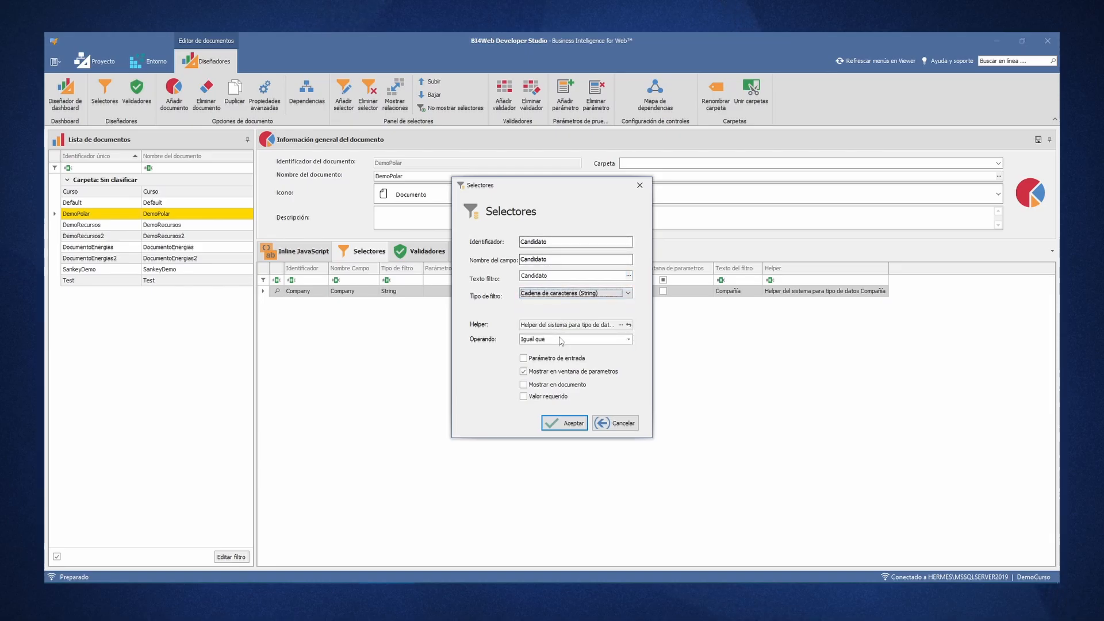
- Make Lista de valores the only operand of the Candidato selector, unselecting Igual que
{"action": "left_click", "coordinate": [628, 339]}
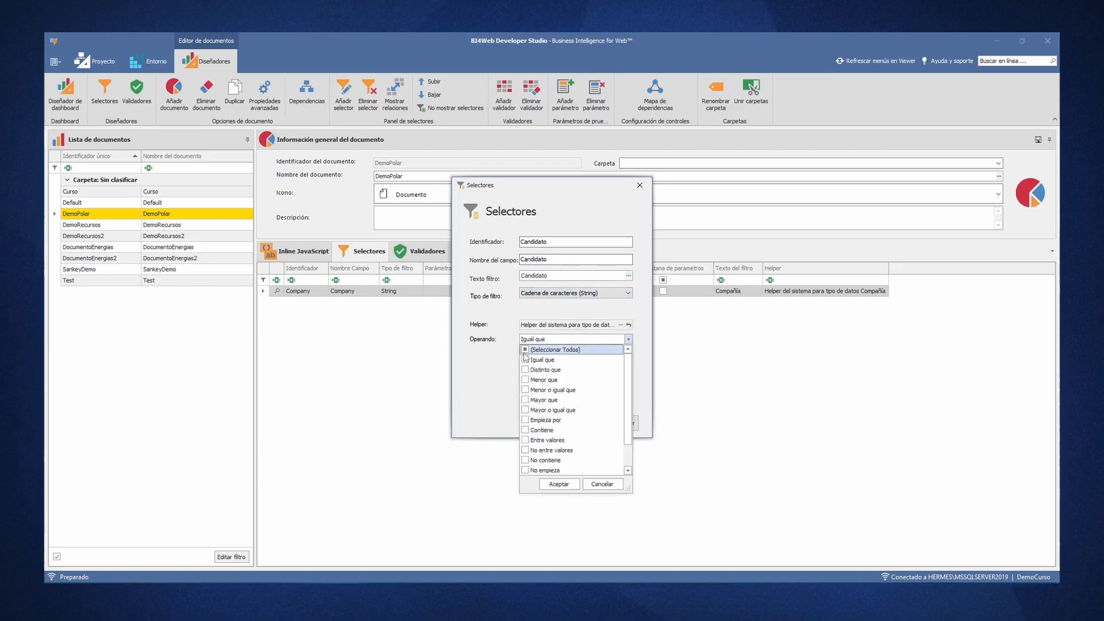
{"action": "scroll", "coordinate": [557, 435], "scroll_direction": "down", "scroll_amount": 1}
{"action": "left_click", "coordinate": [524, 471]}
{"action": "scroll", "coordinate": [526, 449], "scroll_direction": "up", "scroll_amount": 1}
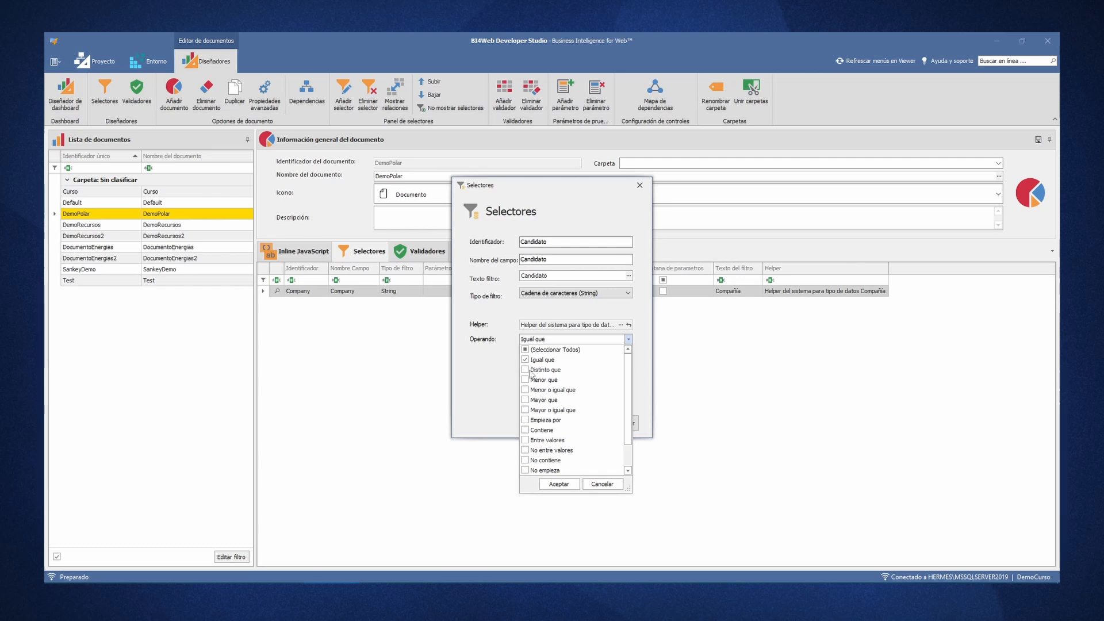
{"action": "left_click", "coordinate": [525, 360]}
{"action": "scroll", "coordinate": [524, 368], "scroll_direction": "down", "scroll_amount": 1}
{"action": "left_click", "coordinate": [514, 425]}
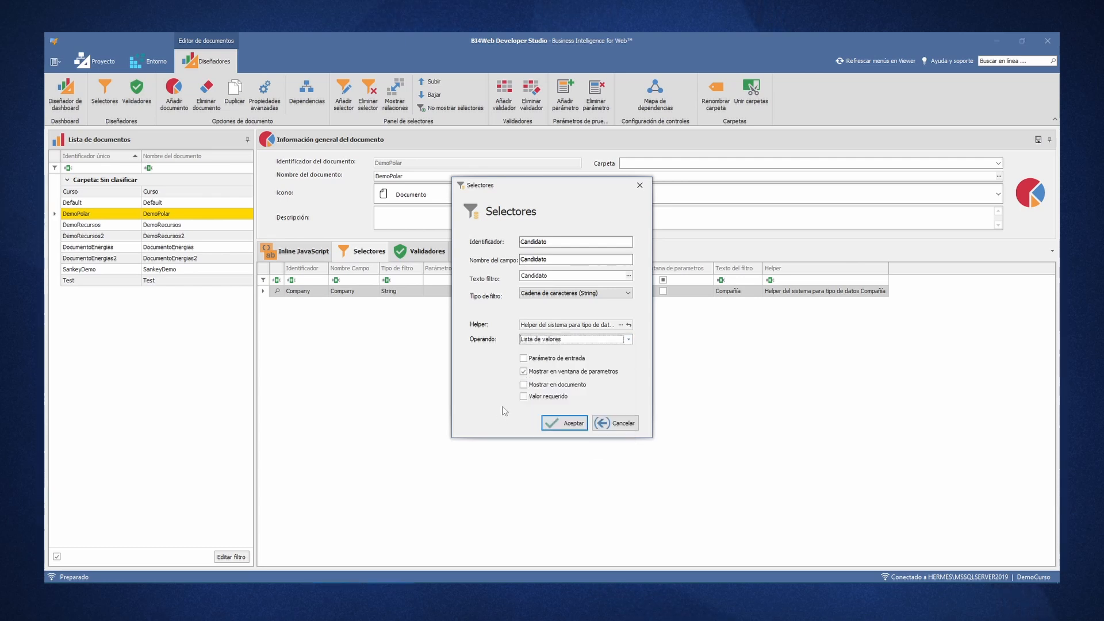
- Enable Mostrar en documento and Valor requerido for the Candidato selector and accept it
{"action": "left_click", "coordinate": [539, 385]}
{"action": "left_click", "coordinate": [544, 396]}
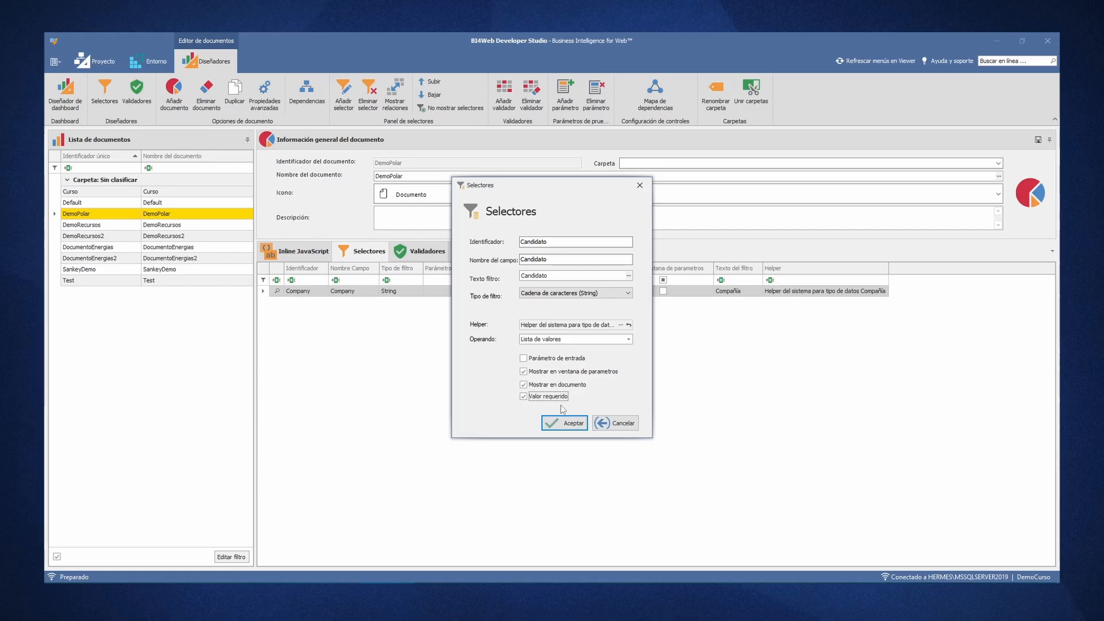
{"action": "left_click", "coordinate": [566, 422]}
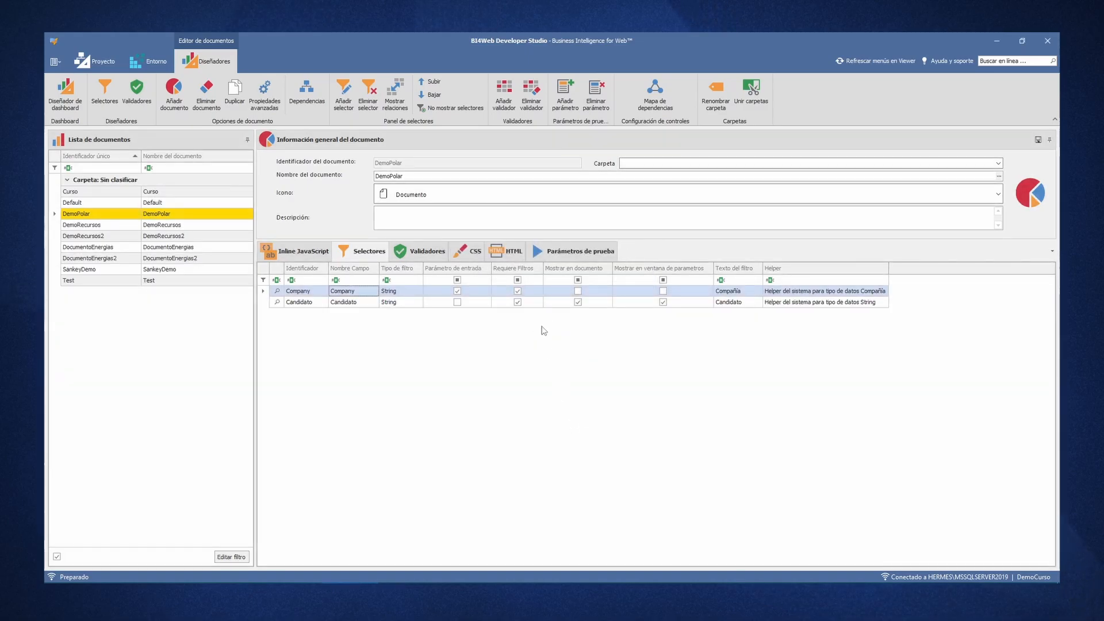
- Open the Polar control's properties and set the Candidato filter parameter's test values to two candidates' full names
{"action": "left_click", "coordinate": [506, 251]}
{"action": "left_click", "coordinate": [632, 322]}
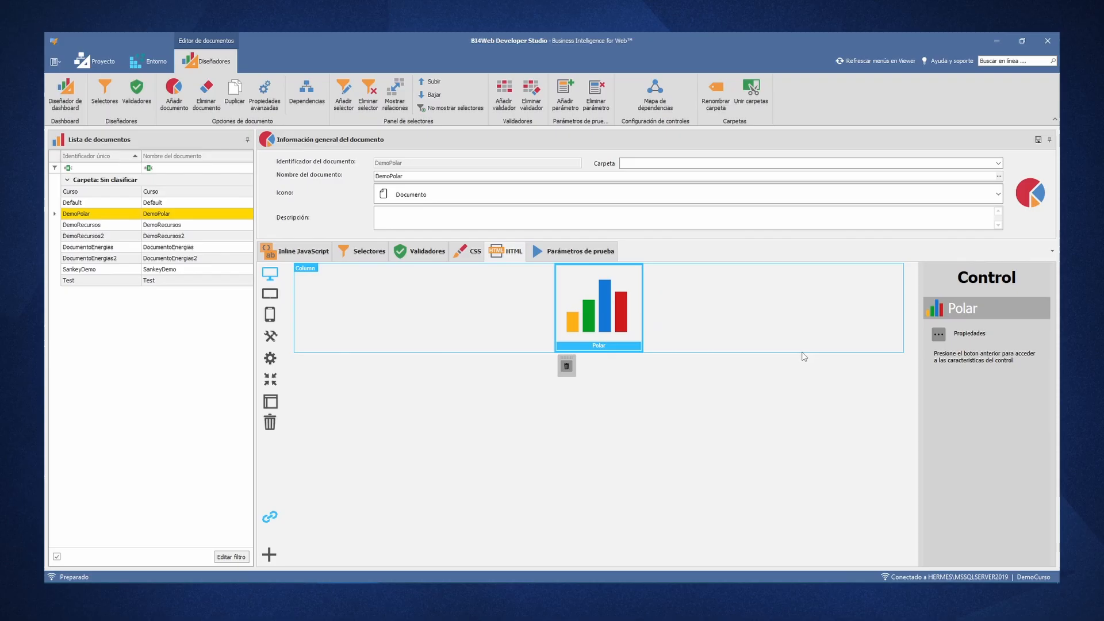
{"action": "left_click", "coordinate": [939, 335]}
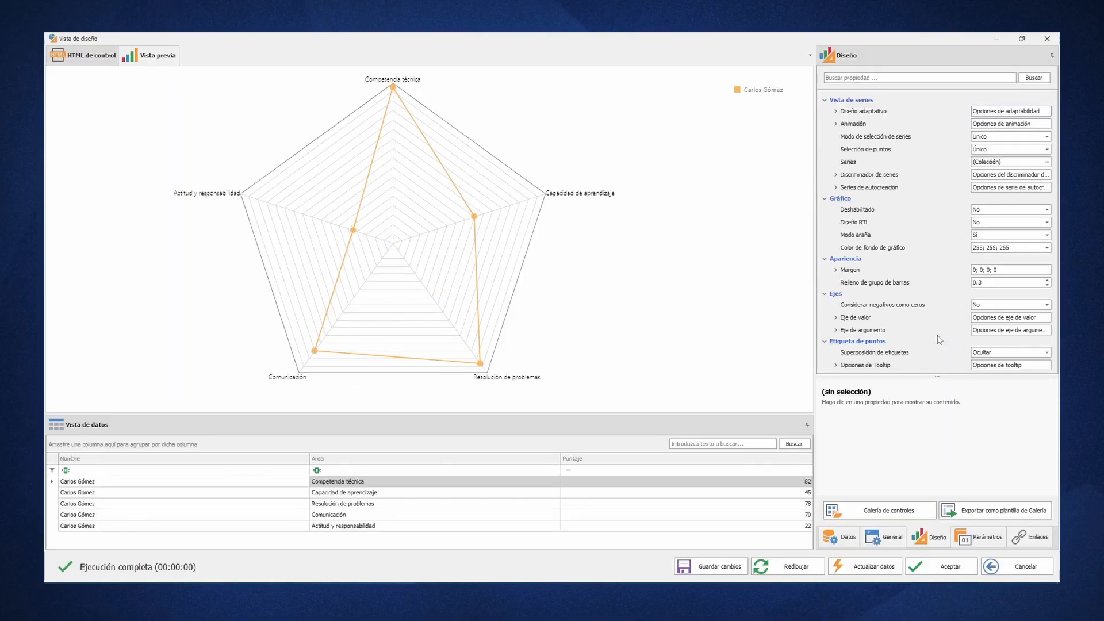
{"action": "left_click", "coordinate": [988, 537]}
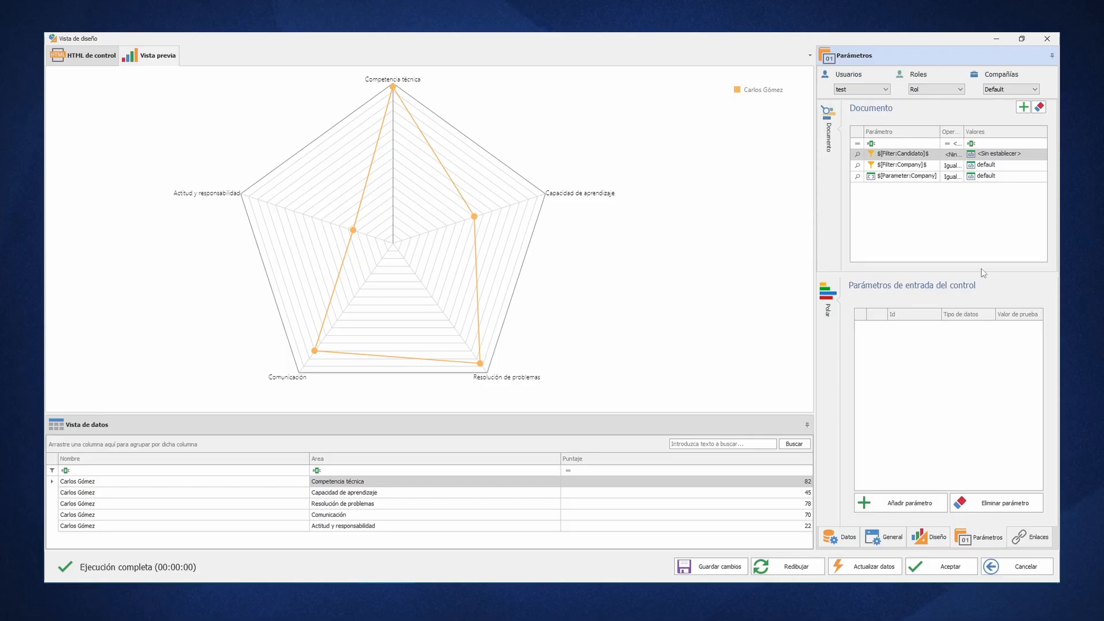
{"action": "double_click", "coordinate": [1005, 156]}
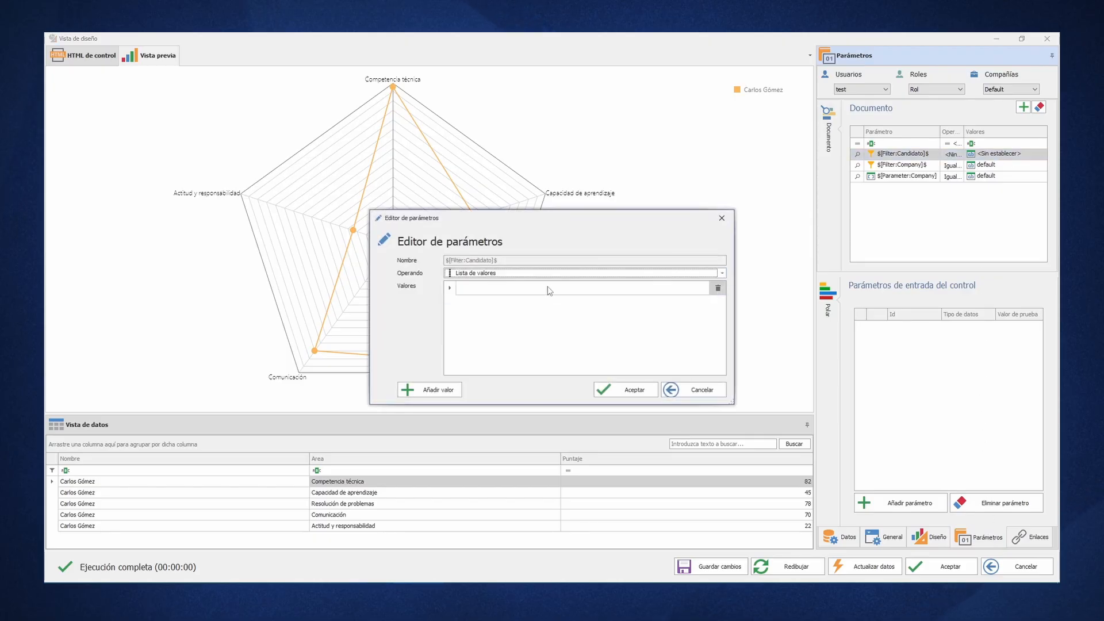
{"action": "left_click", "coordinate": [547, 288]}
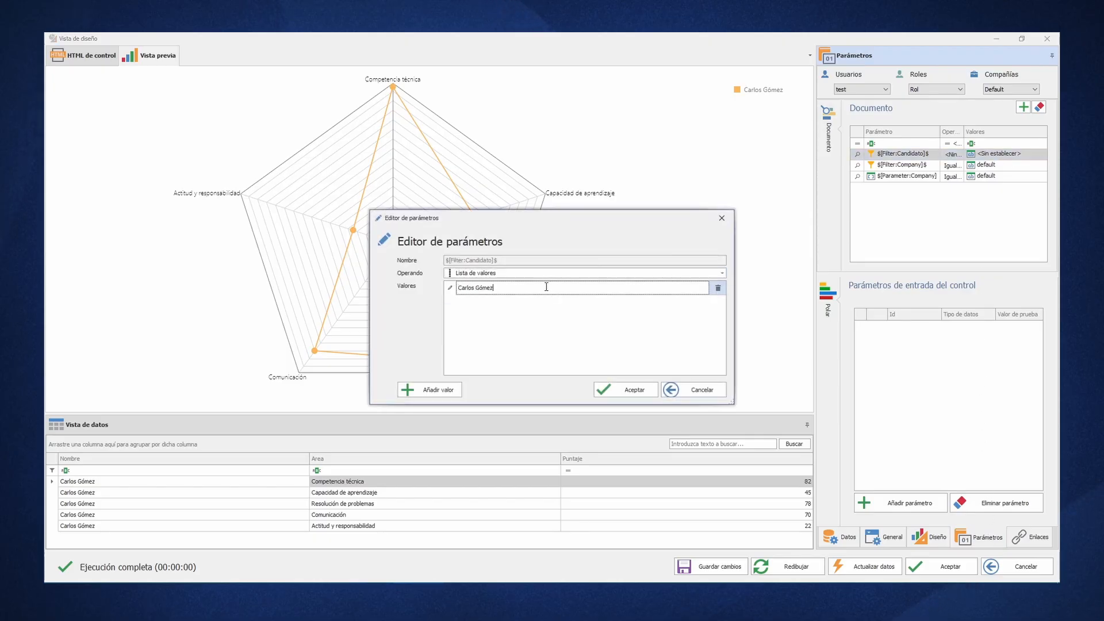
{"action": "left_click", "coordinate": [432, 389]}
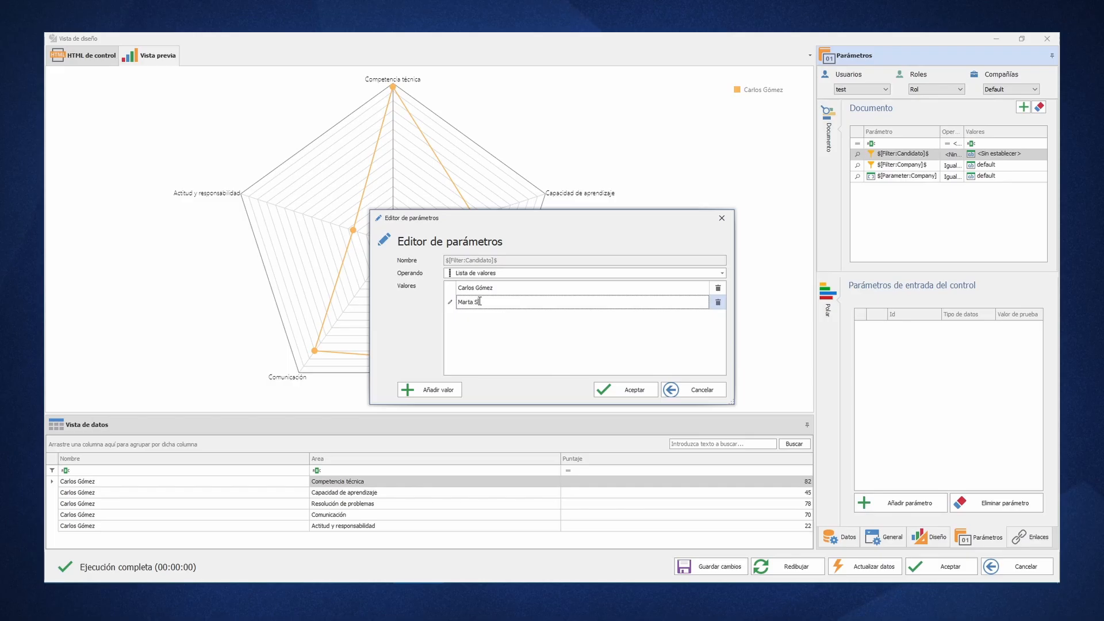
{"action": "left_click", "coordinate": [625, 390]}
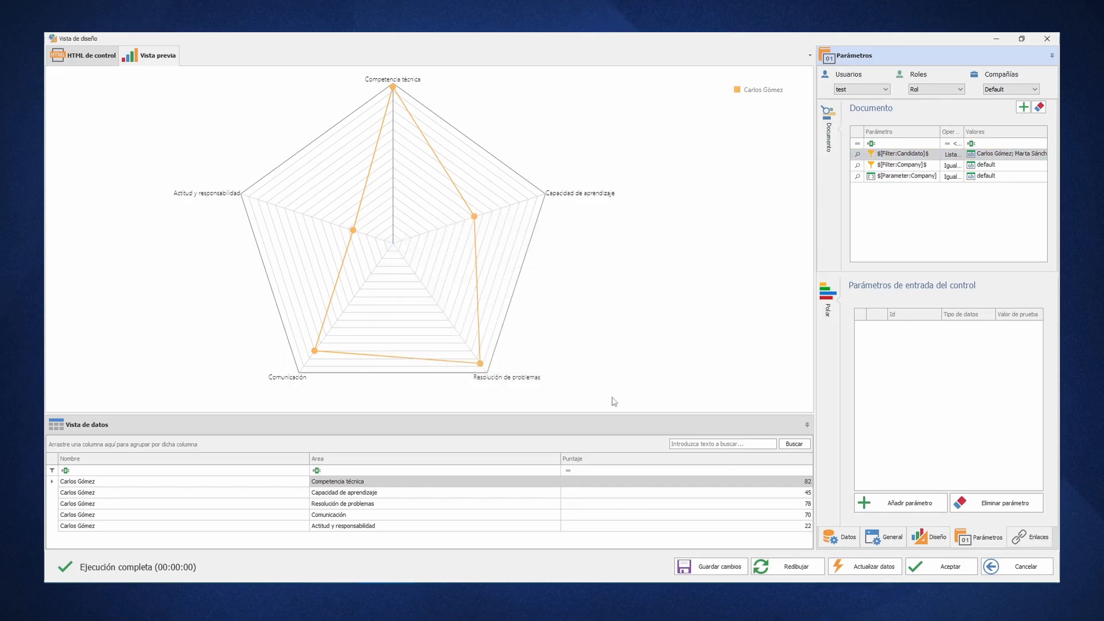
- In the main data source's SQL, cut the Concat expression after Where and delete the rest of the fixed candidate condition
{"action": "left_click", "coordinate": [840, 536]}
{"action": "left_click", "coordinate": [906, 110]}
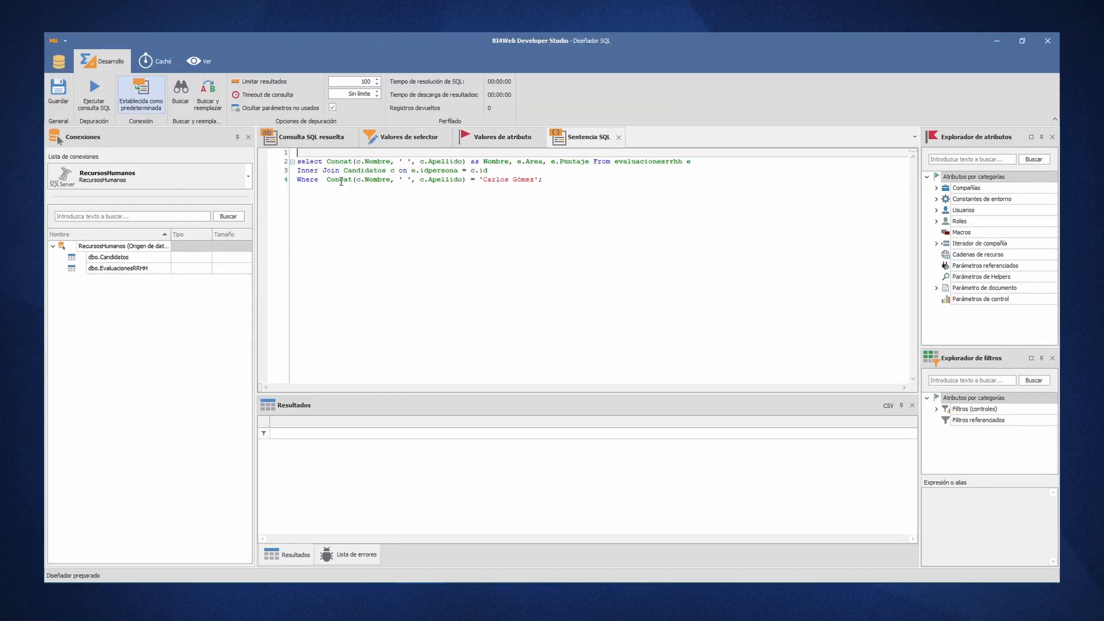
{"action": "left_click_drag", "start_coordinate": [326, 181], "coordinate": [465, 182]}
{"action": "key", "text": "ctrl+c"}
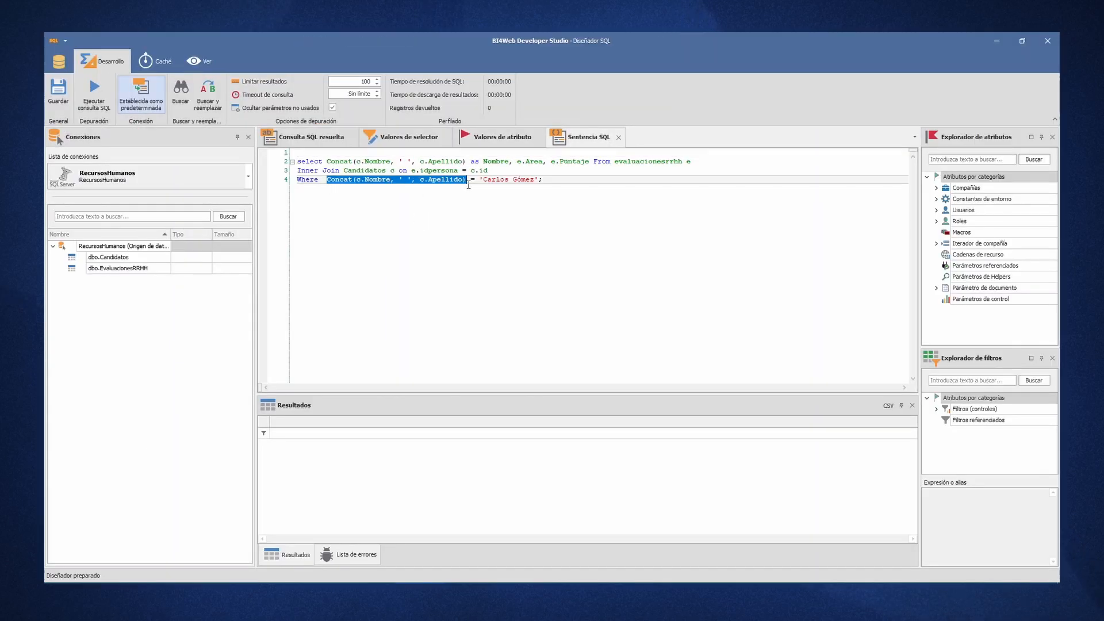
{"action": "key", "text": "Delete"}
{"action": "key", "text": "shift+End"}
{"action": "key", "text": "Delete"}
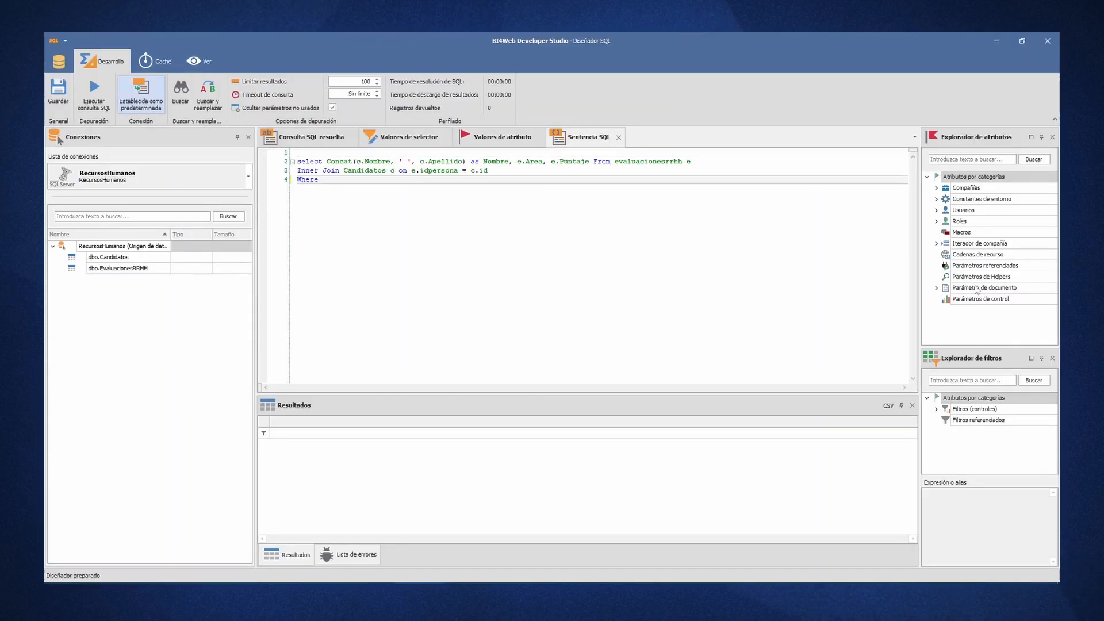
- Insert the Candidato filter after Where and set its expression to Concat(c.Nombre, ' ', c.Apellido)
{"action": "double_click", "coordinate": [981, 411]}
{"action": "left_click_drag", "start_coordinate": [975, 430], "coordinate": [656, 308]}
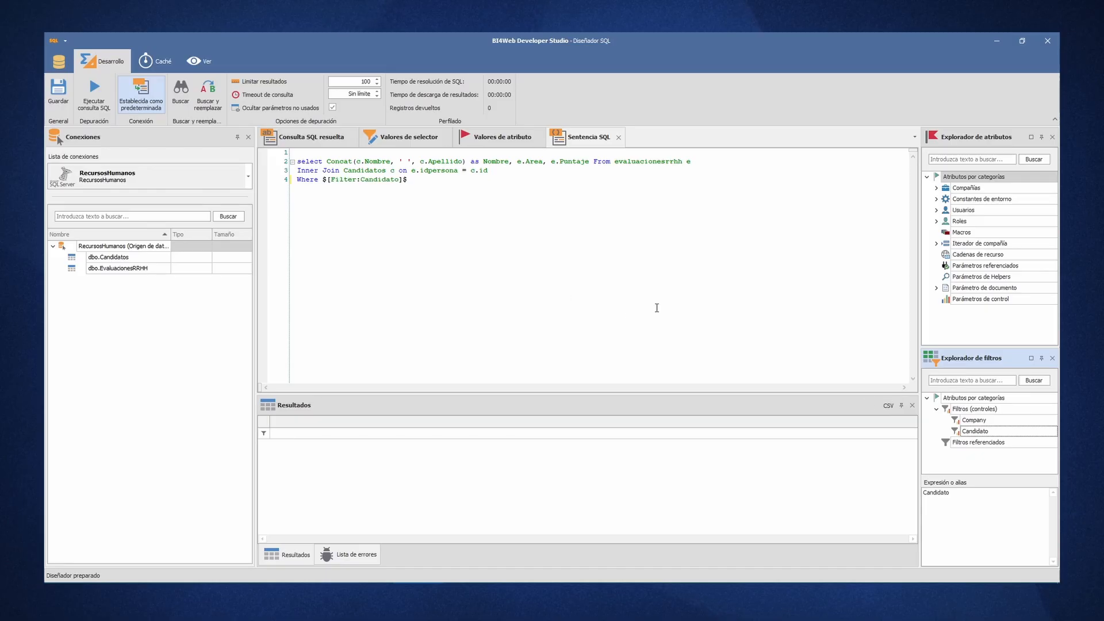
{"action": "double_click", "coordinate": [941, 496]}
{"action": "key", "text": "ctrl+v"}
{"action": "left_click", "coordinate": [539, 244]}
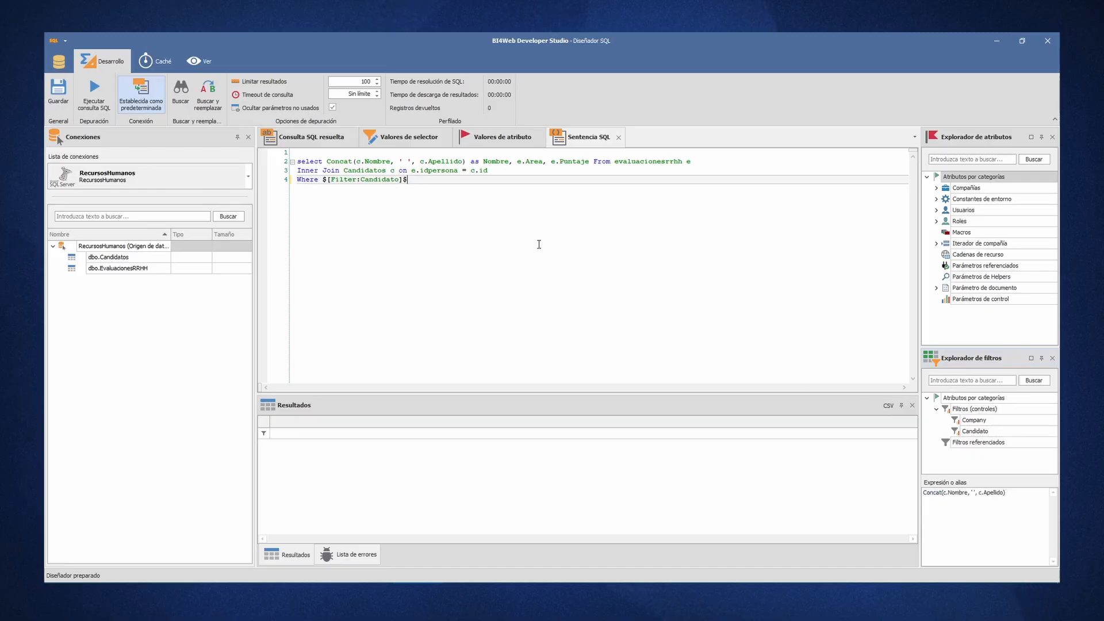
- Run and save the filtered SQL query, returning to the Polar control's design view
{"action": "key", "text": "F5"}
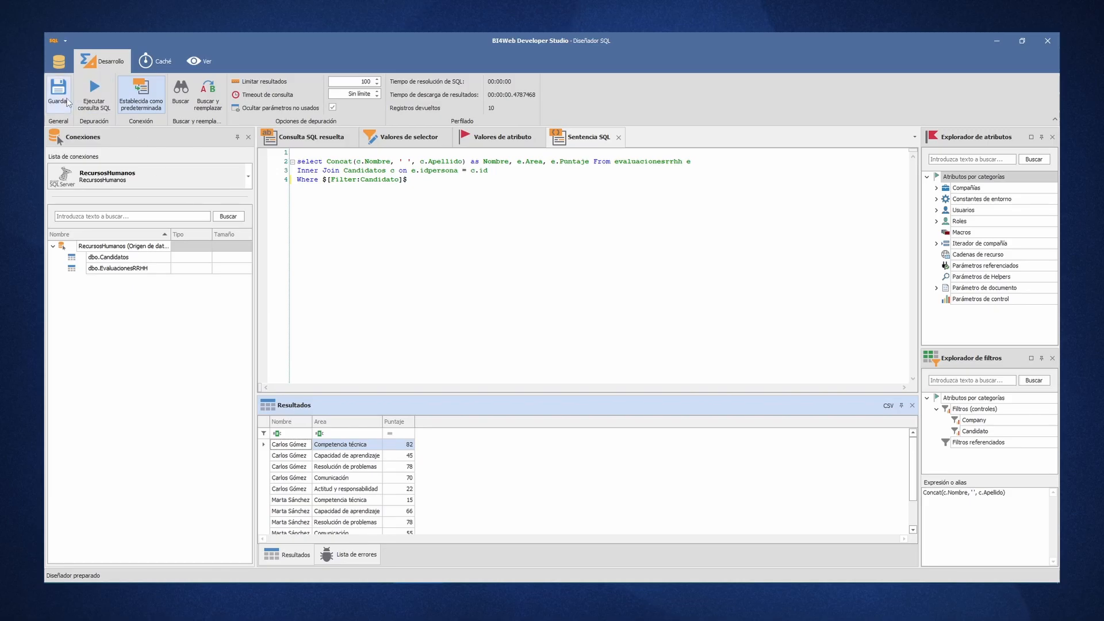
{"action": "left_click", "coordinate": [60, 96]}
{"action": "left_click", "coordinate": [1047, 41]}
{"action": "left_click", "coordinate": [530, 333]}
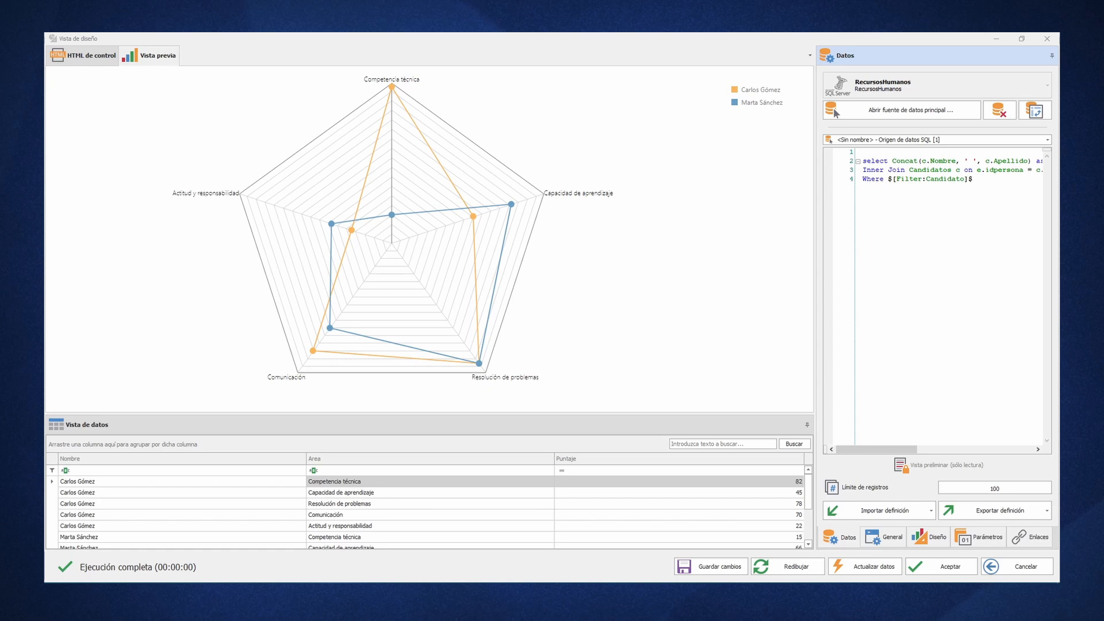
- Set the polar chart's colour palette to Pastel_Kit in its general properties
{"action": "left_click", "coordinate": [889, 538]}
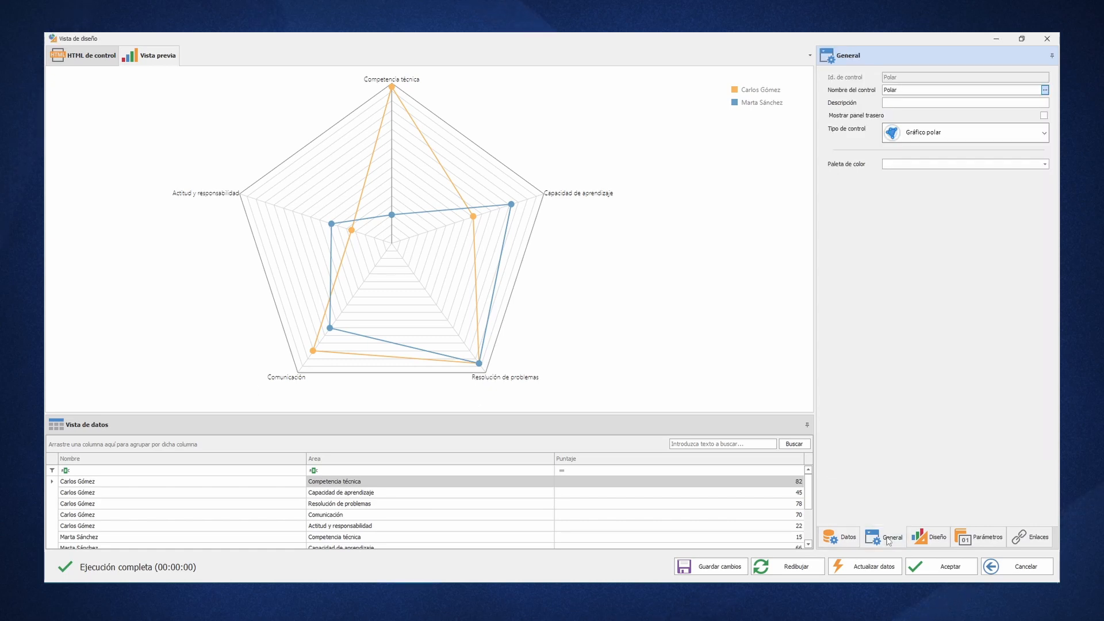
{"action": "left_click", "coordinate": [1045, 165]}
{"action": "scroll", "coordinate": [926, 339], "scroll_direction": "down", "scroll_amount": 3}
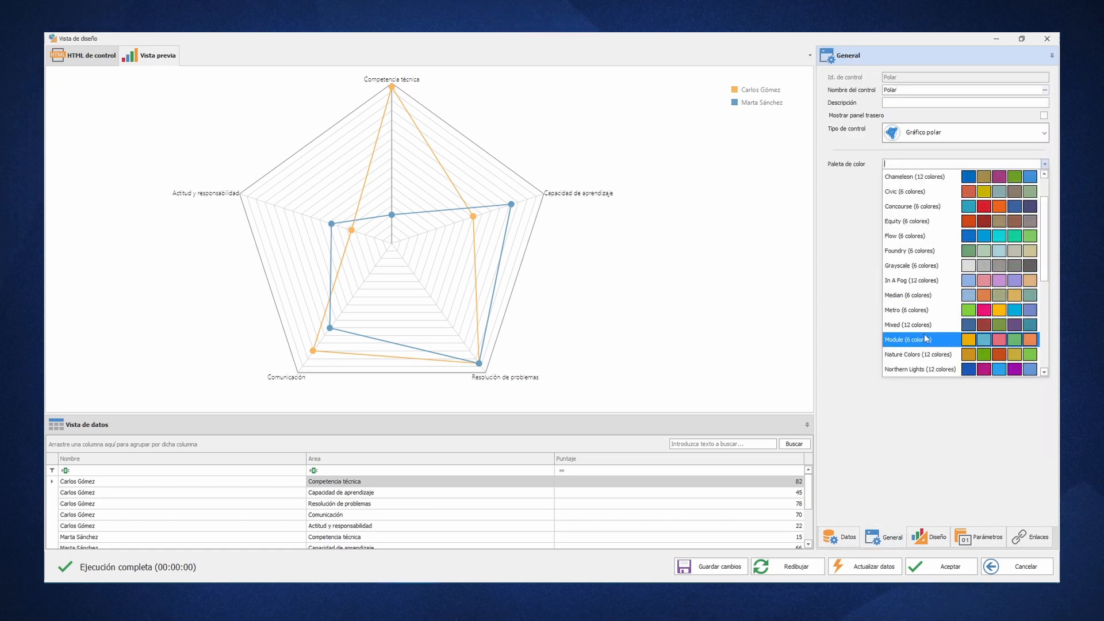
{"action": "left_click", "coordinate": [920, 369]}
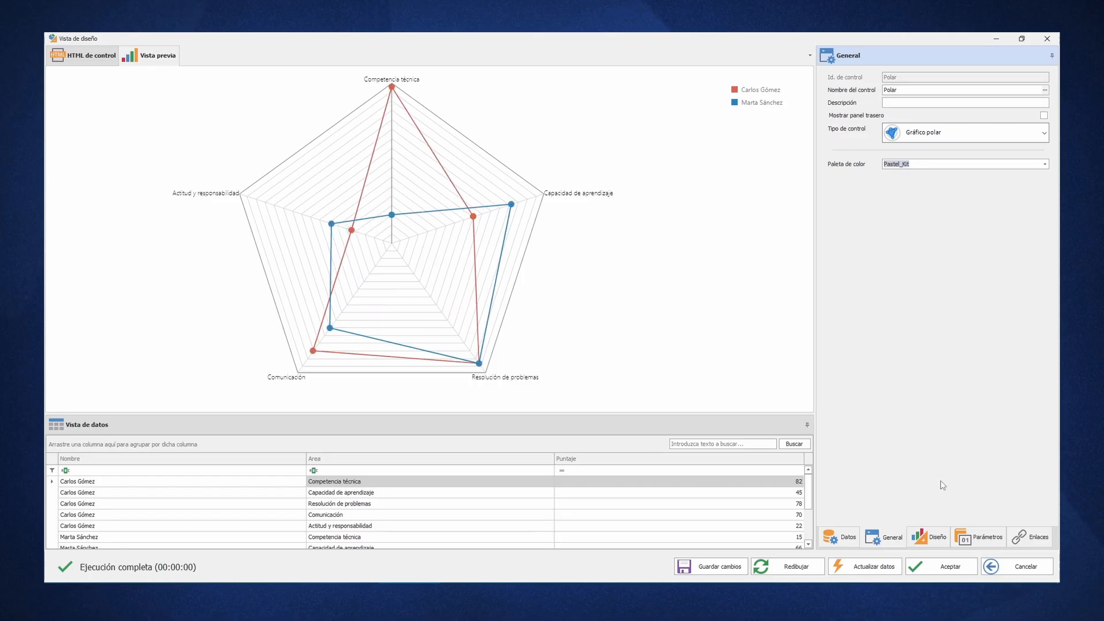
- Expand the Series de autocreación options in the chart's design properties
{"action": "left_click", "coordinate": [936, 538]}
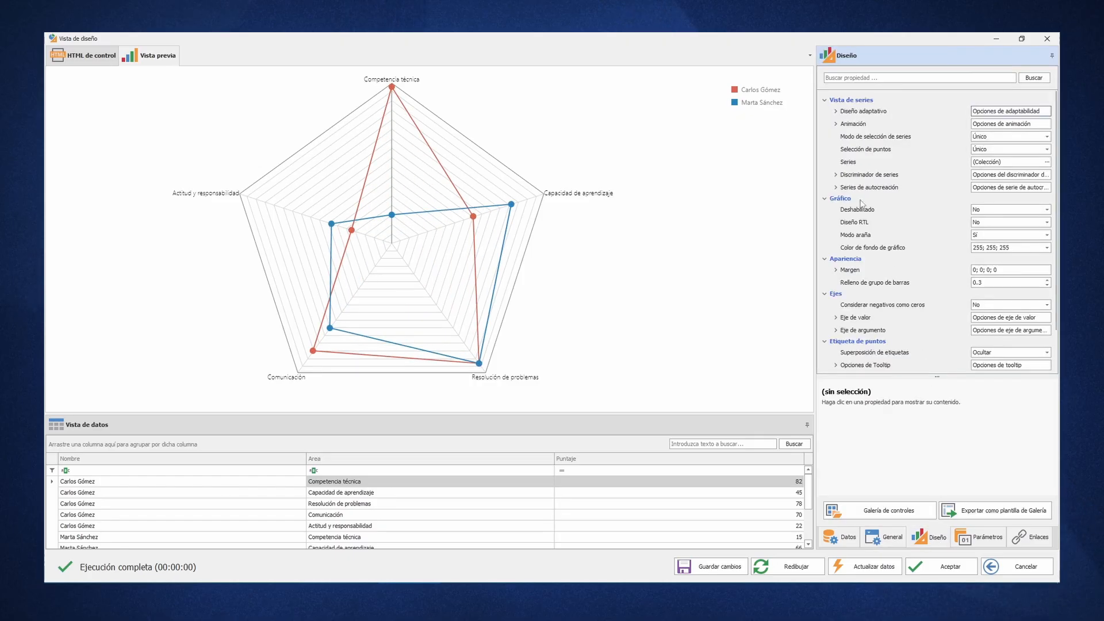
{"action": "left_click", "coordinate": [835, 188]}
{"action": "scroll", "coordinate": [839, 194], "scroll_direction": "down", "scroll_amount": 2}
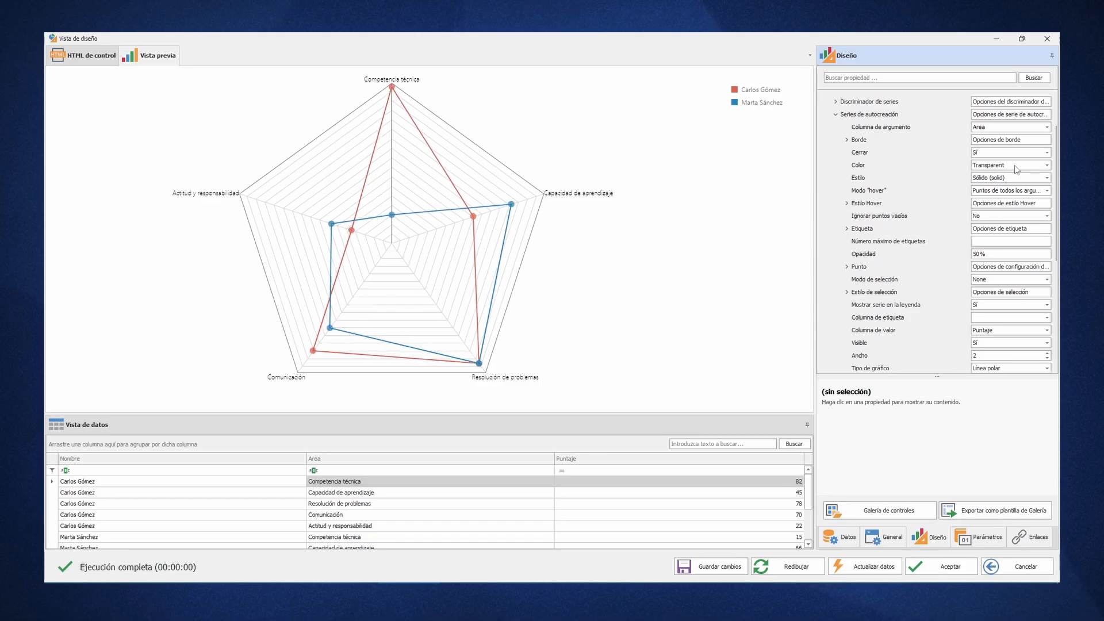
- Try Brown as the colour of the auto-created series, and restore it to Transparent
{"action": "left_click", "coordinate": [1047, 166]}
{"action": "left_click", "coordinate": [986, 276]}
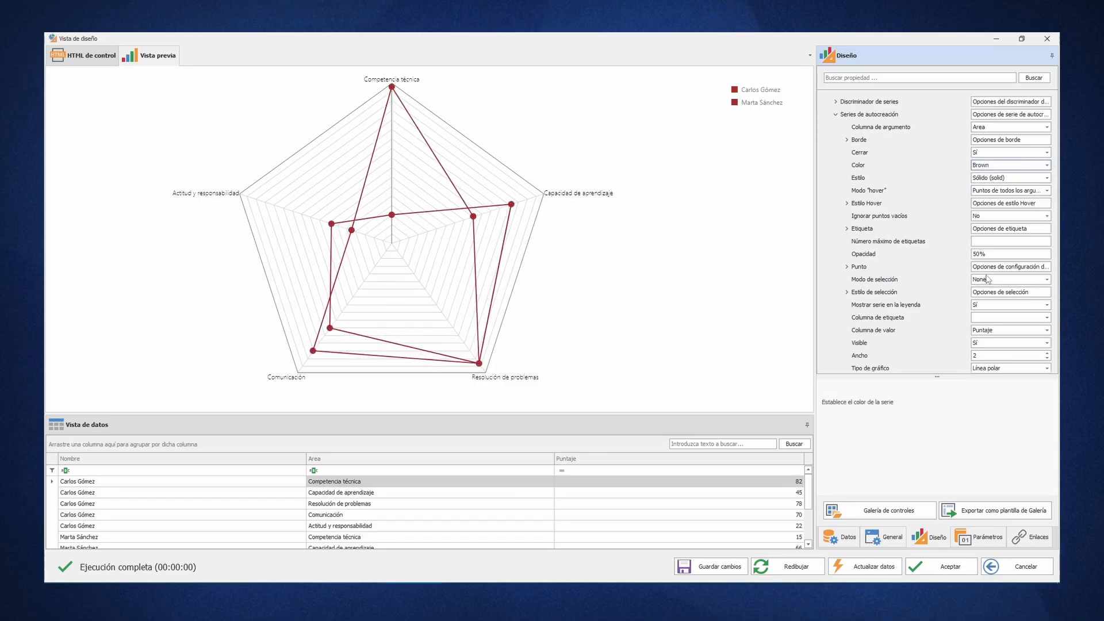
{"action": "left_click", "coordinate": [1047, 165]}
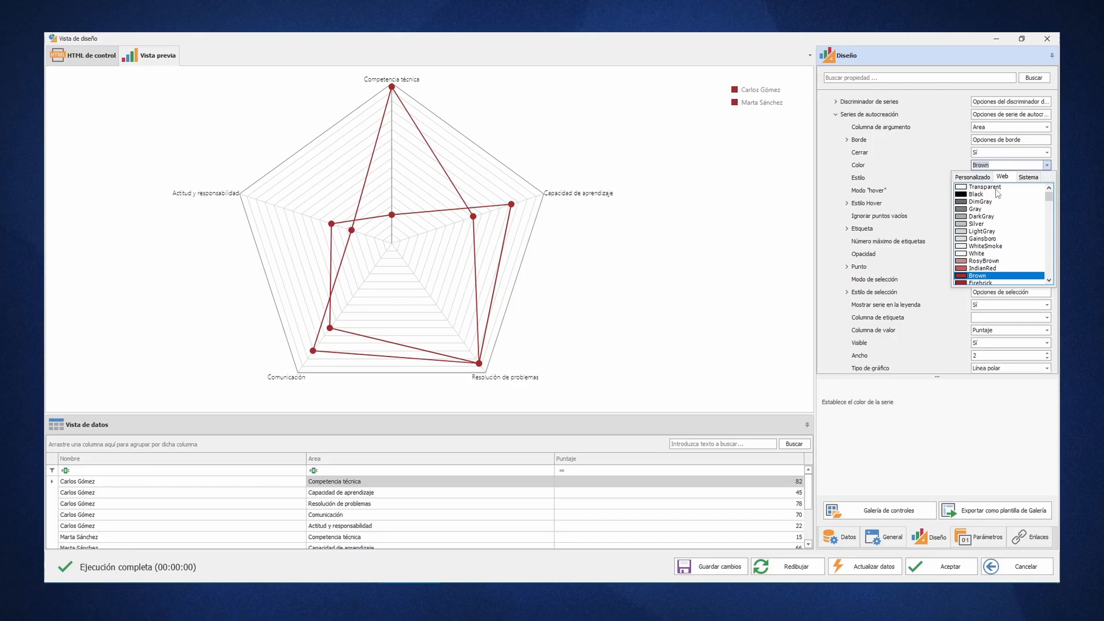
{"action": "left_click", "coordinate": [984, 187]}
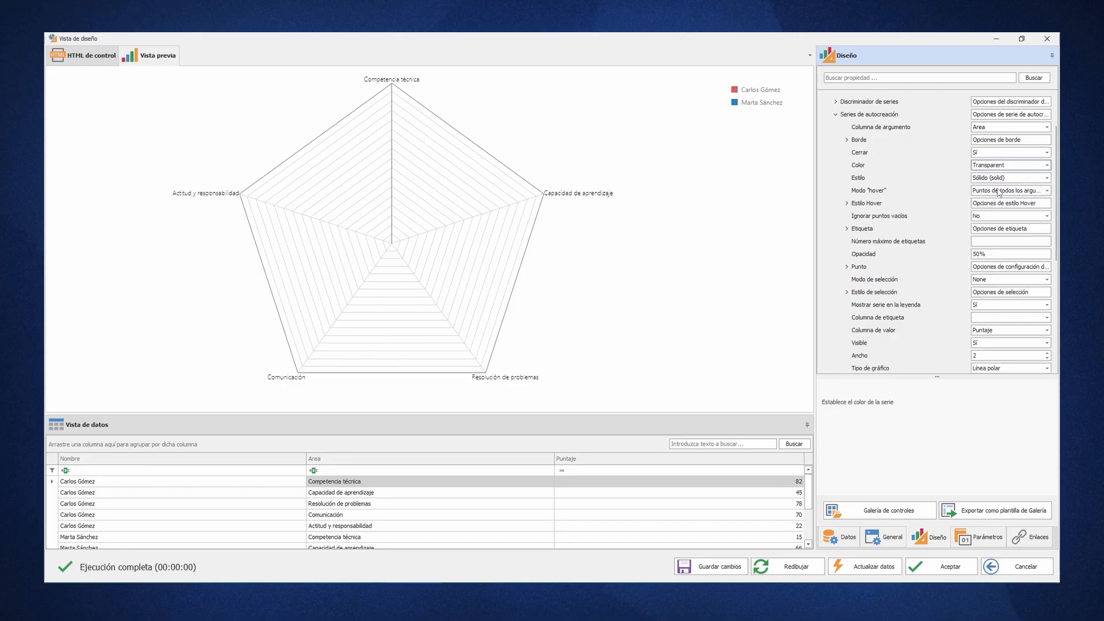
- Try the dash, dot and long dash line styles on the auto-created series, and restore the solid style
{"action": "left_click", "coordinate": [1040, 179]}
{"action": "left_click", "coordinate": [1025, 197]}
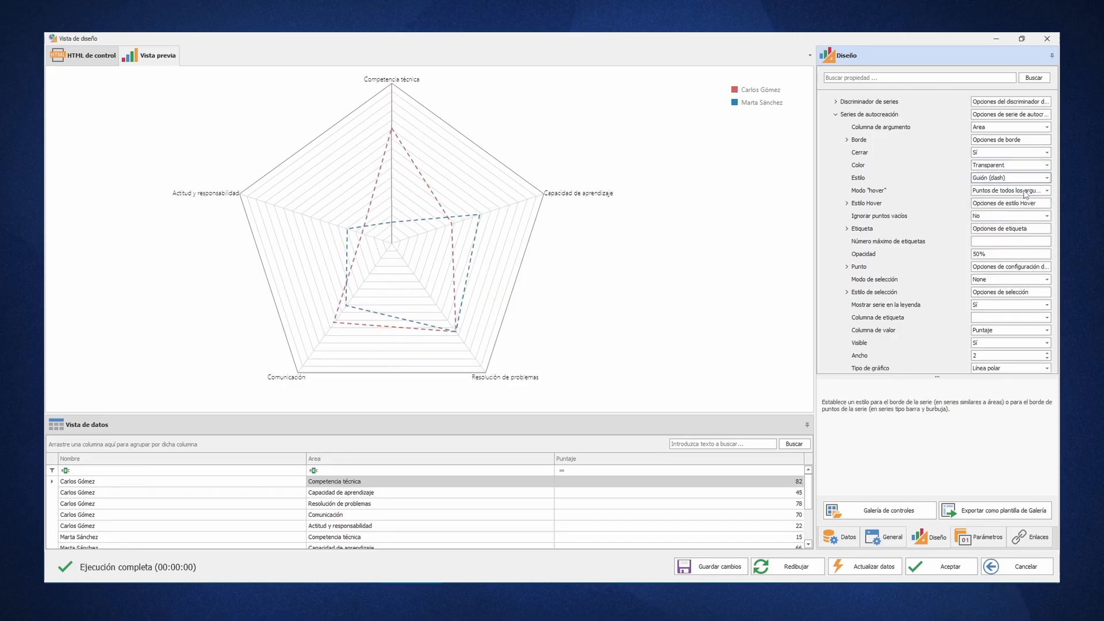
{"action": "scroll", "coordinate": [1021, 180], "scroll_direction": "down", "scroll_amount": 1}
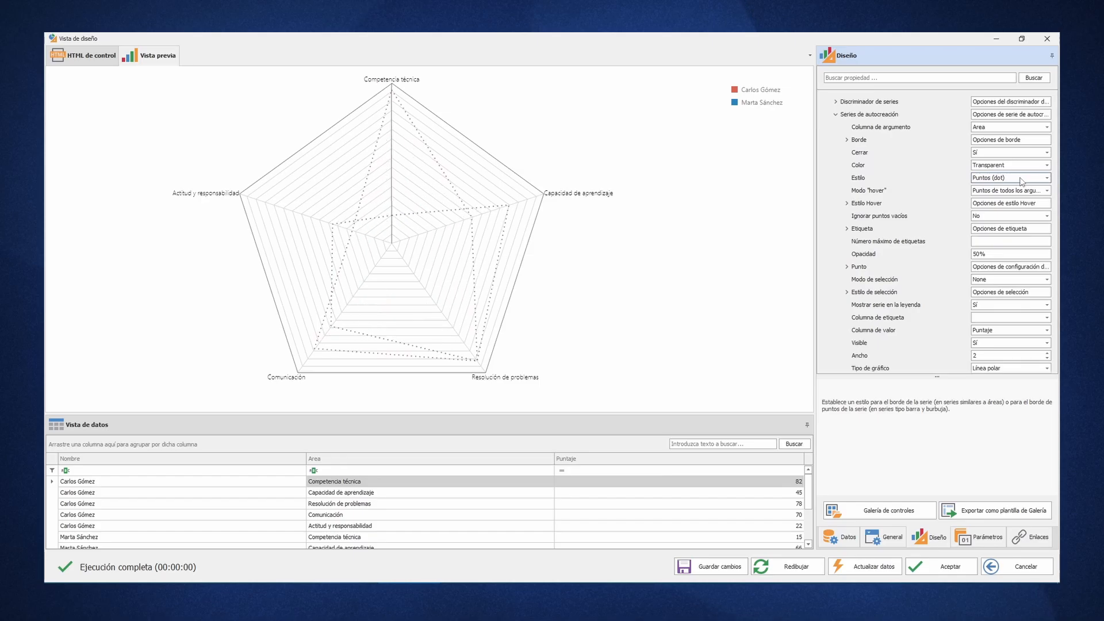
{"action": "scroll", "coordinate": [1033, 180], "scroll_direction": "down", "scroll_amount": 1}
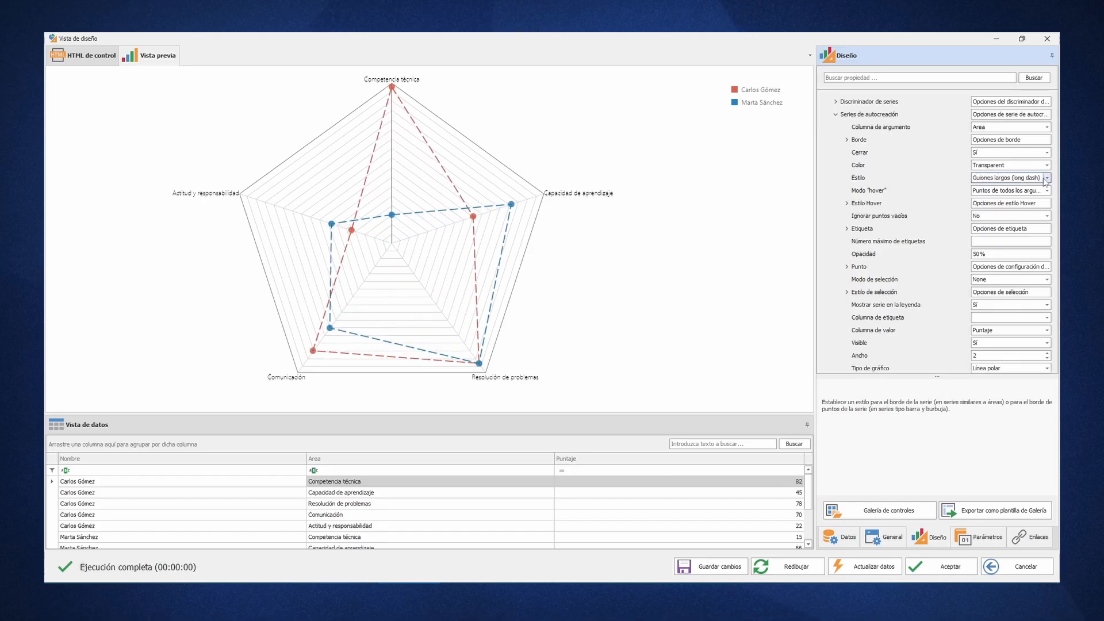
{"action": "scroll", "coordinate": [1039, 180], "scroll_direction": "down", "scroll_amount": 1}
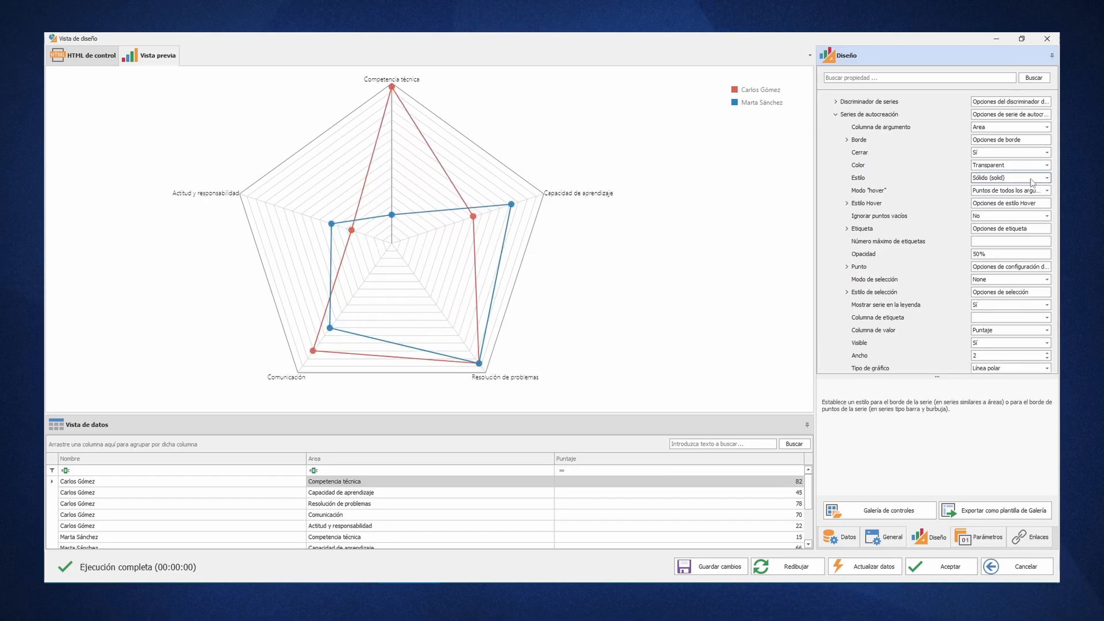
- In the series' point options, try the Polígono, Cuadrado and Triángulo symbols and settle on Cruceta
{"action": "left_click", "coordinate": [846, 267]}
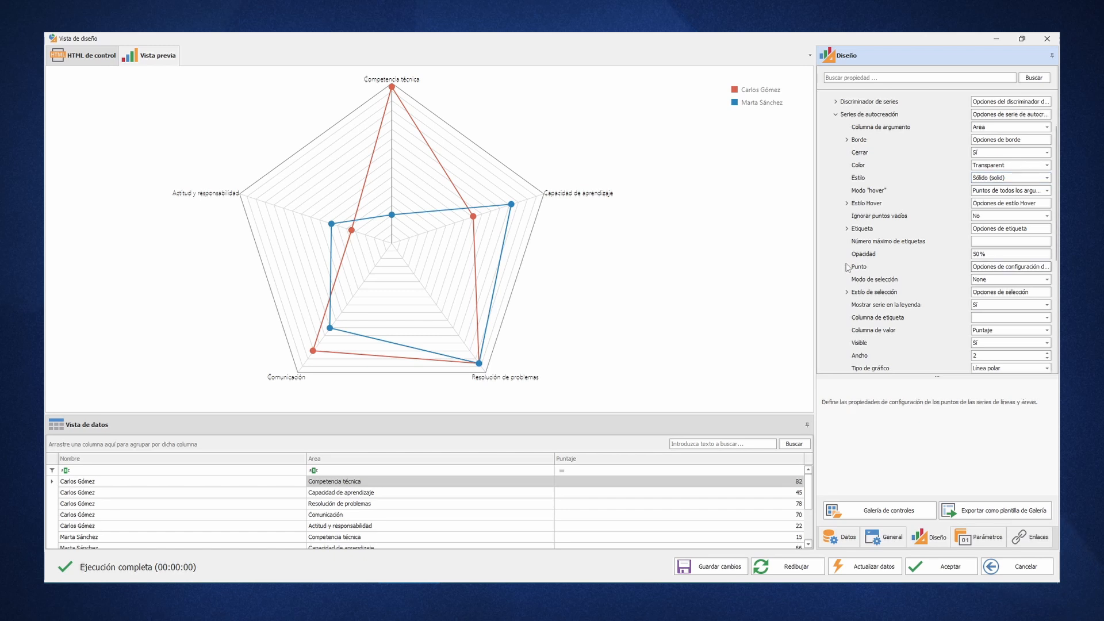
{"action": "scroll", "coordinate": [845, 269], "scroll_direction": "down", "scroll_amount": 1}
{"action": "scroll", "coordinate": [846, 272], "scroll_direction": "down", "scroll_amount": 1}
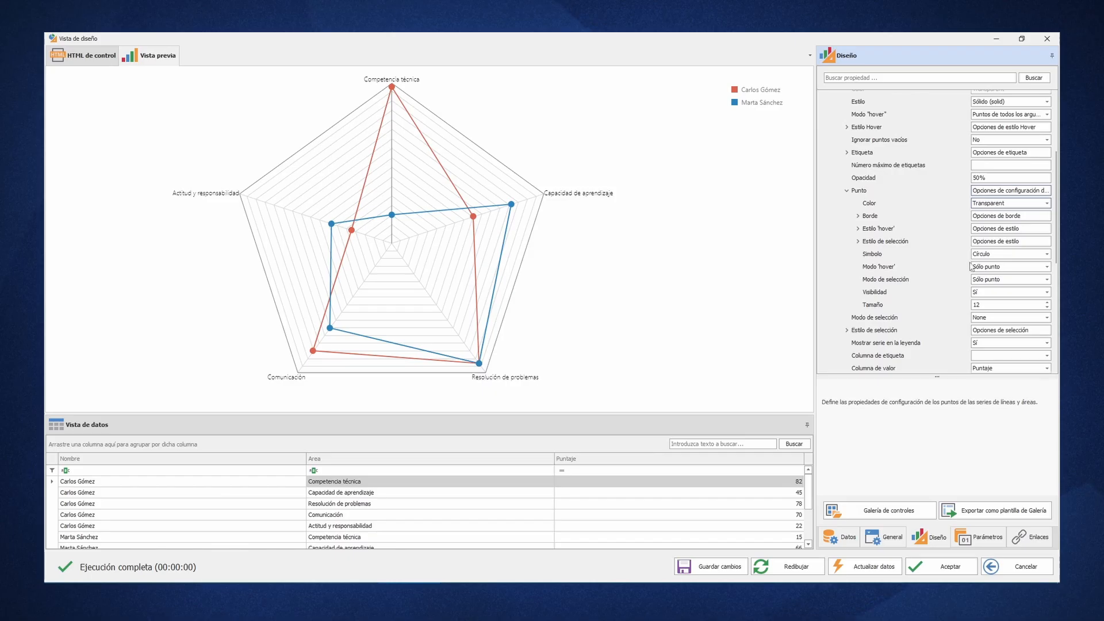
{"action": "double_click", "coordinate": [1001, 257]}
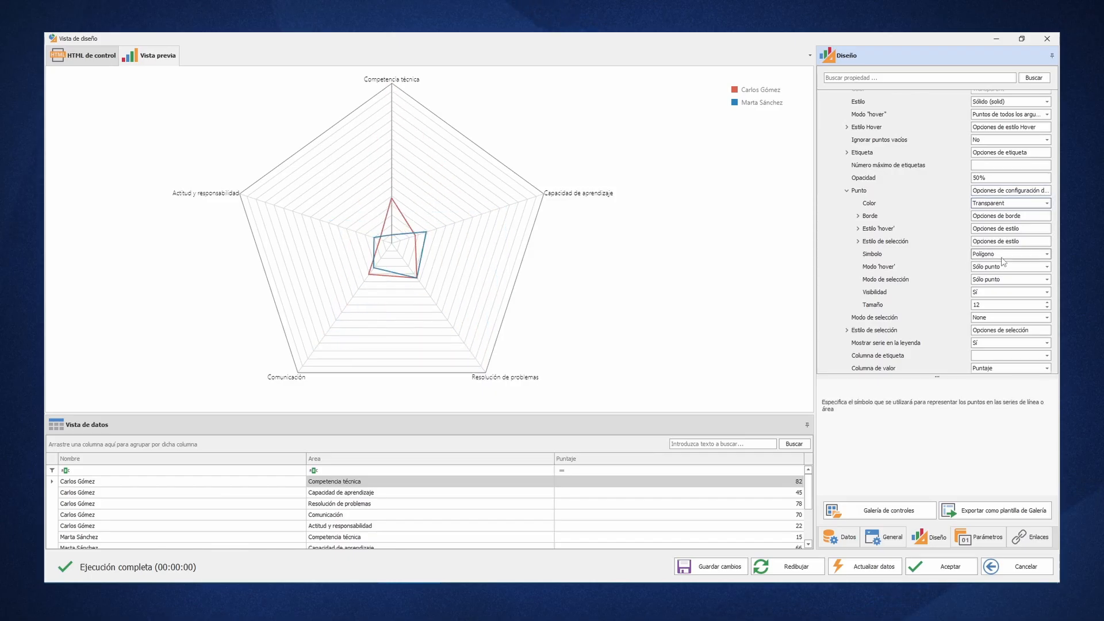
{"action": "double_click", "coordinate": [1002, 259]}
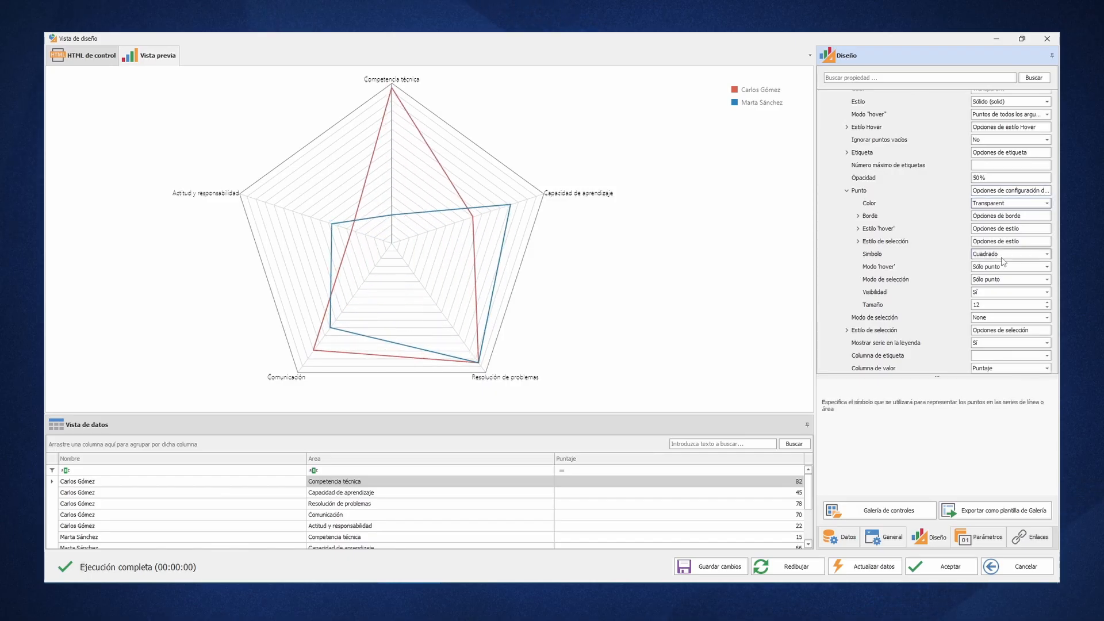
{"action": "double_click", "coordinate": [1002, 260]}
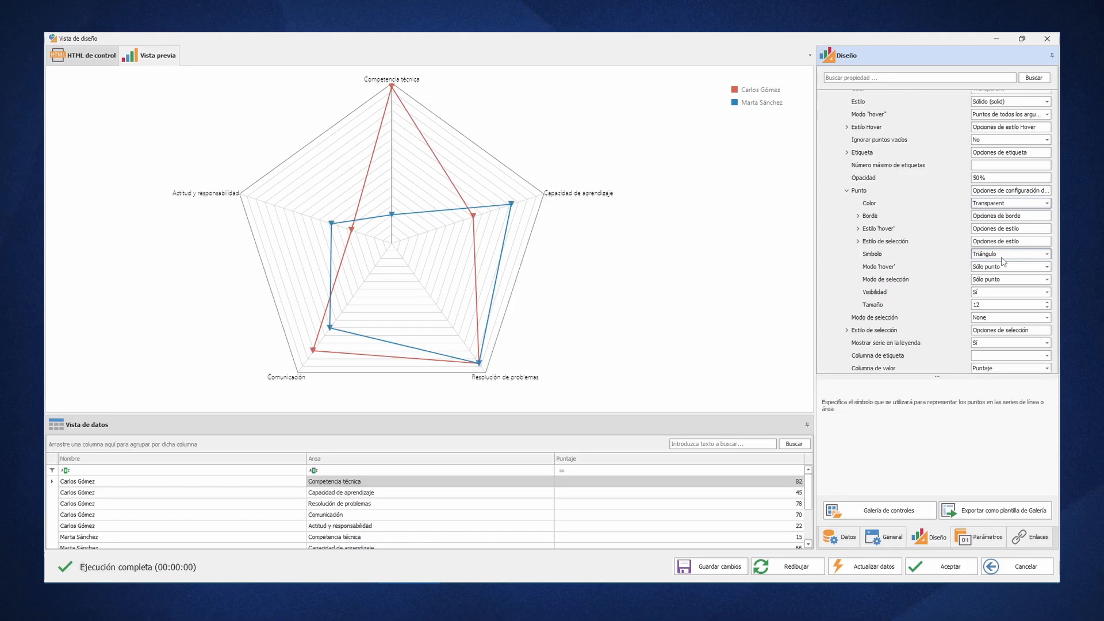
{"action": "left_click", "coordinate": [1047, 253]}
{"action": "left_click", "coordinate": [1002, 282]}
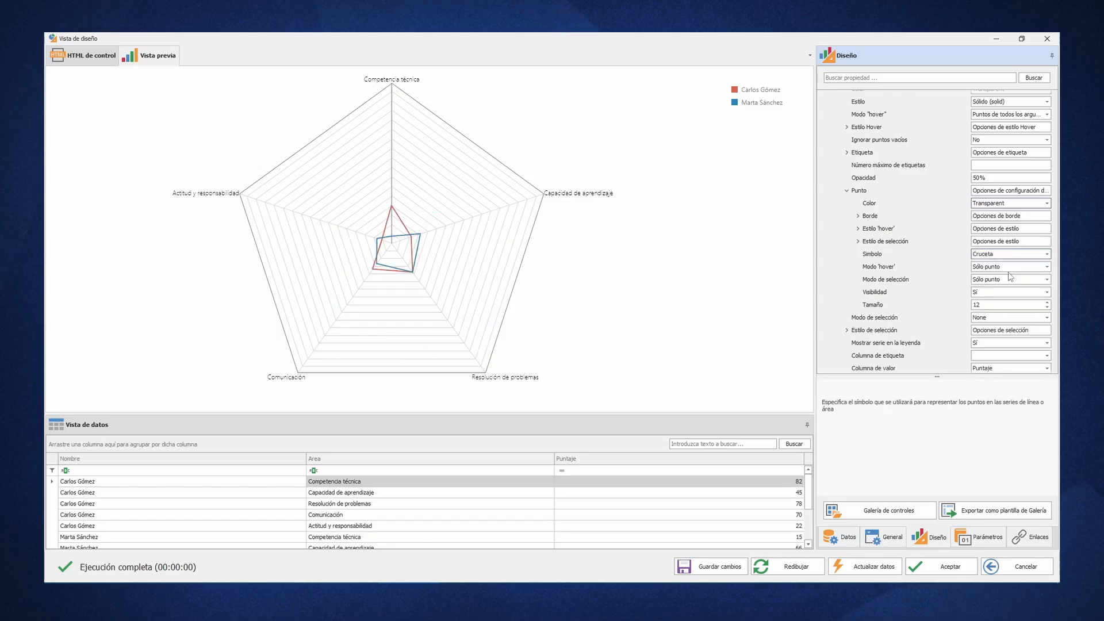
- Set the size of the series' point markers to 16
{"action": "left_click", "coordinate": [986, 305]}
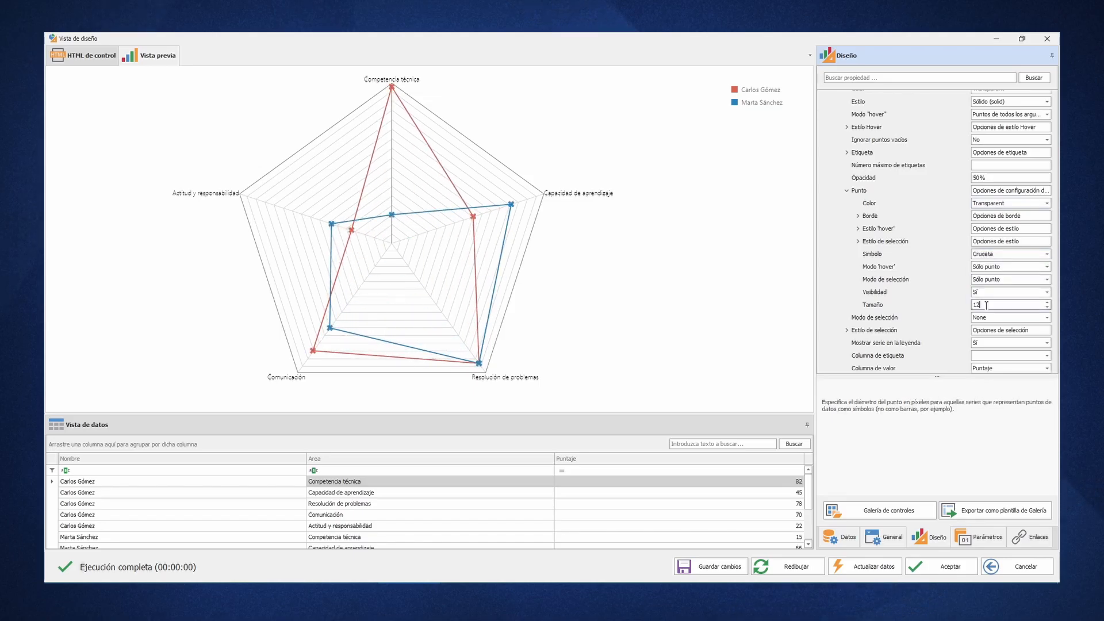
{"action": "type", "text": "16"}
{"action": "key", "text": "Return"}
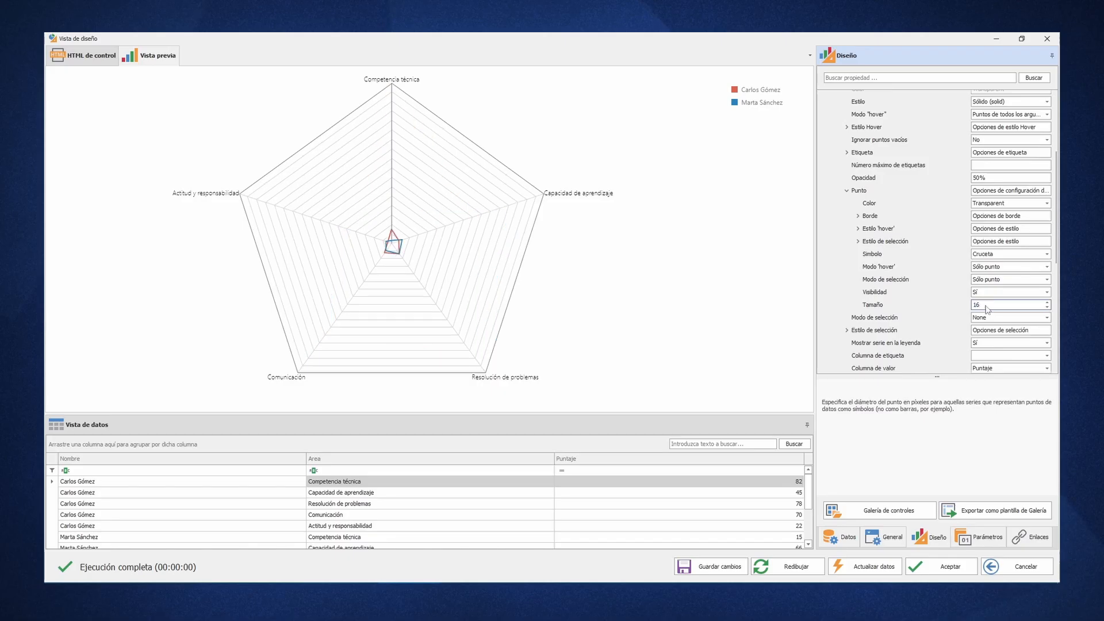
- Set the chart's title text to "Comparación de candidatos"
{"action": "scroll", "coordinate": [987, 308], "scroll_direction": "down", "scroll_amount": 3}
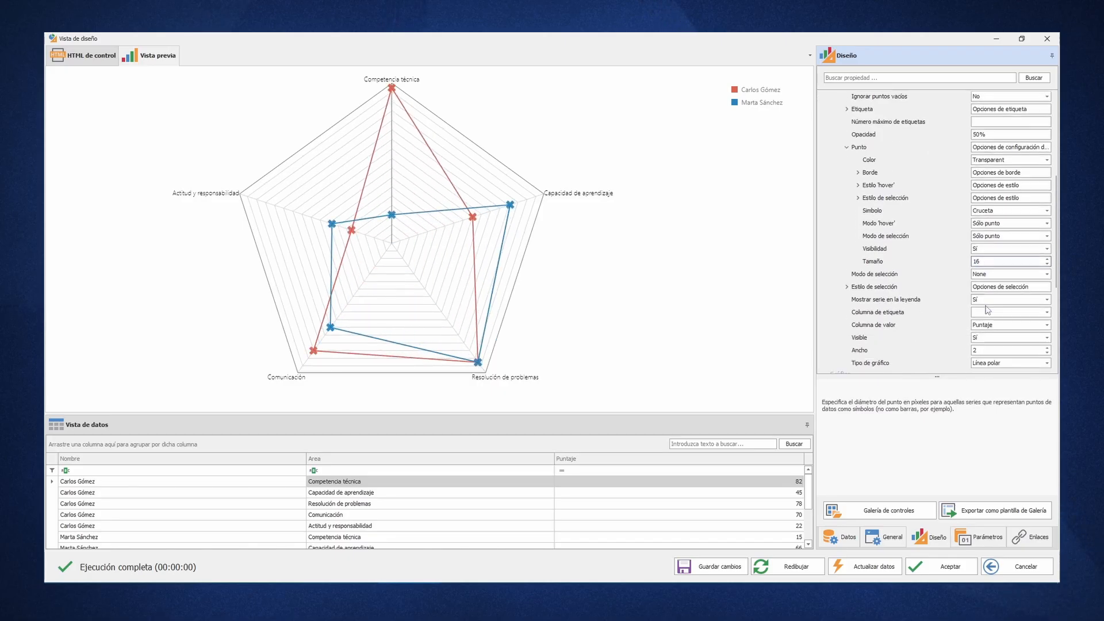
{"action": "scroll", "coordinate": [902, 305], "scroll_direction": "down", "scroll_amount": 3}
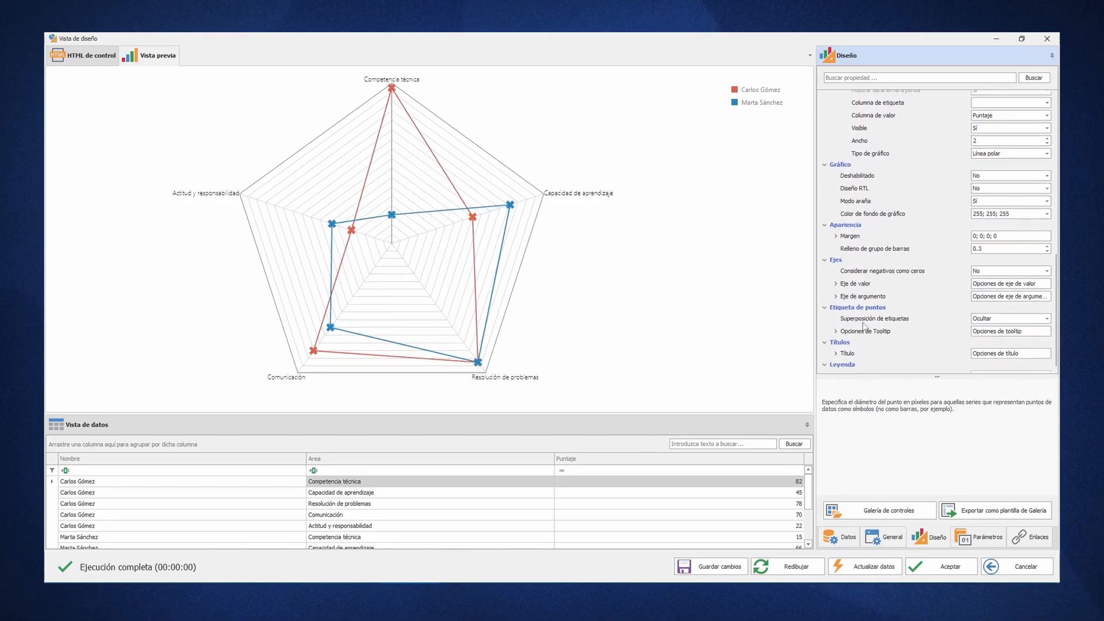
{"action": "left_click", "coordinate": [837, 353]}
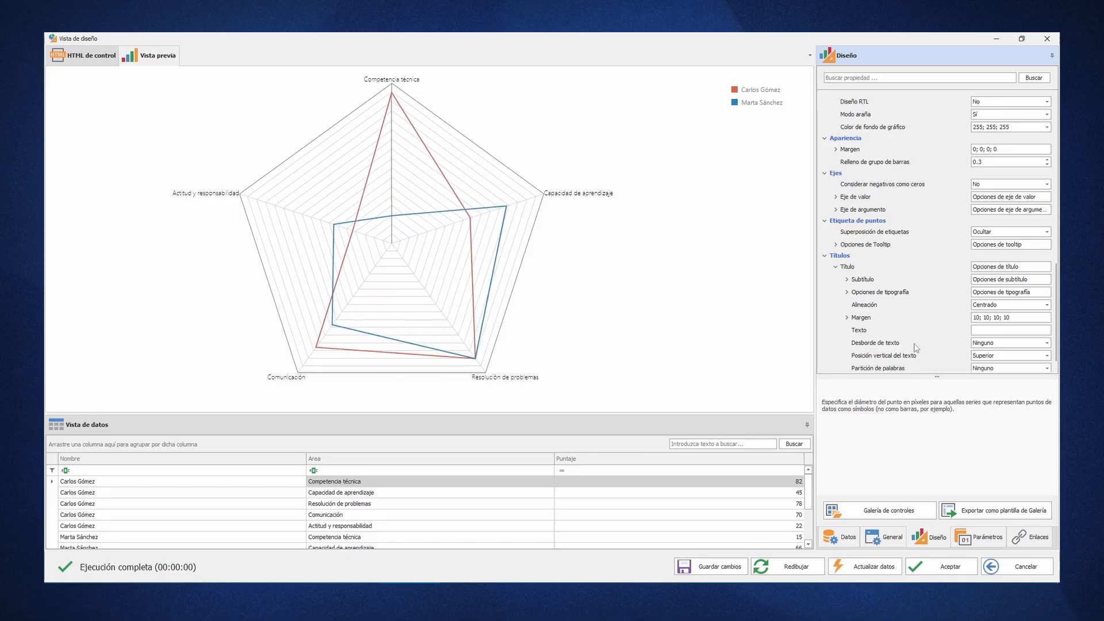
{"action": "left_click", "coordinate": [988, 330]}
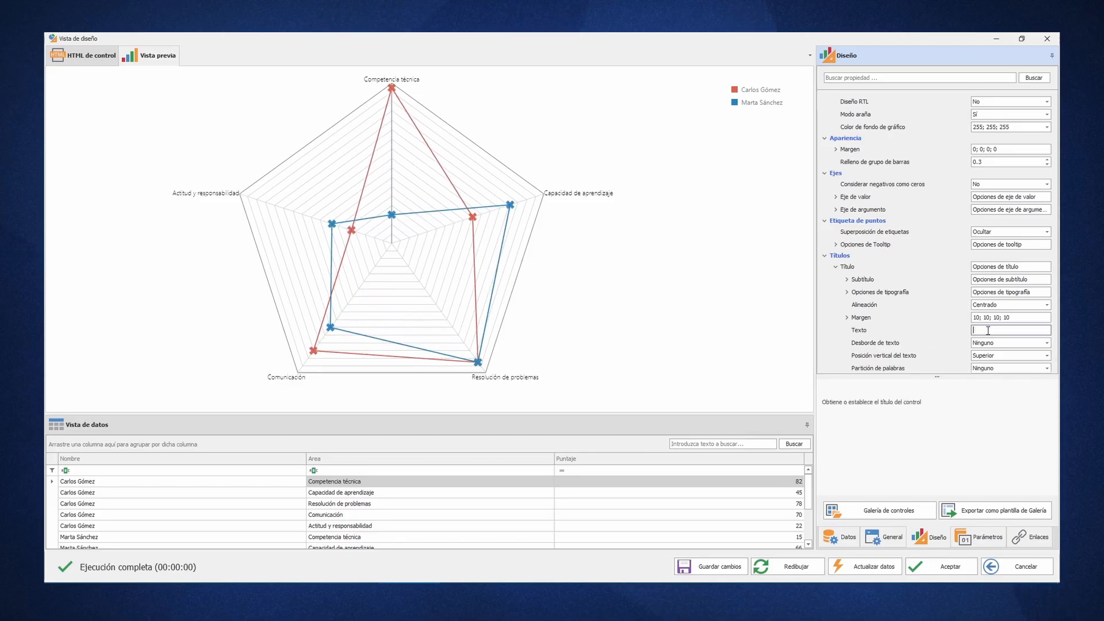
{"action": "type", "text": "Comparación "}
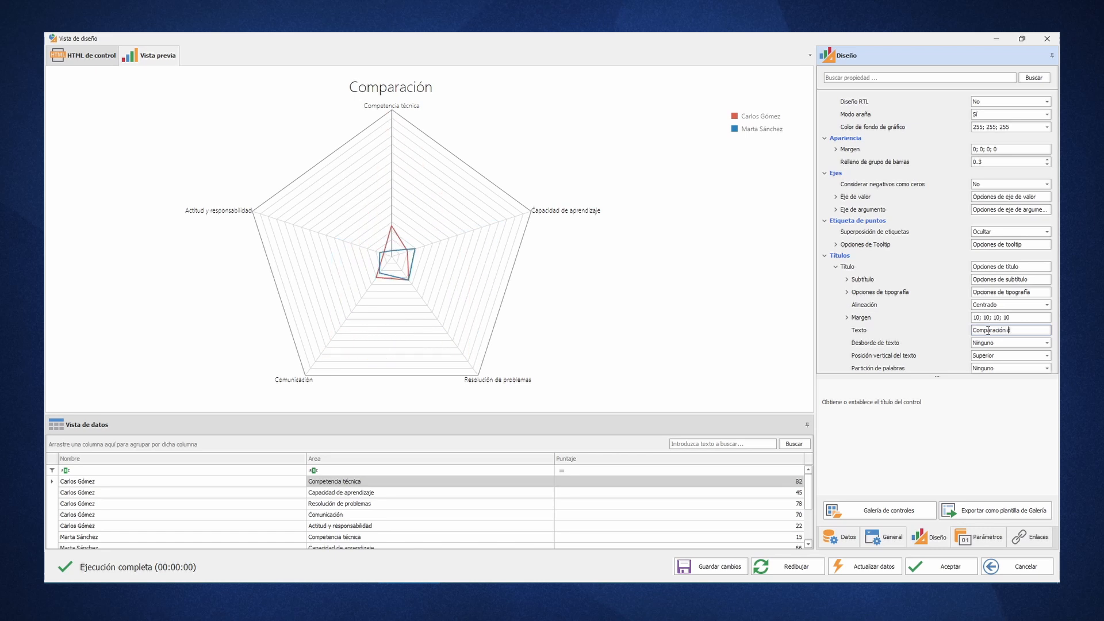
{"action": "type", "text": "de candidatos"}
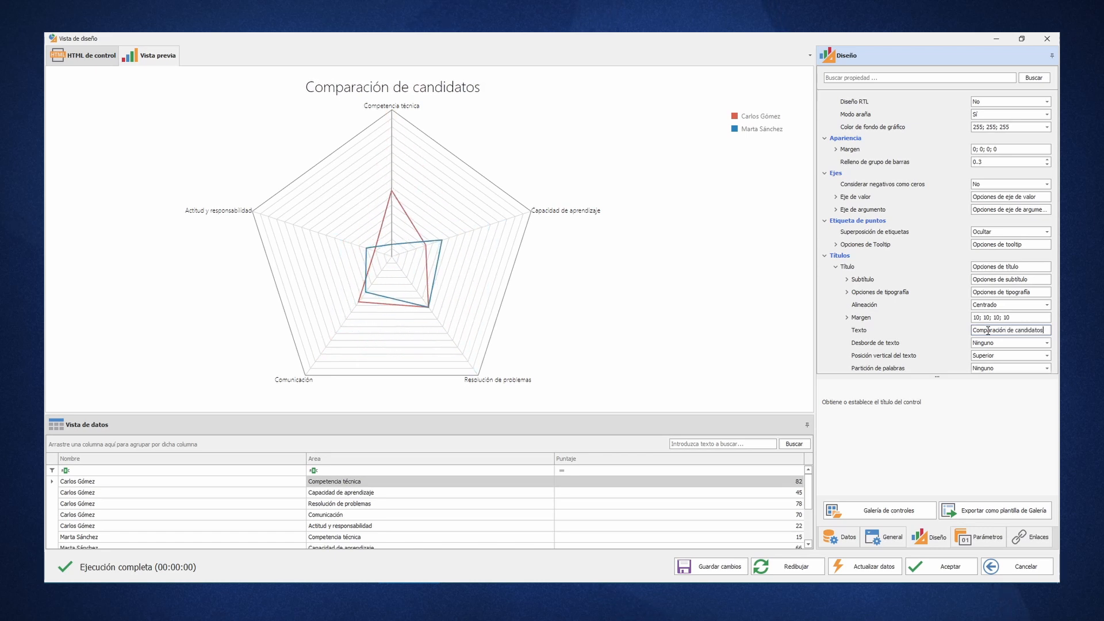
- Set the chart title's font colour to DarkBlue
{"action": "left_click", "coordinate": [848, 292]}
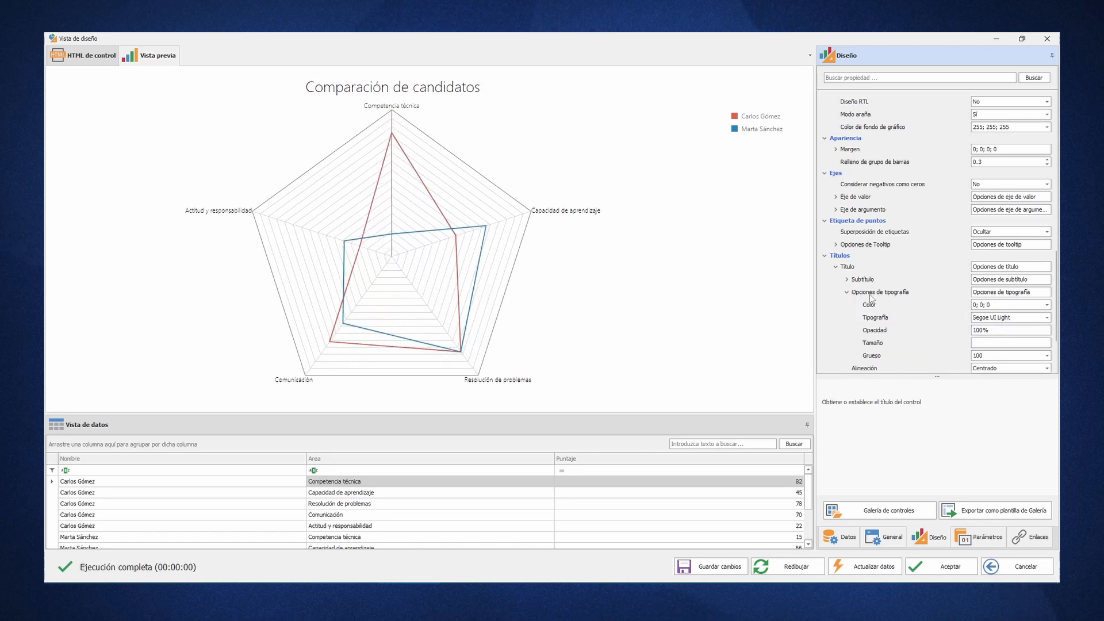
{"action": "left_click", "coordinate": [1046, 305]}
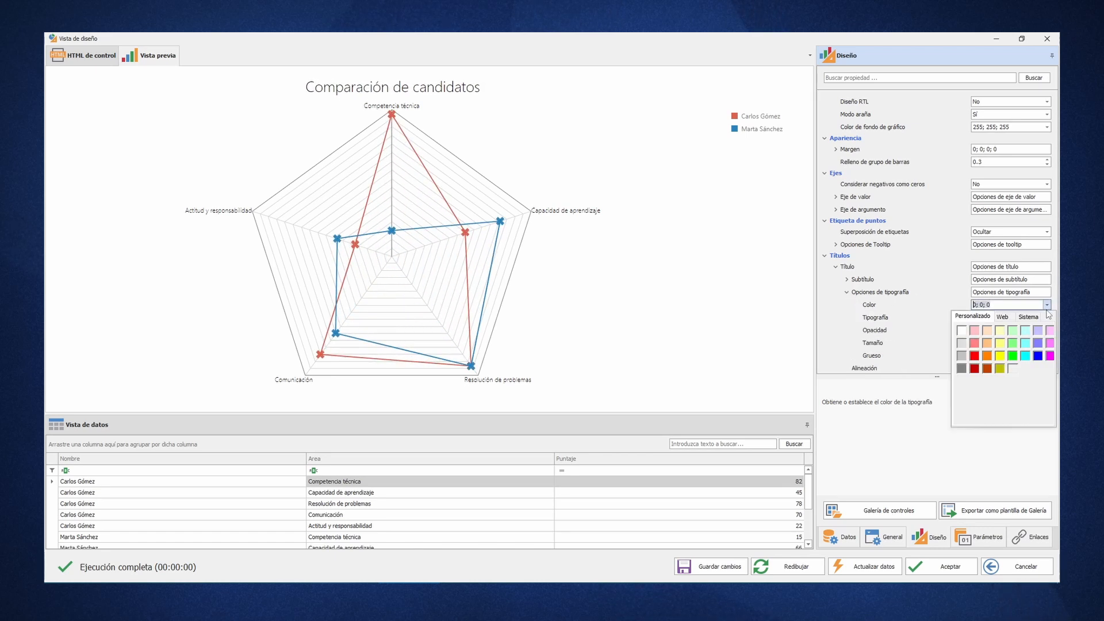
{"action": "left_click", "coordinate": [1002, 317]}
{"action": "left_click", "coordinate": [997, 335]}
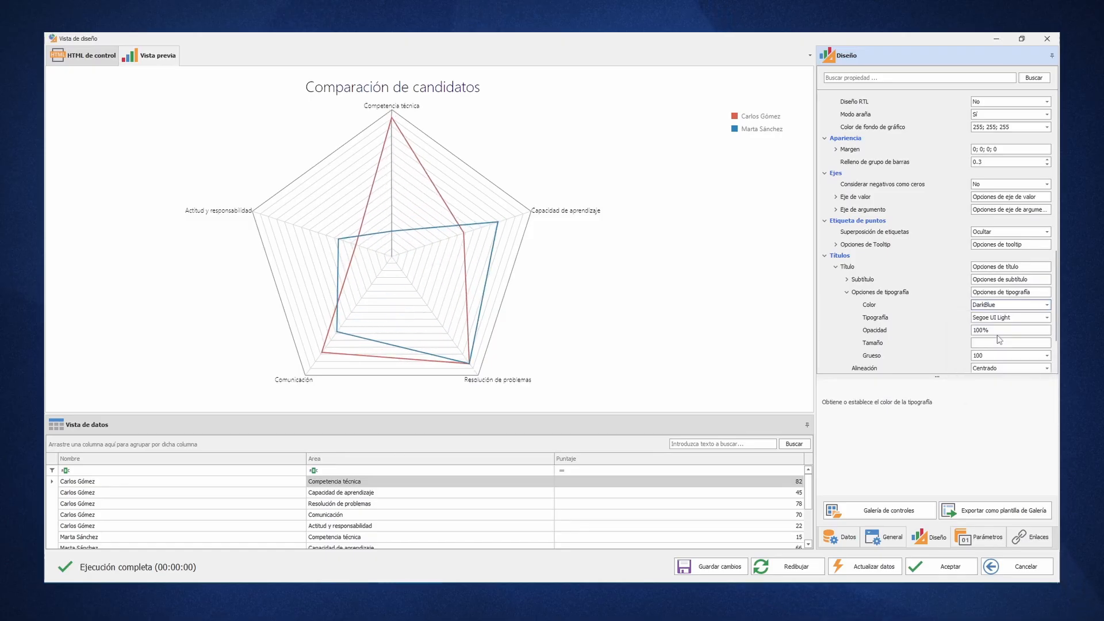
- Add the subtitle "Departamento de RRHH" under the chart title
{"action": "left_click", "coordinate": [848, 280]}
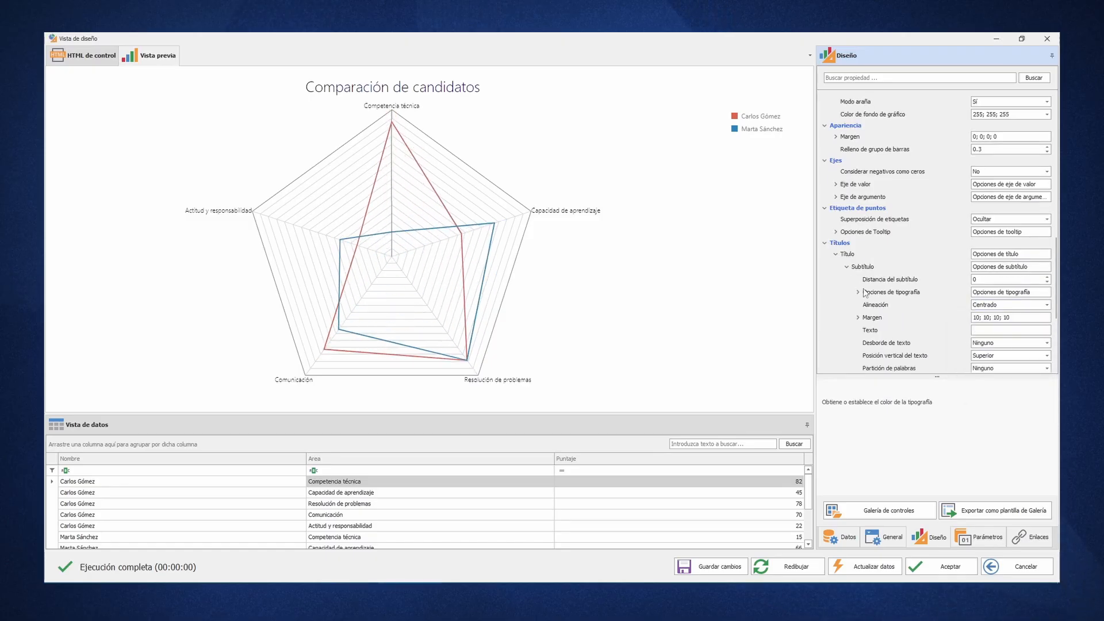
{"action": "left_click", "coordinate": [989, 330]}
{"action": "type", "text": "Departamento de RRHH"}
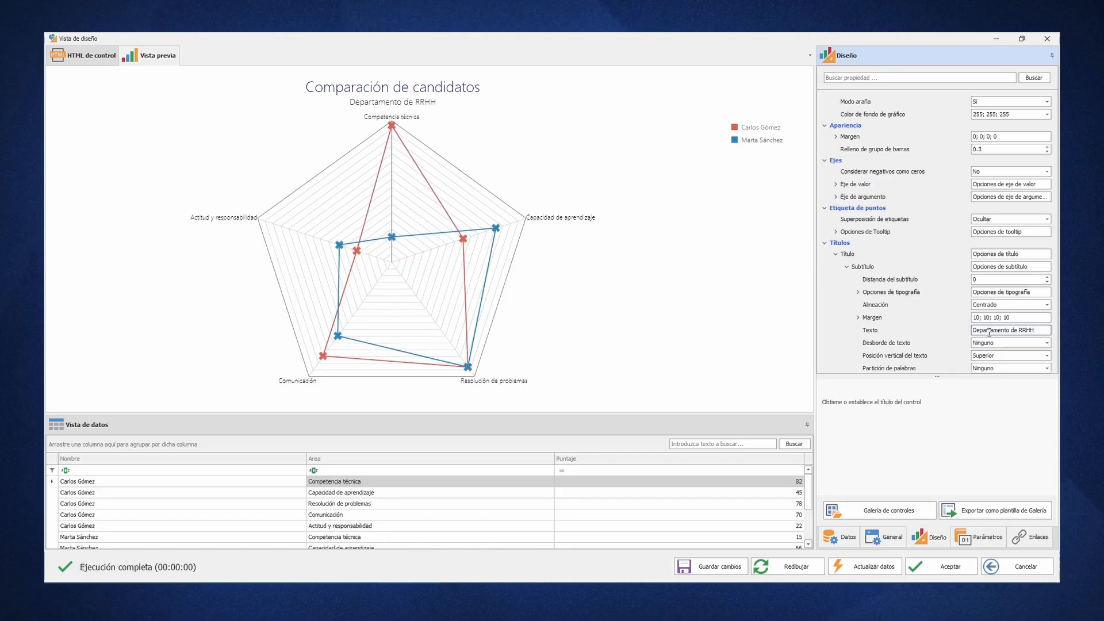
- Set the subtitle's font size to 16 and its colour to Purple, and collapse the title options
{"action": "scroll", "coordinate": [936, 281], "scroll_direction": "down", "scroll_amount": 3}
{"action": "left_click", "coordinate": [858, 198]}
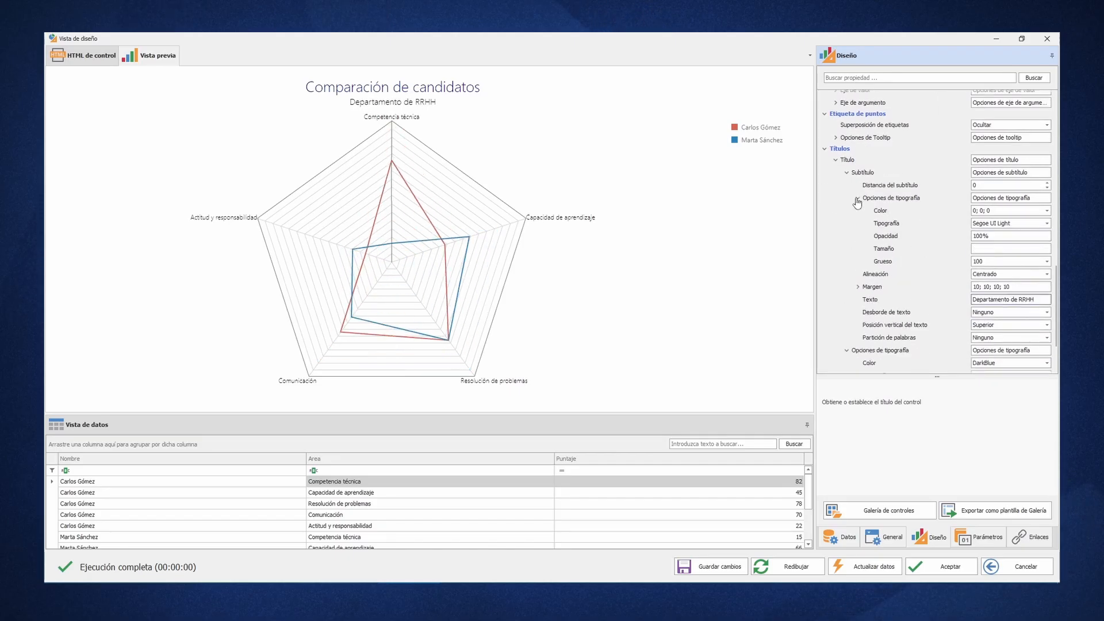
{"action": "left_click", "coordinate": [982, 248]}
{"action": "type", "text": "16"}
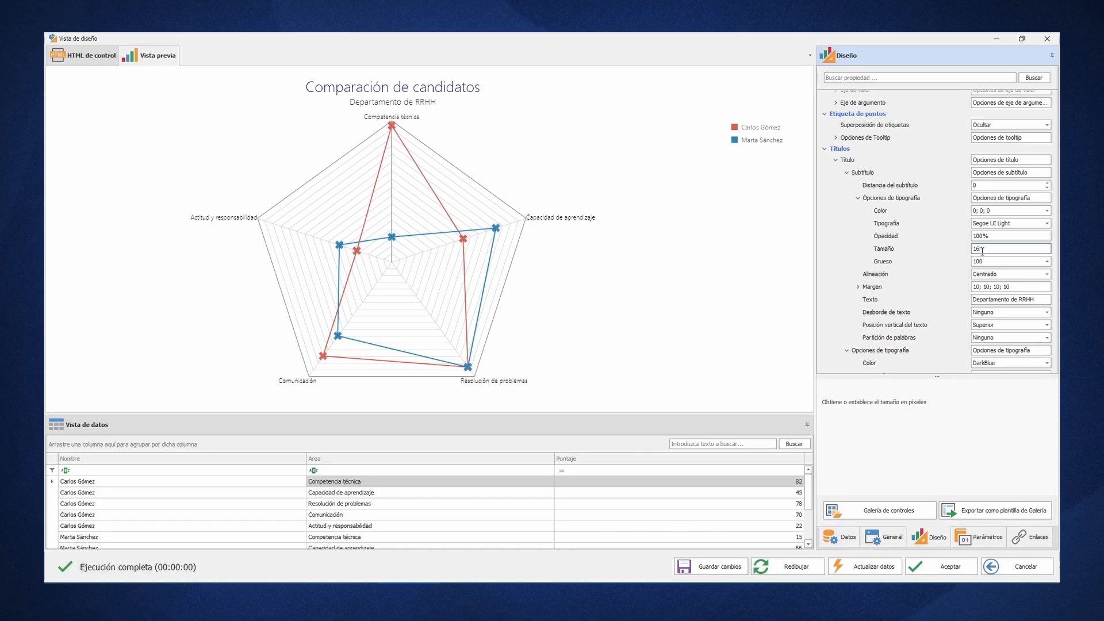
{"action": "left_click", "coordinate": [1046, 211]}
{"action": "left_click", "coordinate": [1051, 287]}
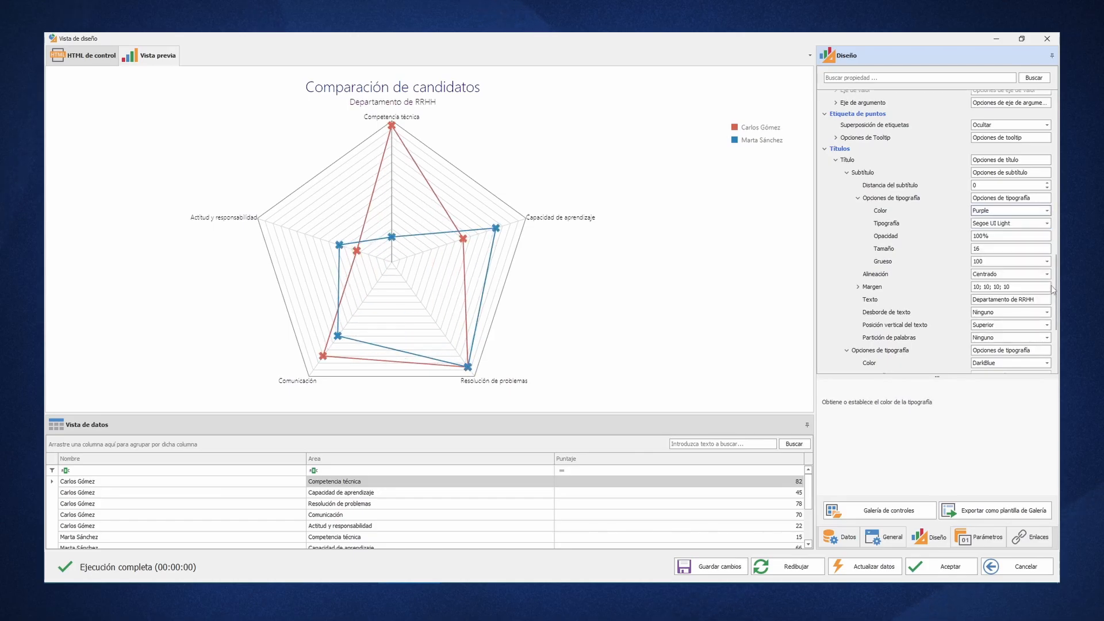
{"action": "left_click", "coordinate": [835, 160]}
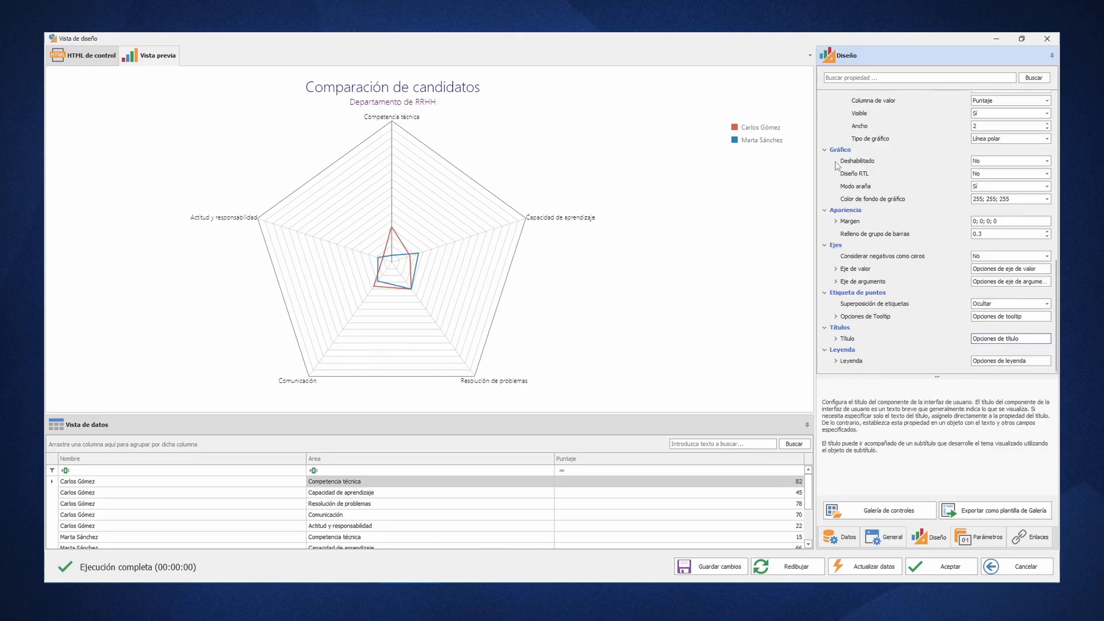
- Set the legend's title text to "Candidatos seleccionados"
{"action": "left_click", "coordinate": [837, 361]}
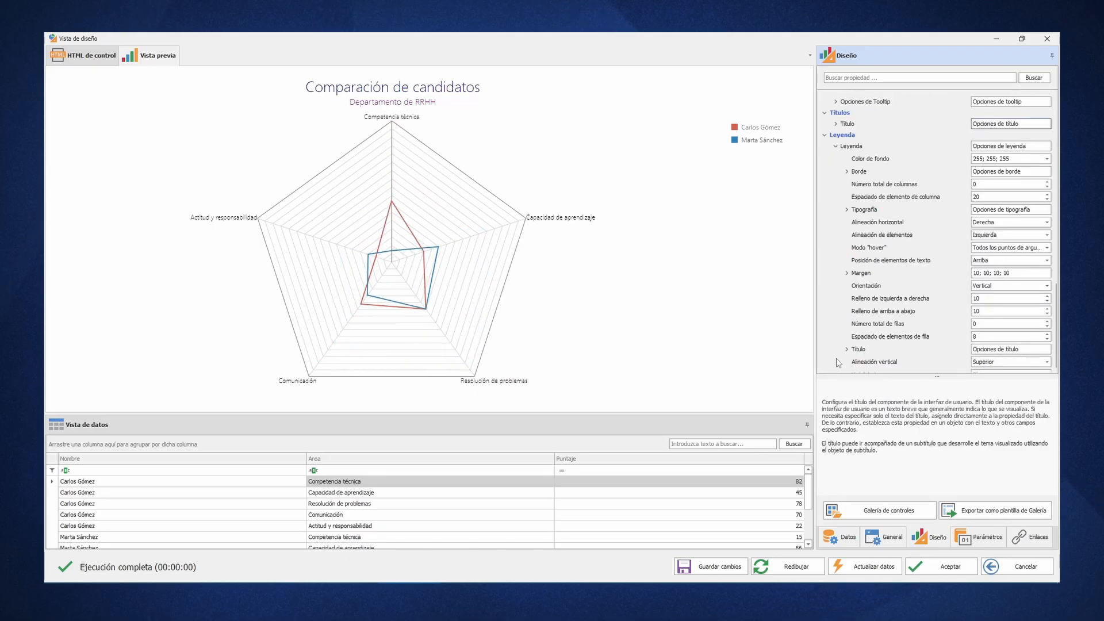
{"action": "scroll", "coordinate": [850, 352], "scroll_direction": "down", "scroll_amount": 5}
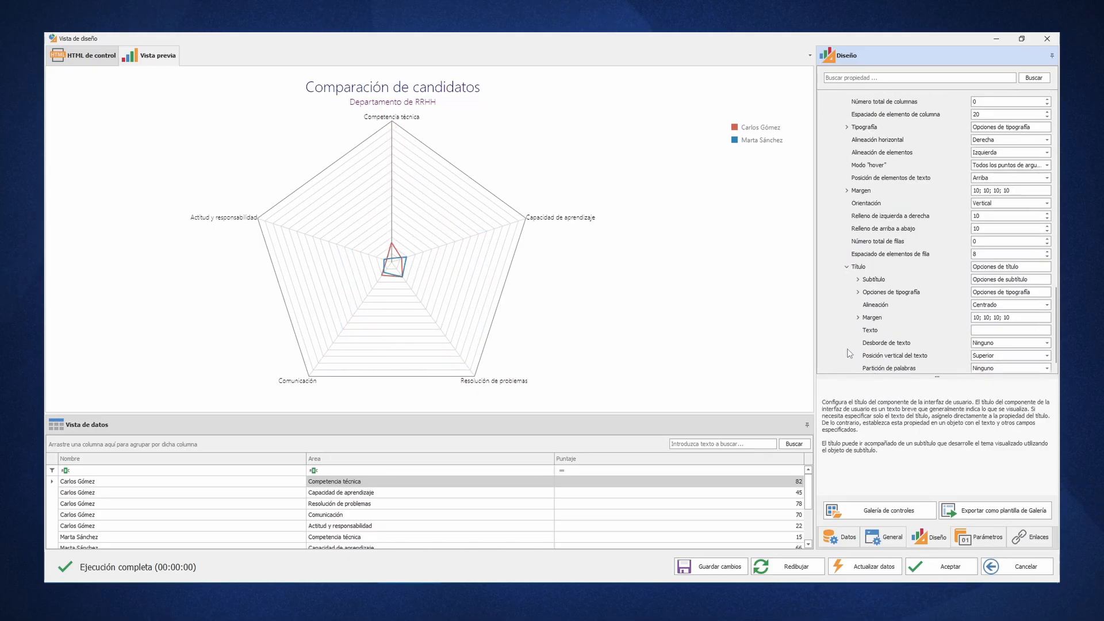
{"action": "left_click", "coordinate": [987, 330]}
{"action": "type", "text": "Candidatos seleccionados"}
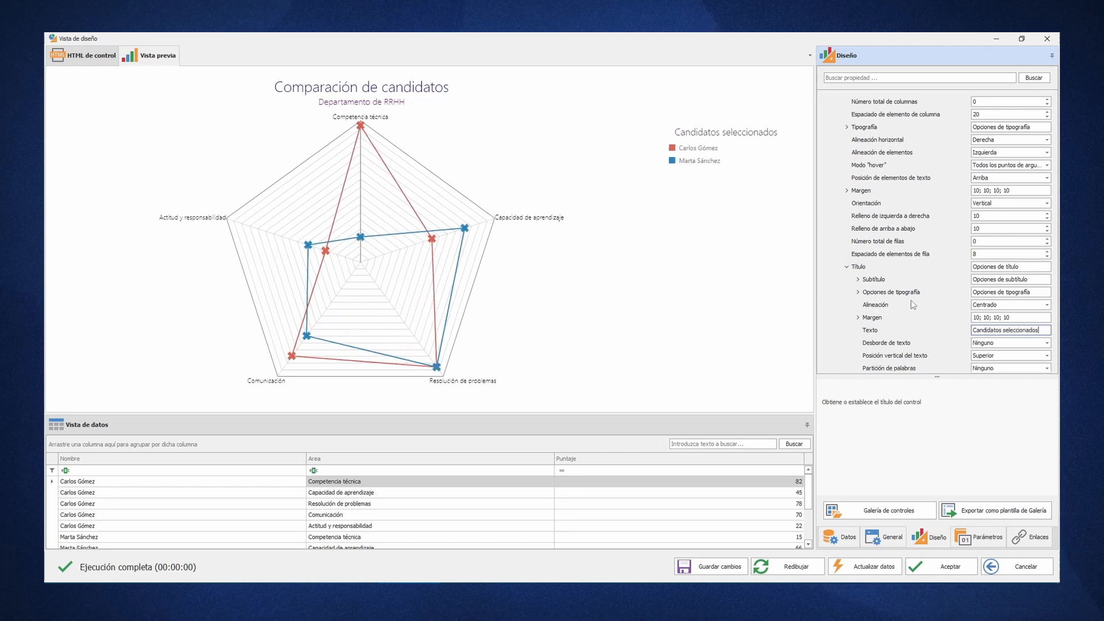
- Set the legend title's font colour to DarkBlue and collapse the legend's title options
{"action": "left_click", "coordinate": [856, 292]}
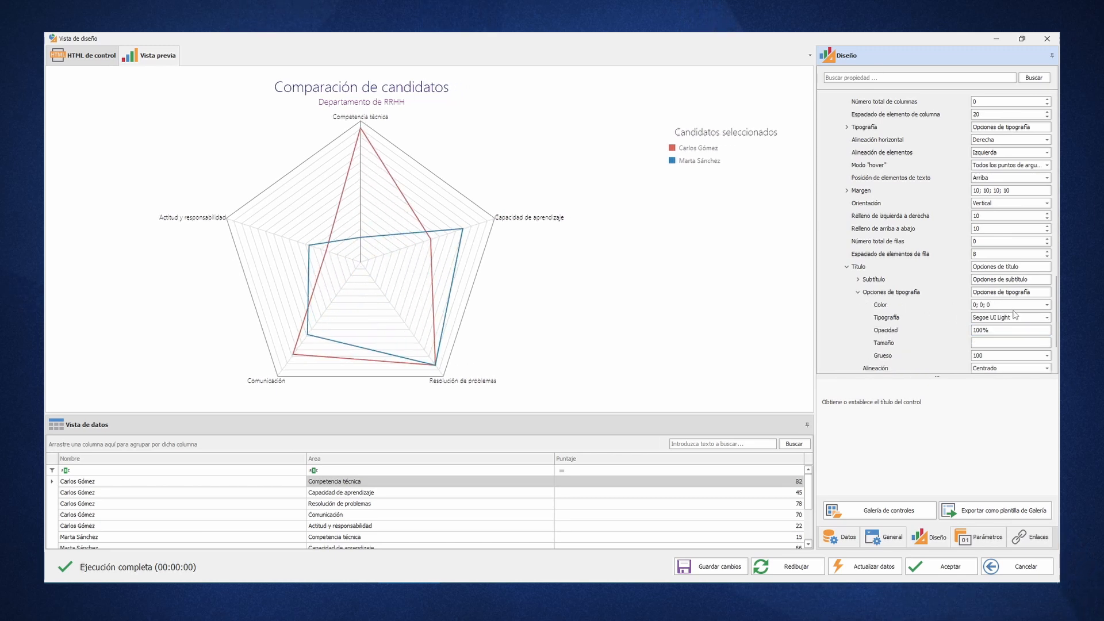
{"action": "left_click", "coordinate": [1047, 304]}
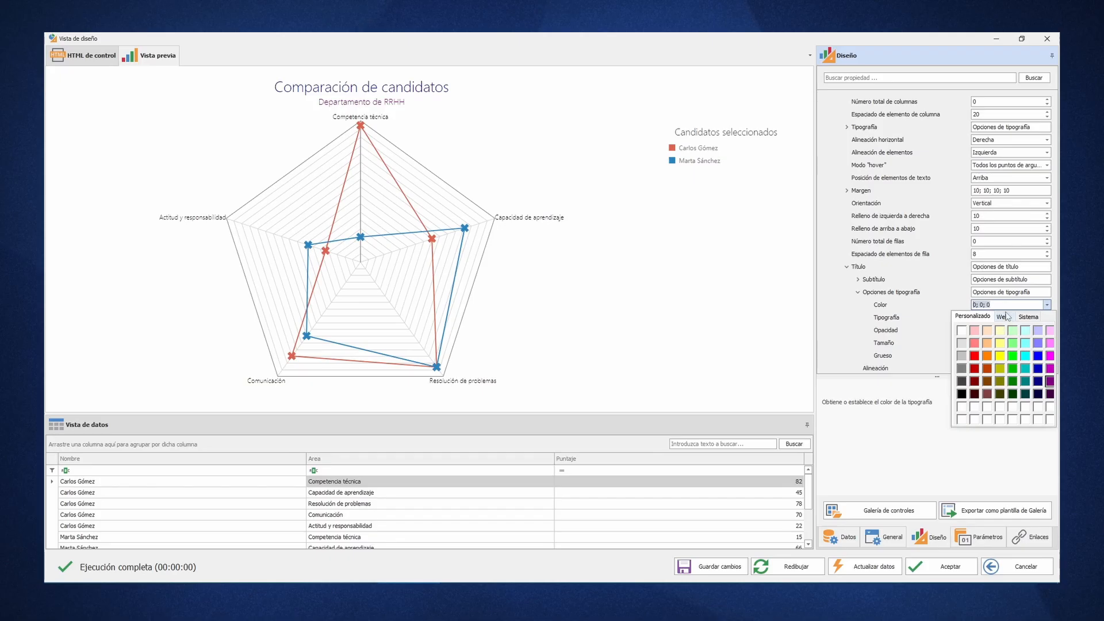
{"action": "left_click", "coordinate": [1003, 317]}
{"action": "left_click", "coordinate": [994, 335]}
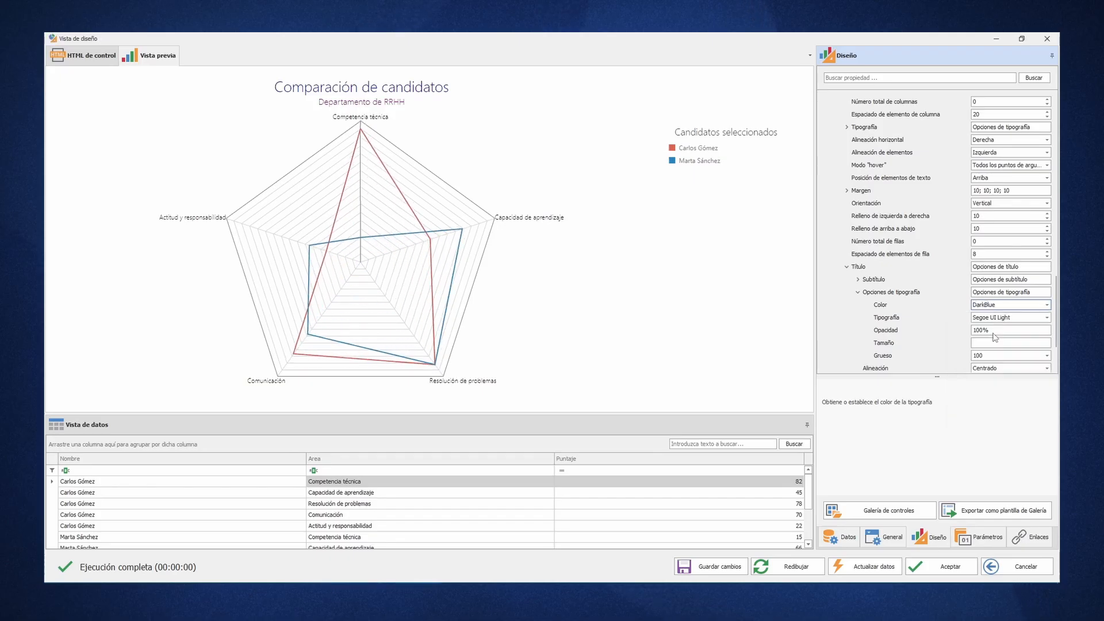
{"action": "left_click", "coordinate": [847, 268]}
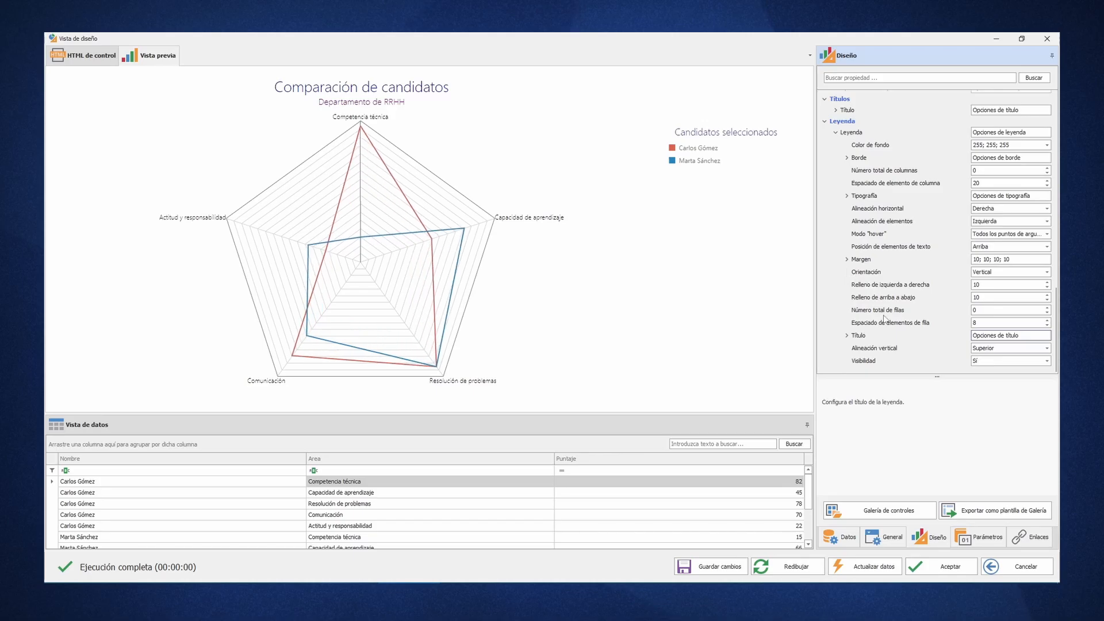
- Align the legend vertically to Inferior and horizontally to Centrado, and set its orientation to Horizontal
{"action": "double_click", "coordinate": [989, 348]}
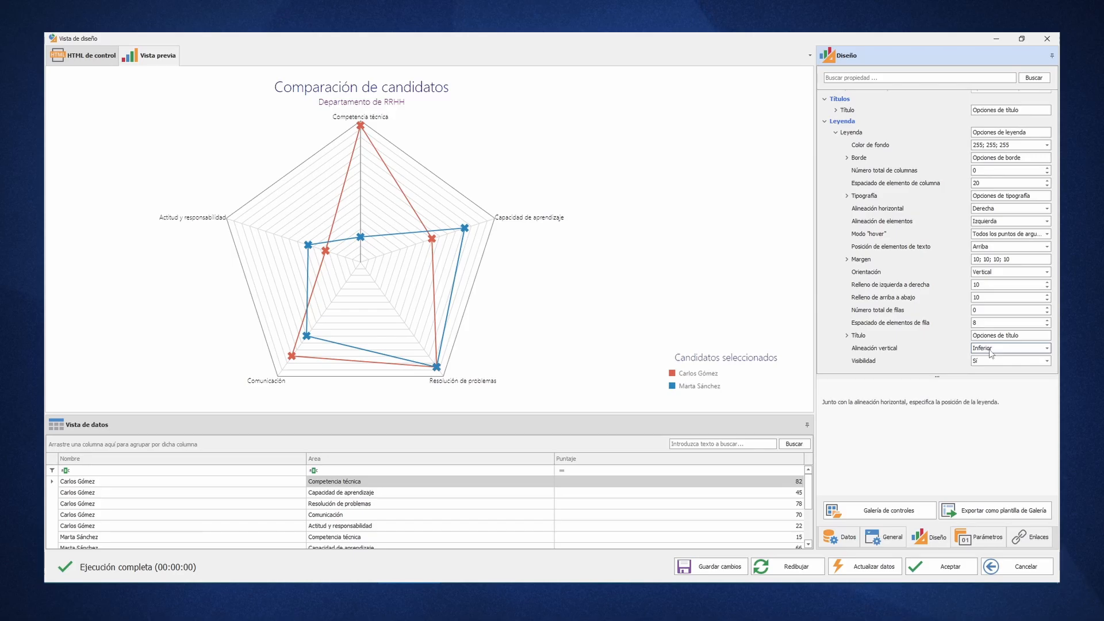
{"action": "left_click", "coordinate": [1046, 208]}
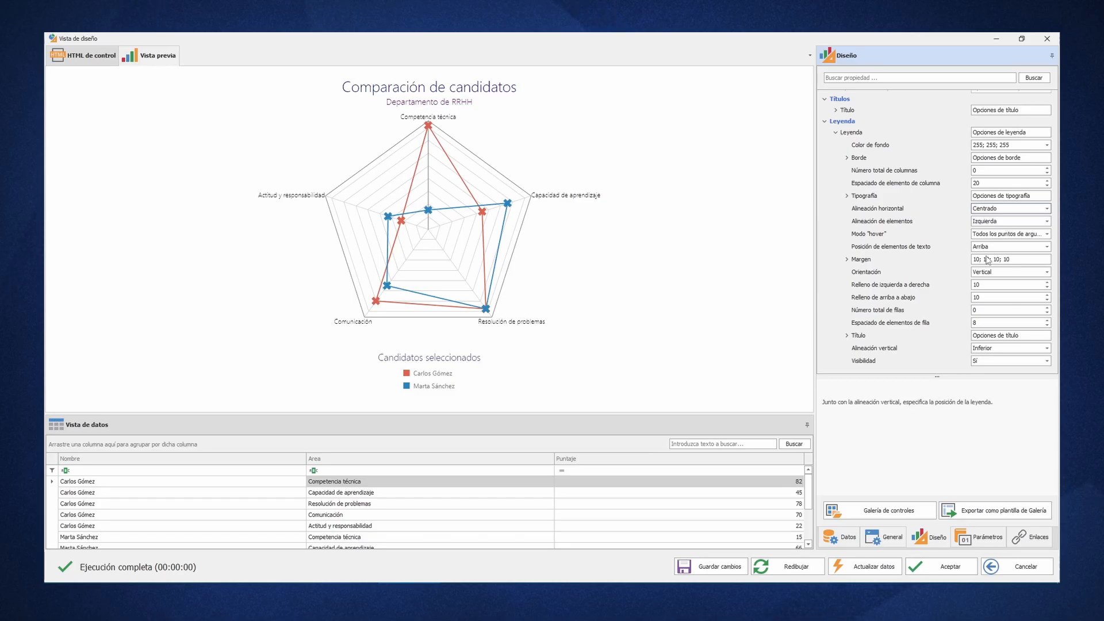
{"action": "double_click", "coordinate": [985, 274]}
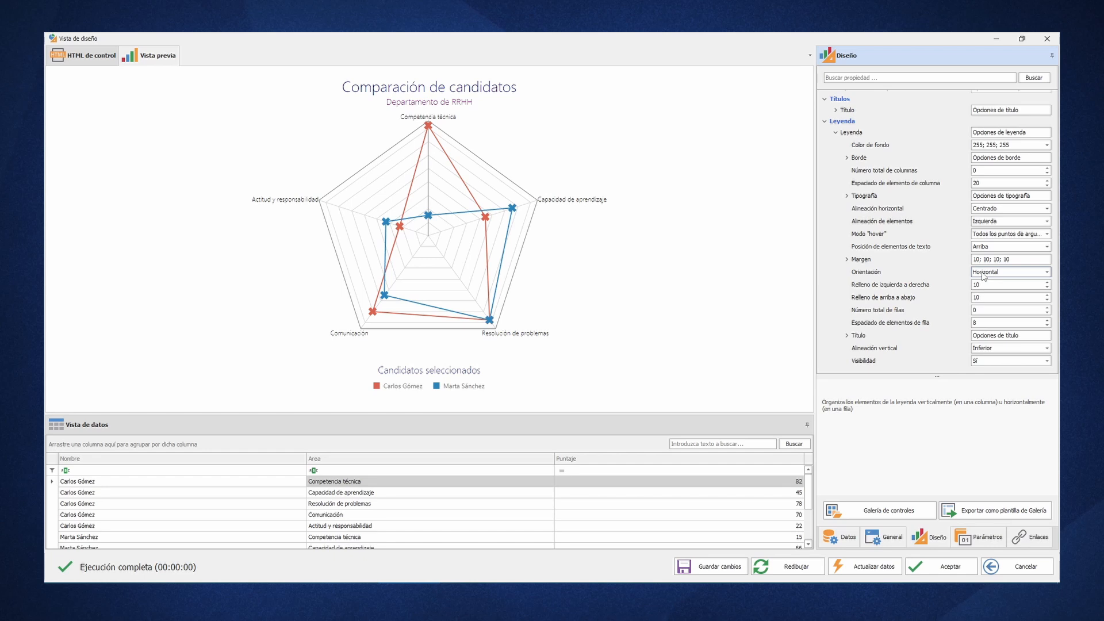
- Hide the legend, make it visible again and collapse the legend options
{"action": "double_click", "coordinate": [988, 364]}
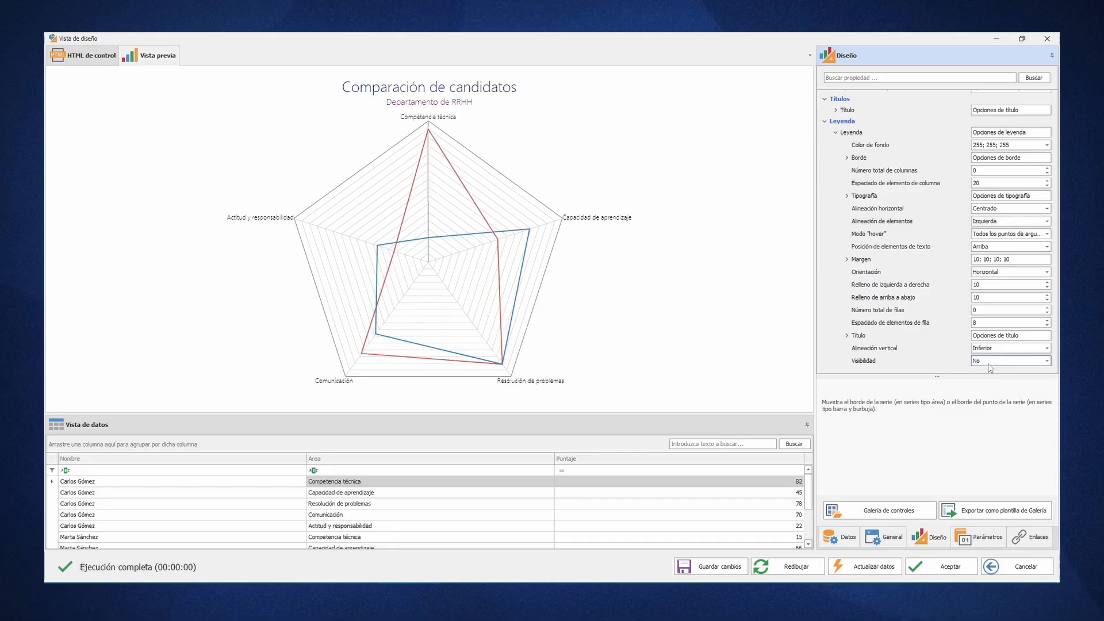
{"action": "double_click", "coordinate": [988, 364]}
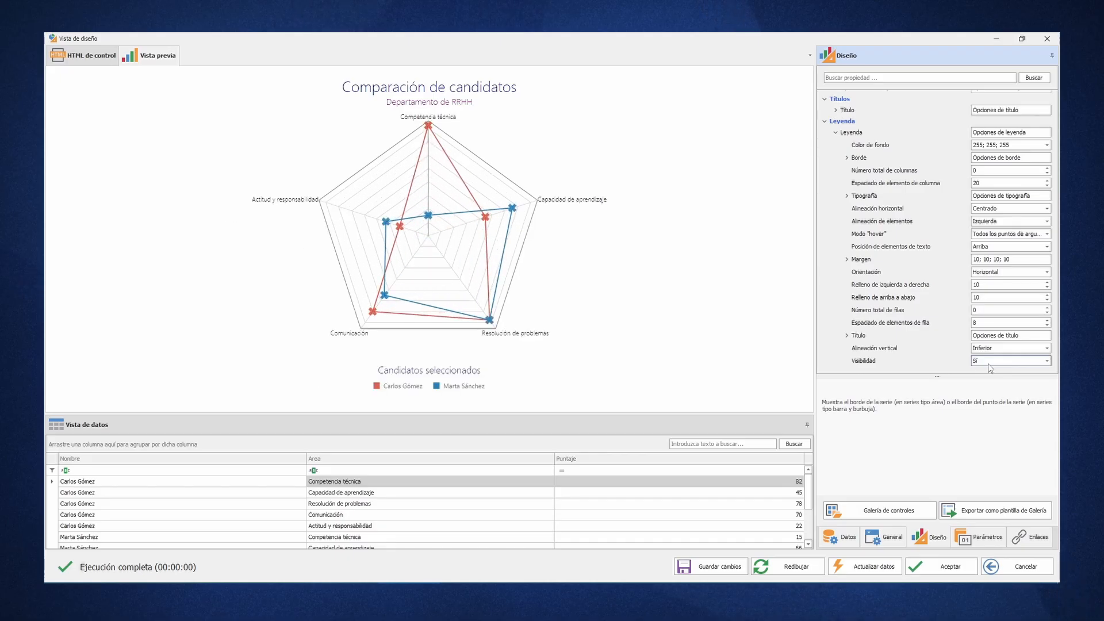
{"action": "left_click", "coordinate": [836, 134]}
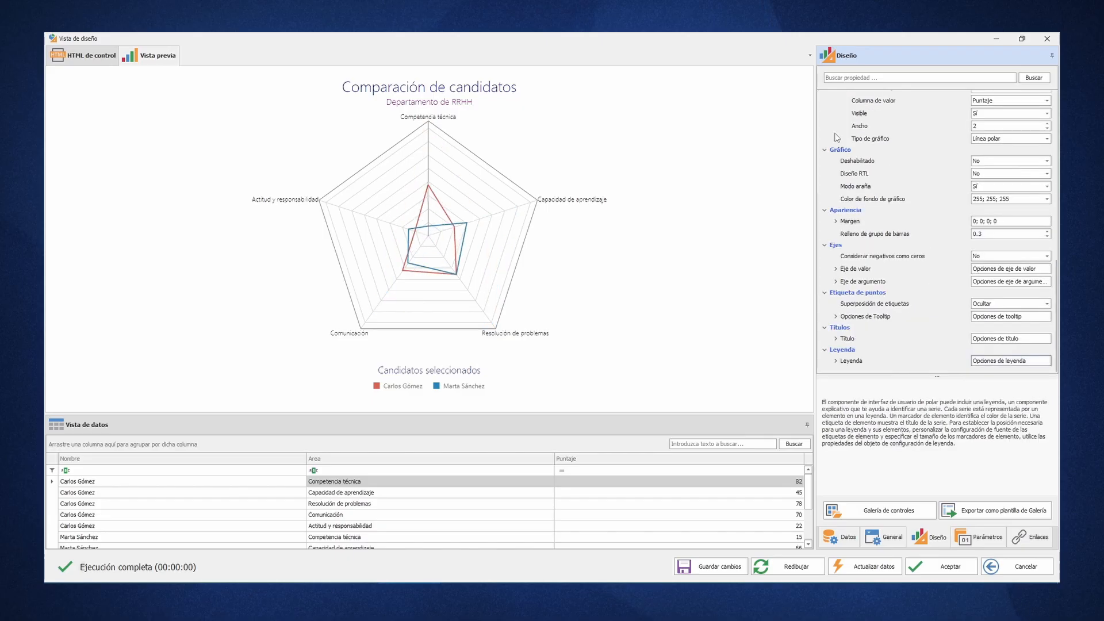
- Add a constant line to the value axis with the numeric value 50
{"action": "left_click", "coordinate": [837, 269]}
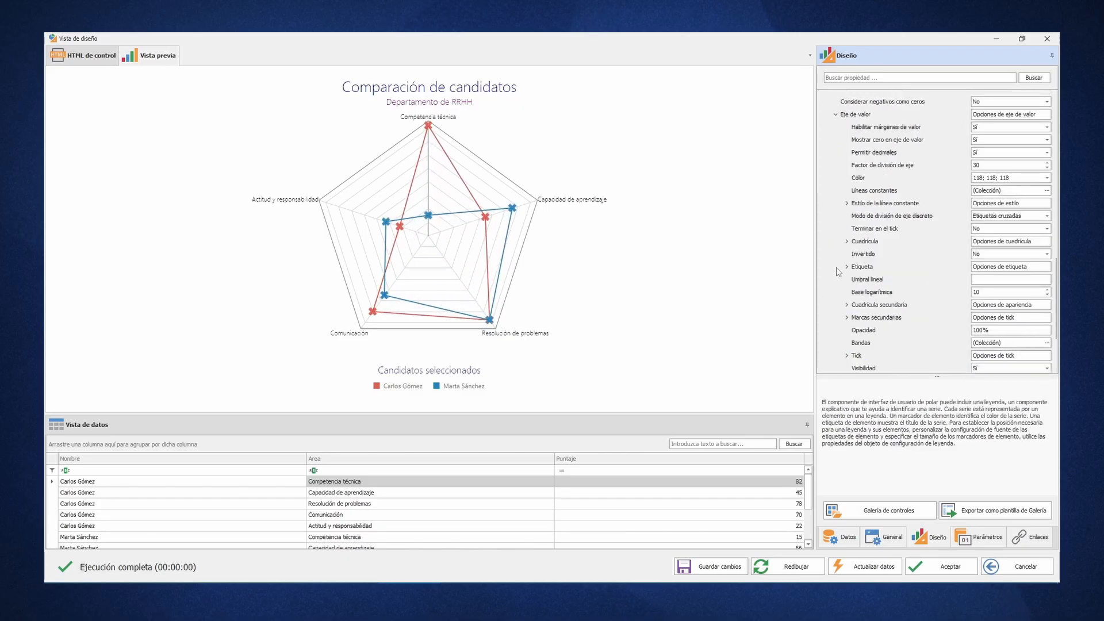
{"action": "left_click", "coordinate": [1047, 190]}
{"action": "left_click", "coordinate": [404, 453]}
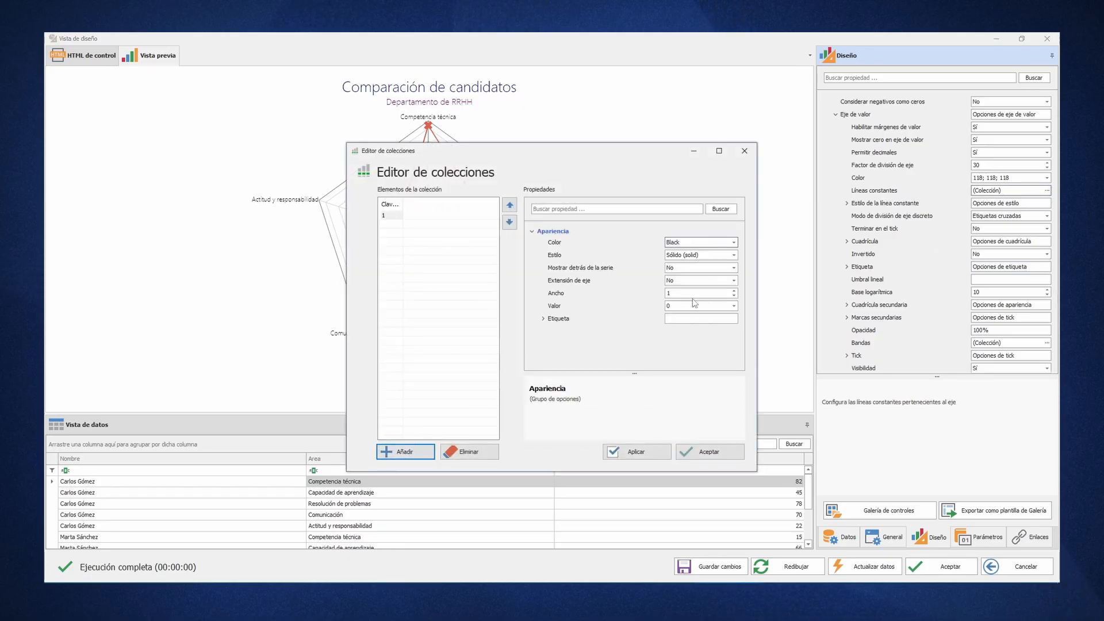
{"action": "left_click", "coordinate": [734, 306]}
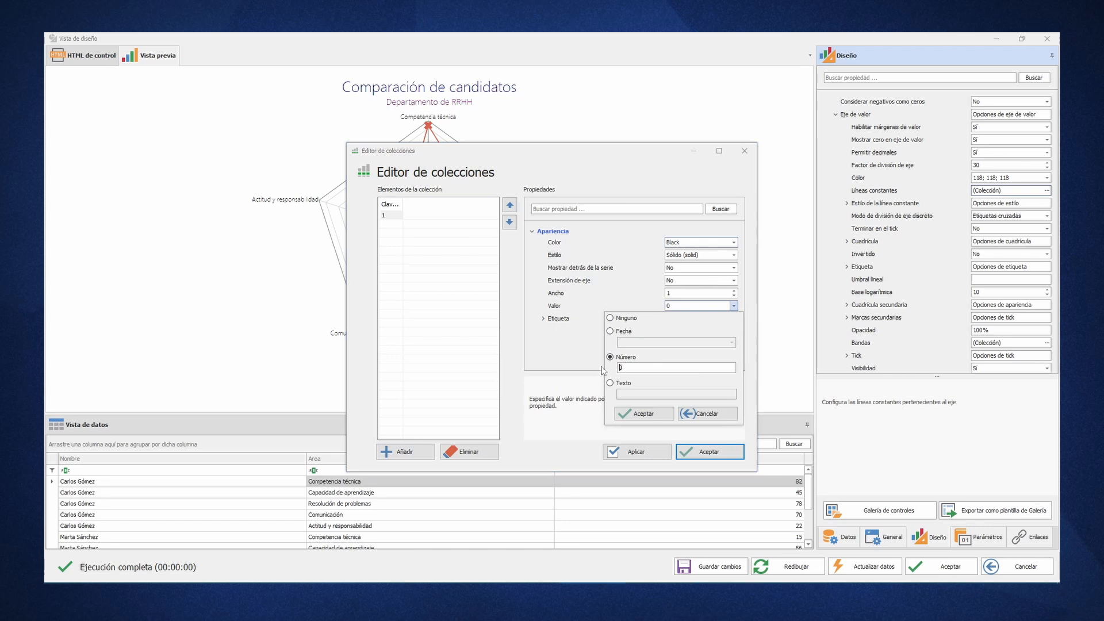
{"action": "type", "text": "50"}
{"action": "left_click", "coordinate": [643, 413]}
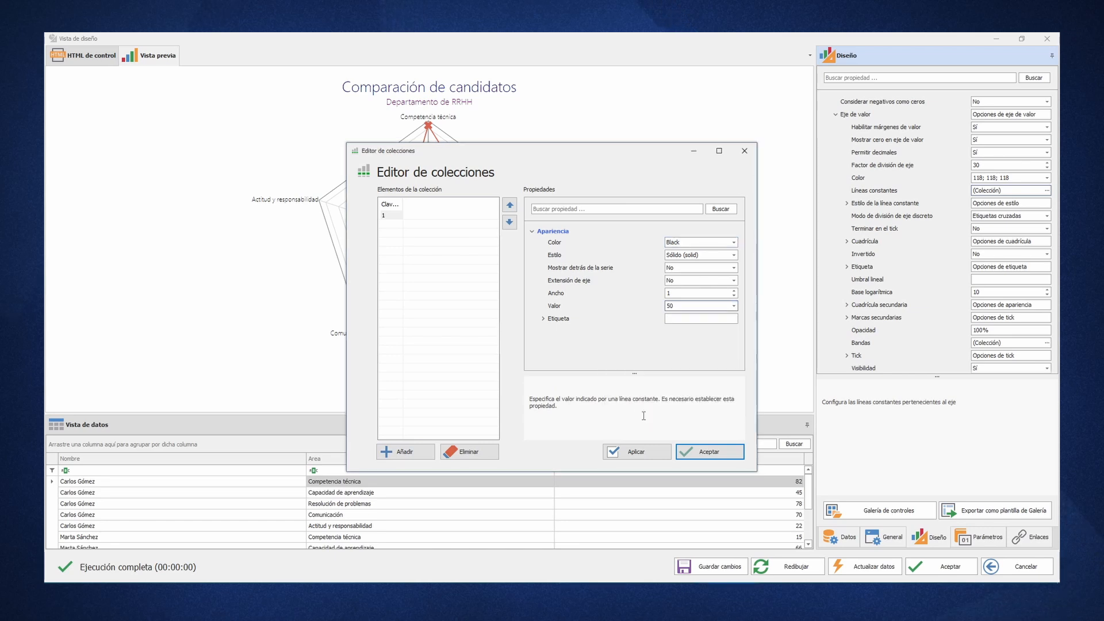
- Set the constant line's colour to the web colour MediumAquamarine
{"action": "left_click", "coordinate": [734, 242]}
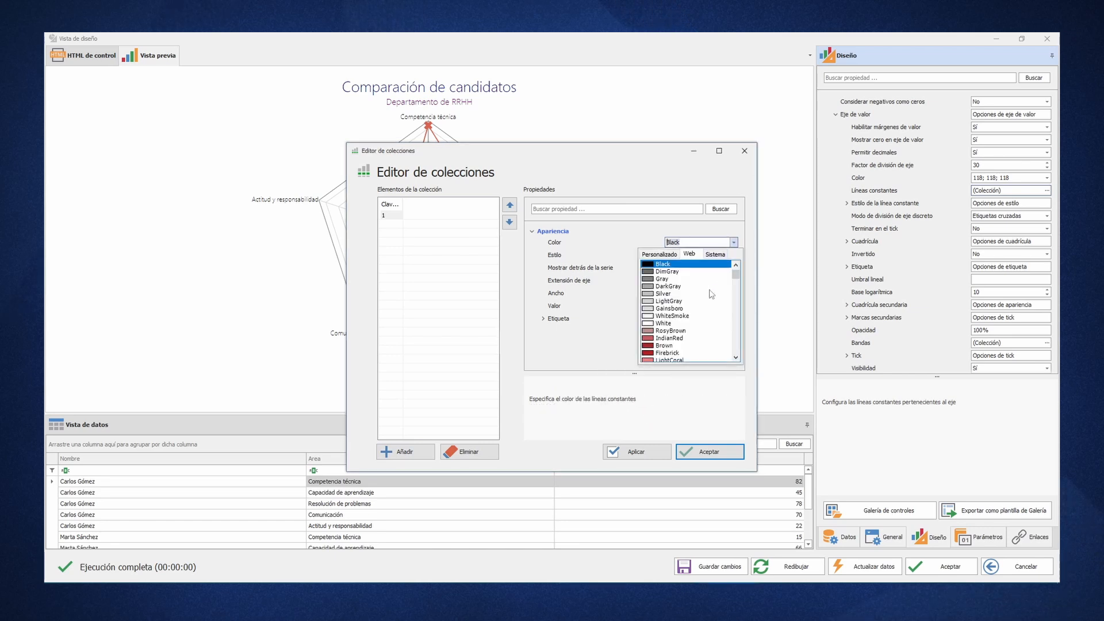
{"action": "left_click_drag", "start_coordinate": [736, 268], "coordinate": [736, 322]}
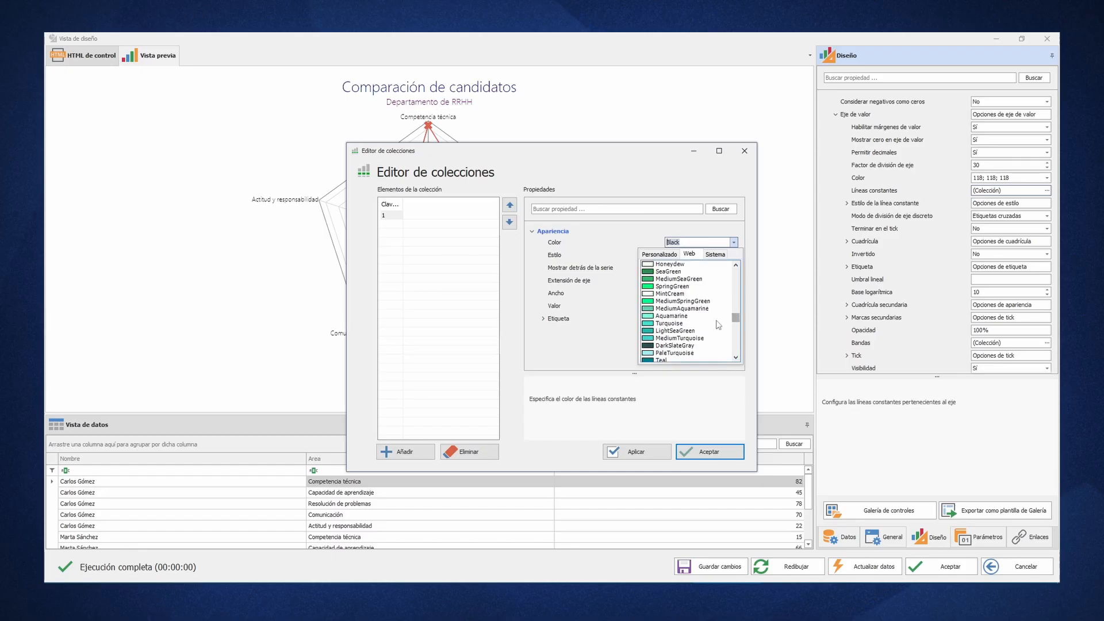
{"action": "left_click", "coordinate": [698, 313]}
- Give the constant line the label text "Aprobado" with the green font colour 0; 192; 0
{"action": "left_click", "coordinate": [542, 319]}
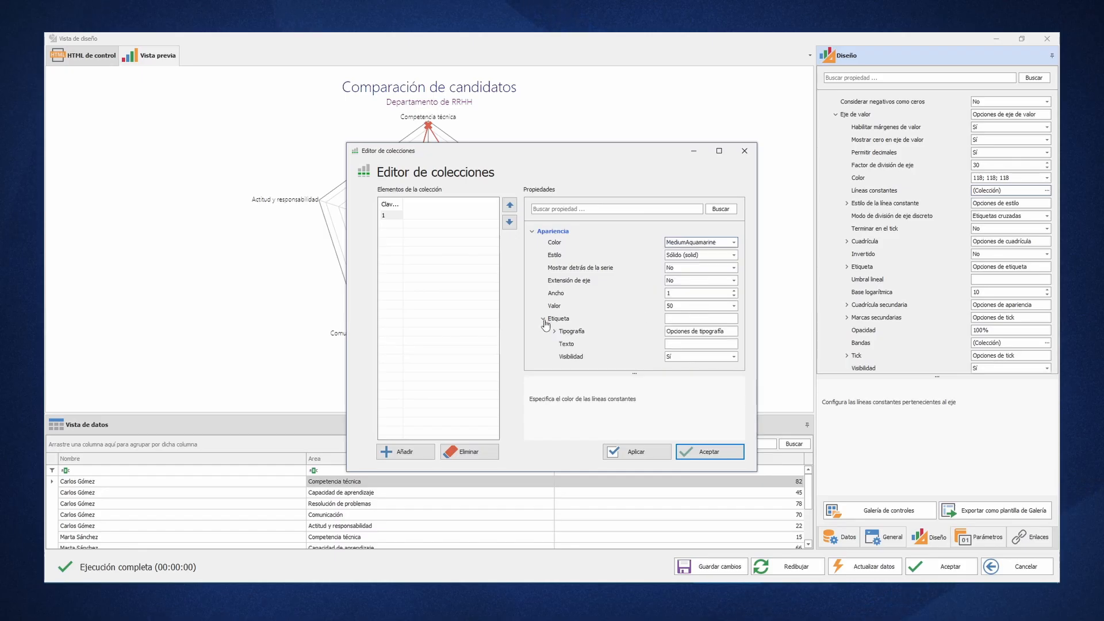
{"action": "left_click", "coordinate": [677, 344]}
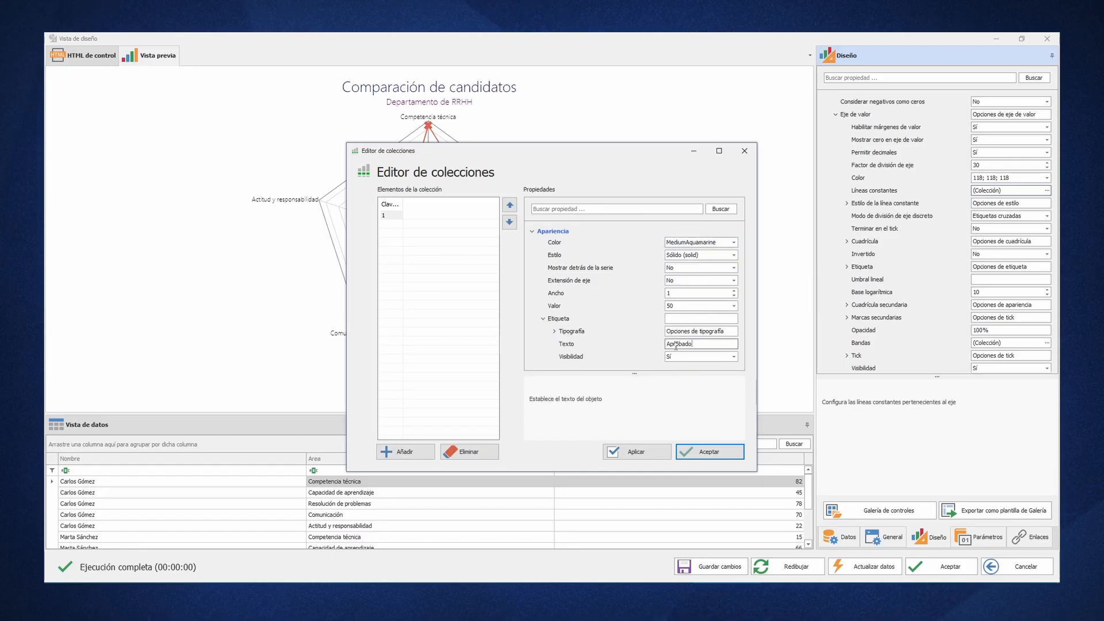
{"action": "left_click", "coordinate": [554, 331]}
{"action": "left_click", "coordinate": [733, 321]}
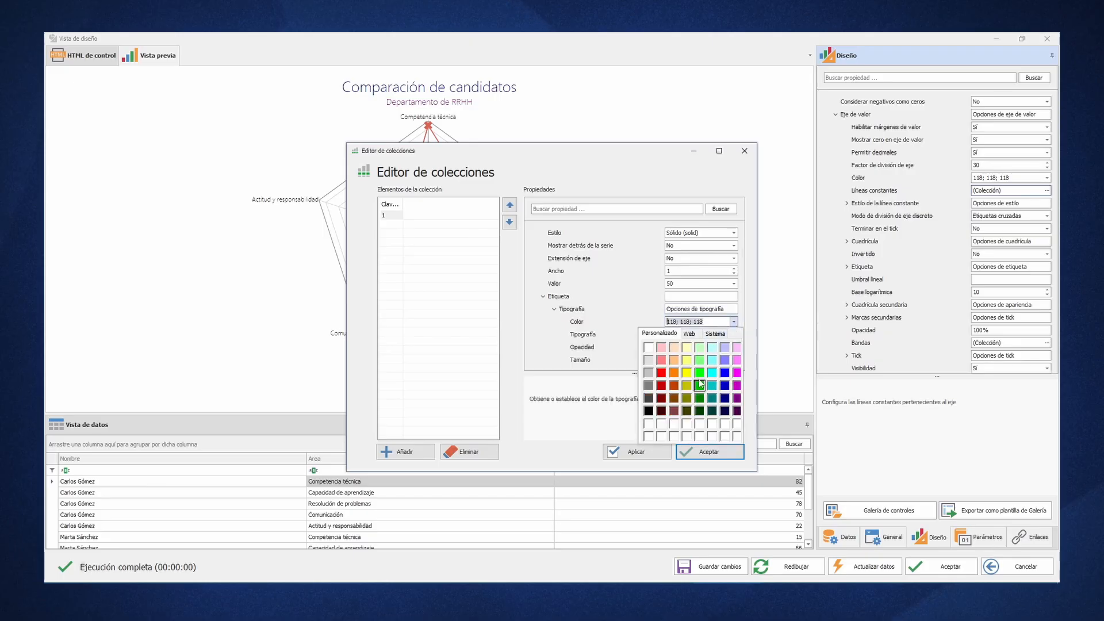
{"action": "left_click", "coordinate": [702, 392]}
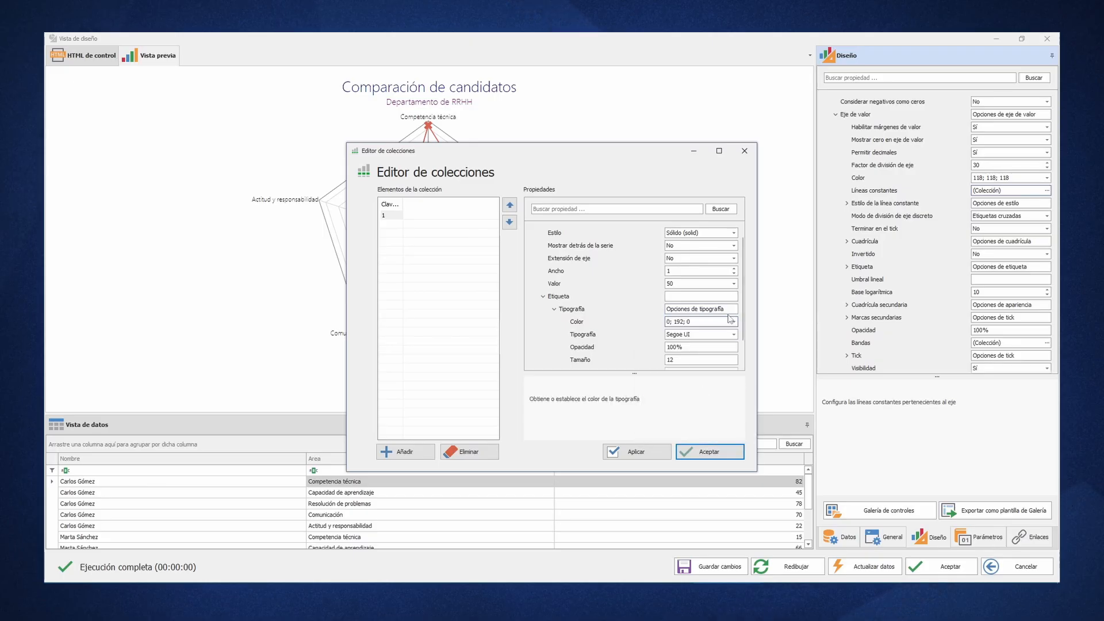
- Set the constant line's width to 2 and its style to Puntos (dot), and accept the collection
{"action": "left_click", "coordinate": [733, 268]}
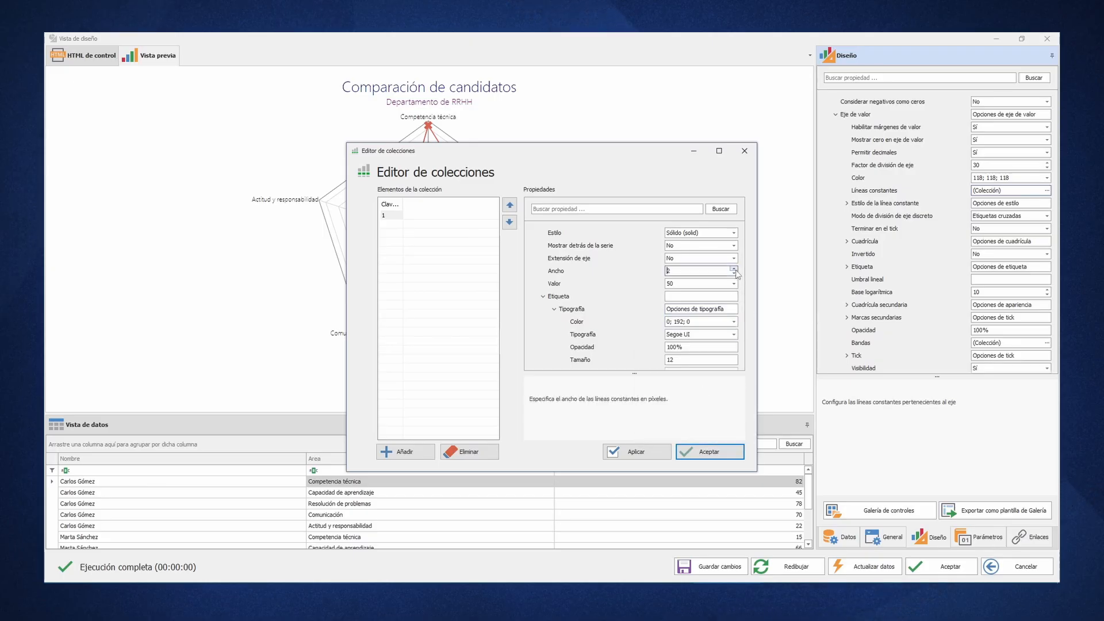
{"action": "left_click", "coordinate": [719, 233]}
{"action": "left_click", "coordinate": [697, 256]}
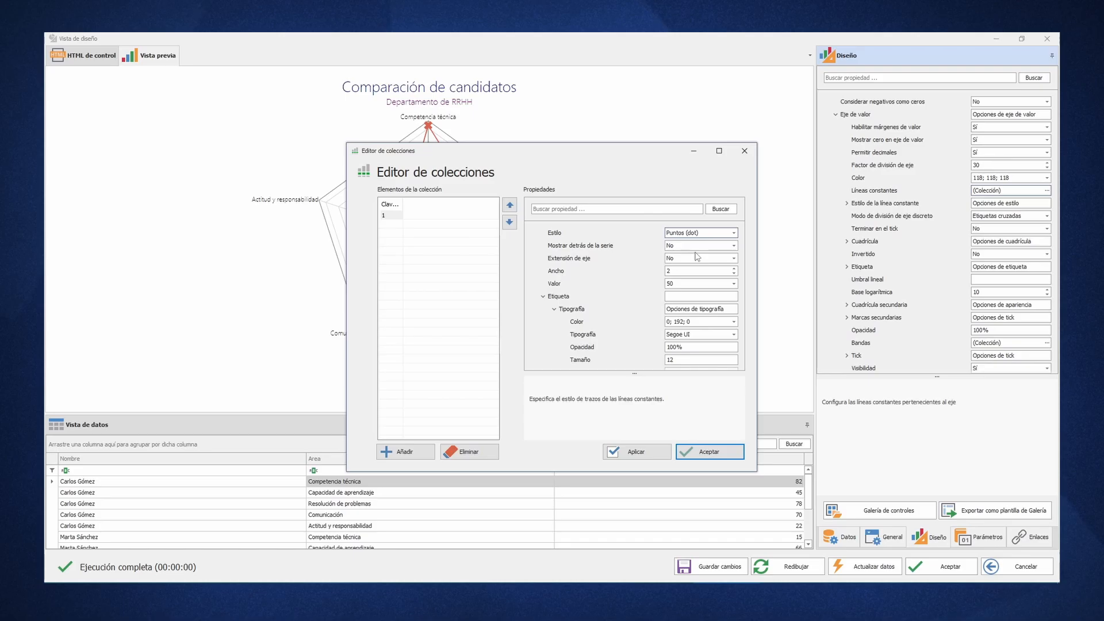
{"action": "left_click", "coordinate": [709, 451]}
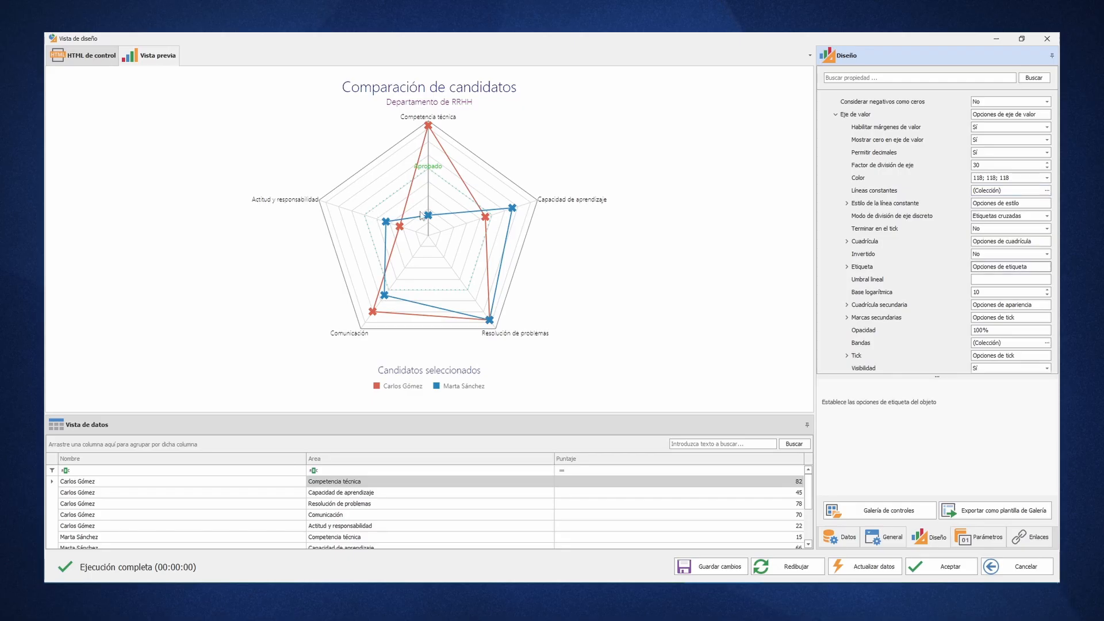
- Make the value axis labels visible on the chart
{"action": "left_click", "coordinate": [846, 267]}
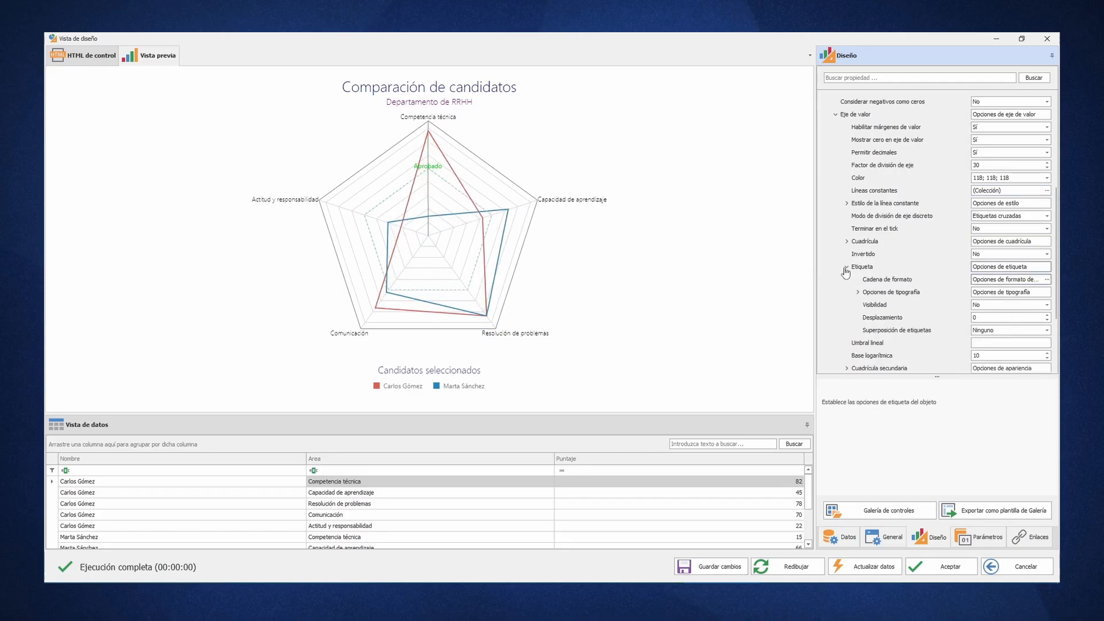
{"action": "left_click", "coordinate": [979, 308]}
{"action": "double_click", "coordinate": [978, 306]}
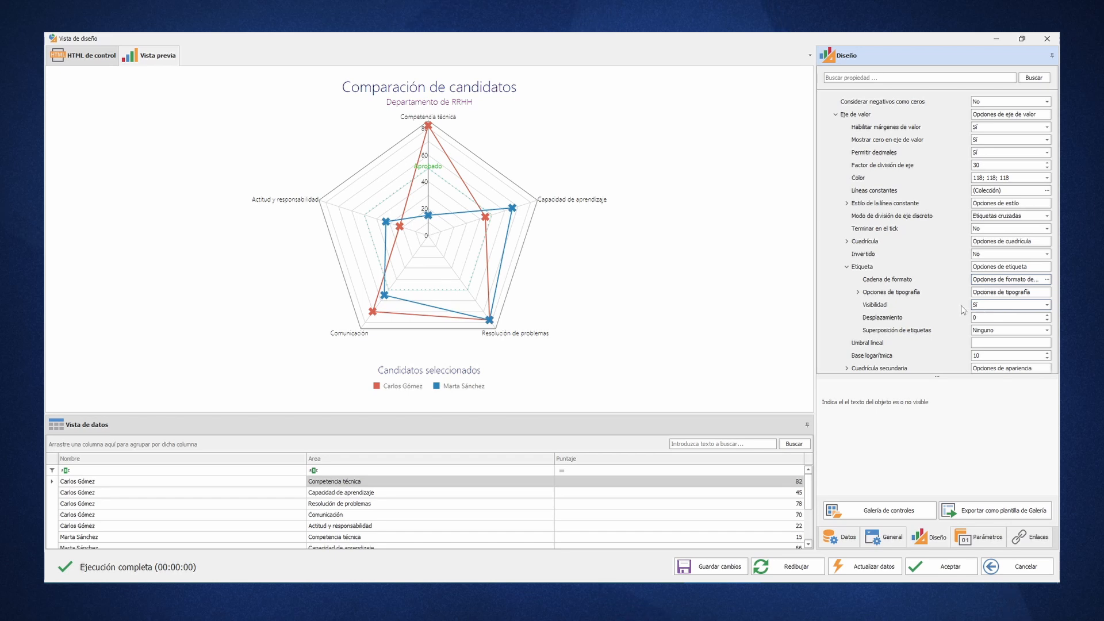
- Set the value axis labels' format string to {0}/10 under Función personalizada and collapse the value axis options
{"action": "left_click", "coordinate": [1047, 279]}
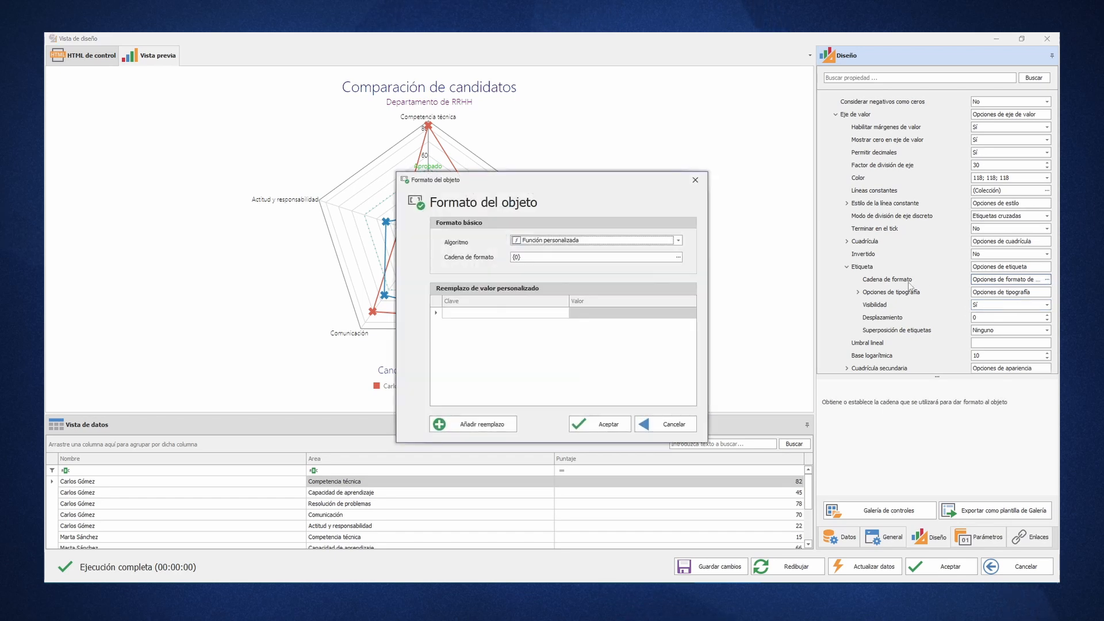
{"action": "left_click", "coordinate": [668, 244]}
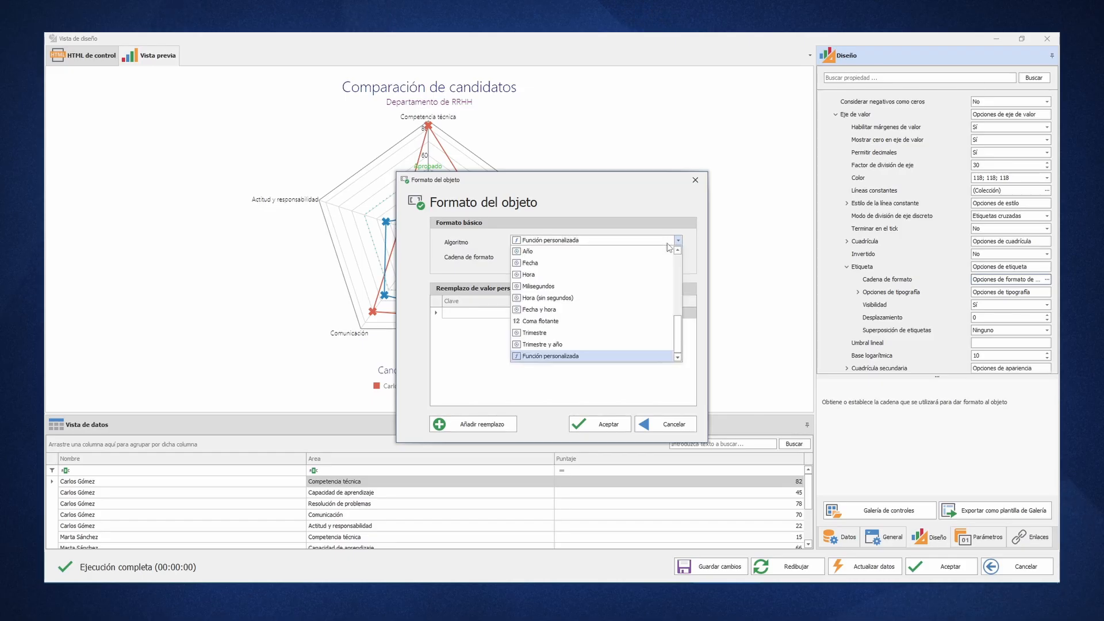
{"action": "left_click", "coordinate": [668, 244]}
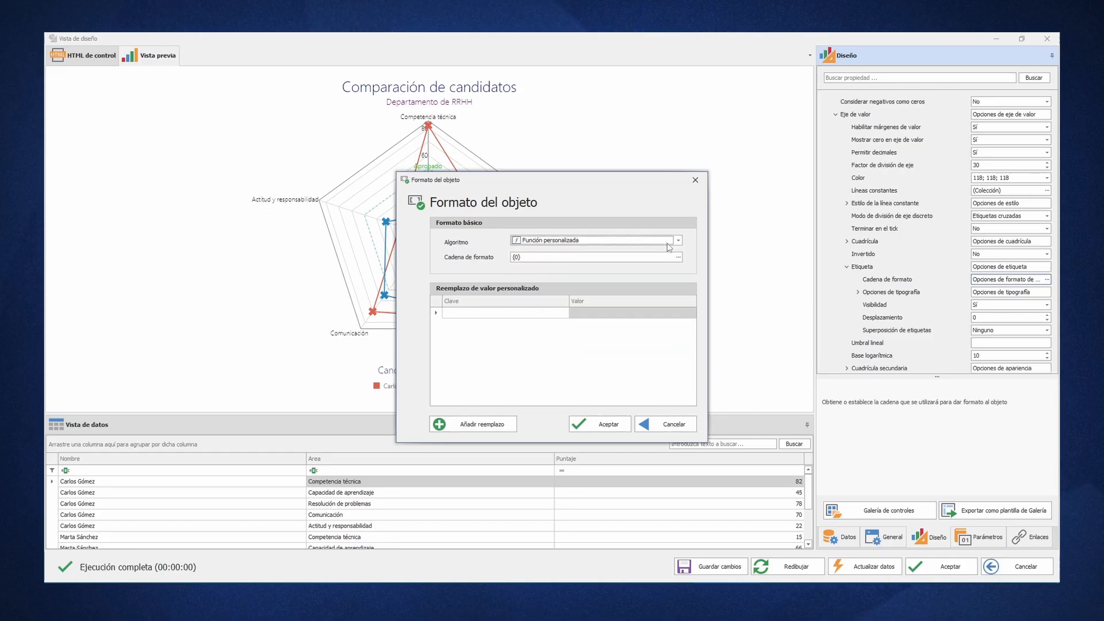
{"action": "left_click", "coordinate": [639, 255]}
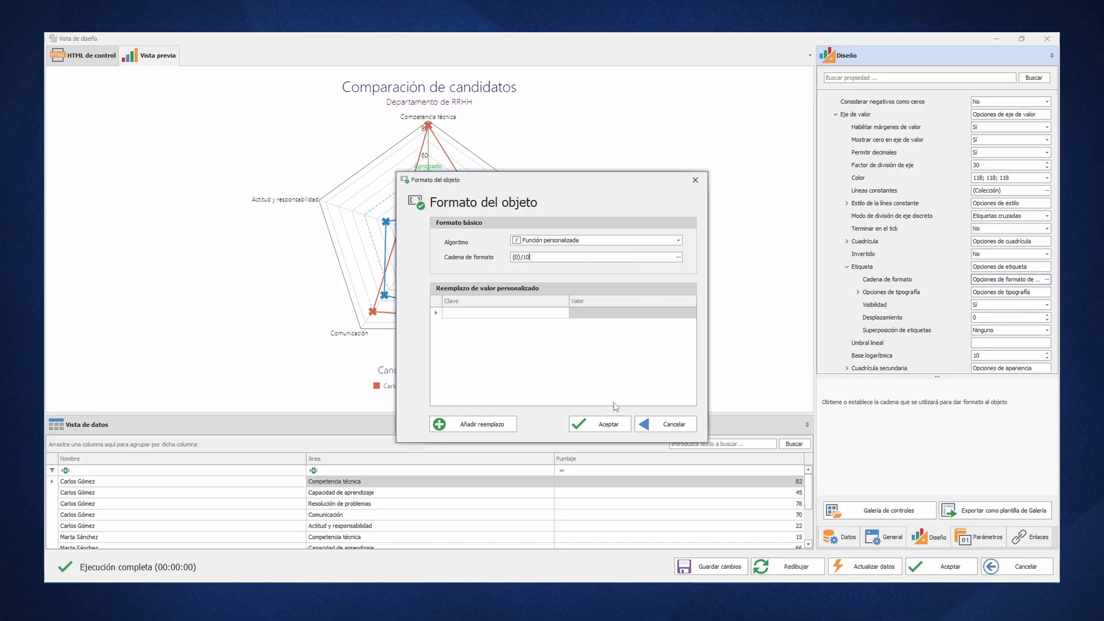
{"action": "left_click", "coordinate": [601, 425]}
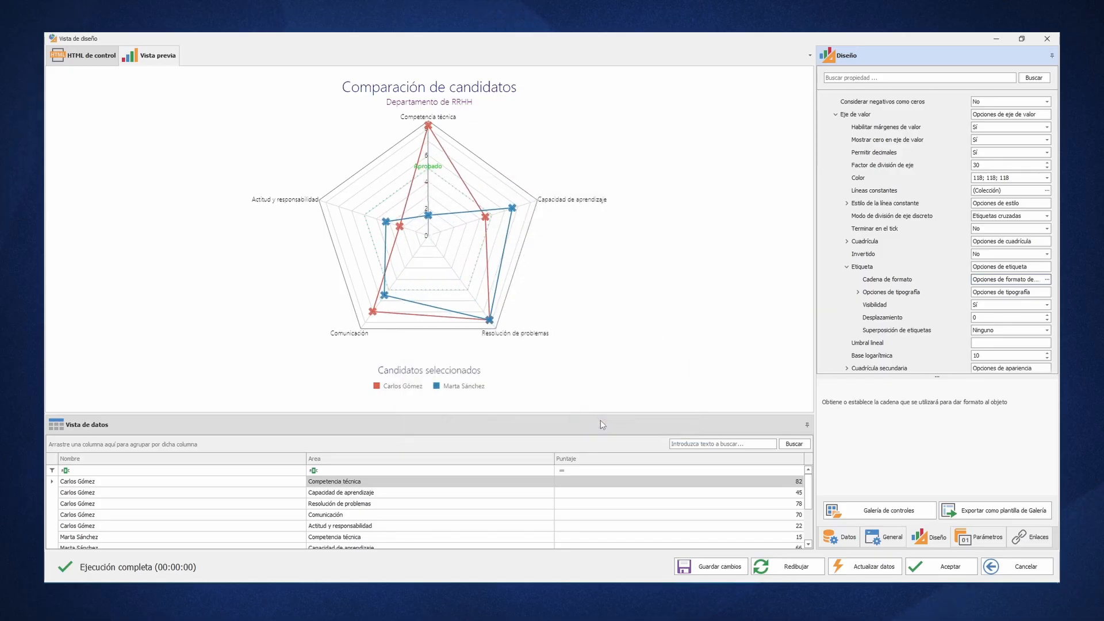
{"action": "left_click", "coordinate": [836, 115]}
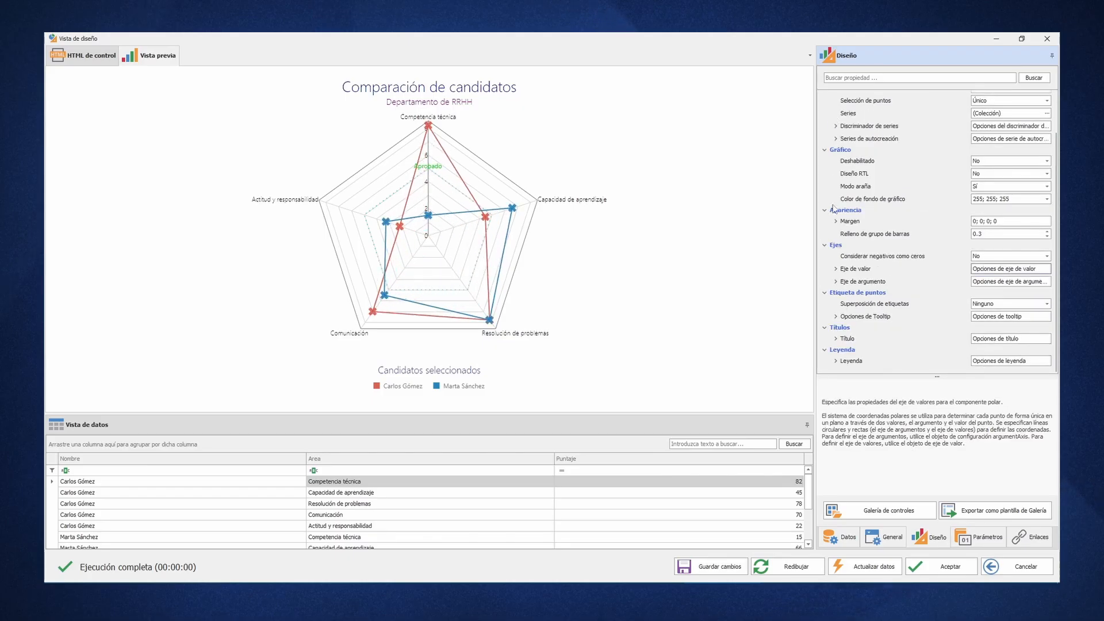
- Set the font colour of the argument axis labels to DarkSlateBlue
{"action": "left_click", "coordinate": [836, 281]}
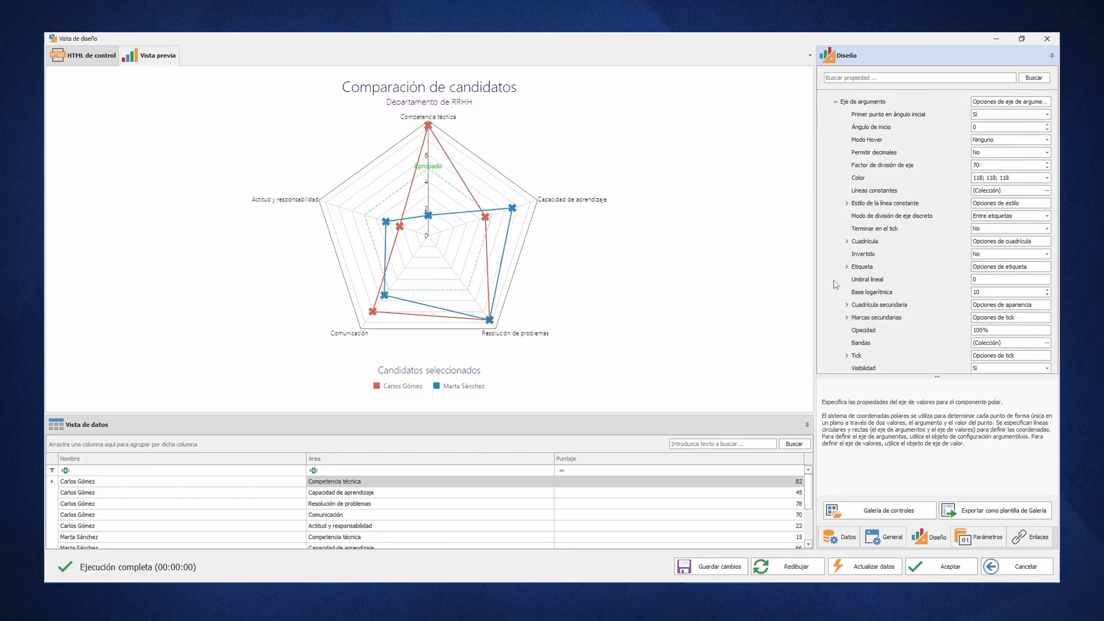
{"action": "left_click", "coordinate": [846, 266]}
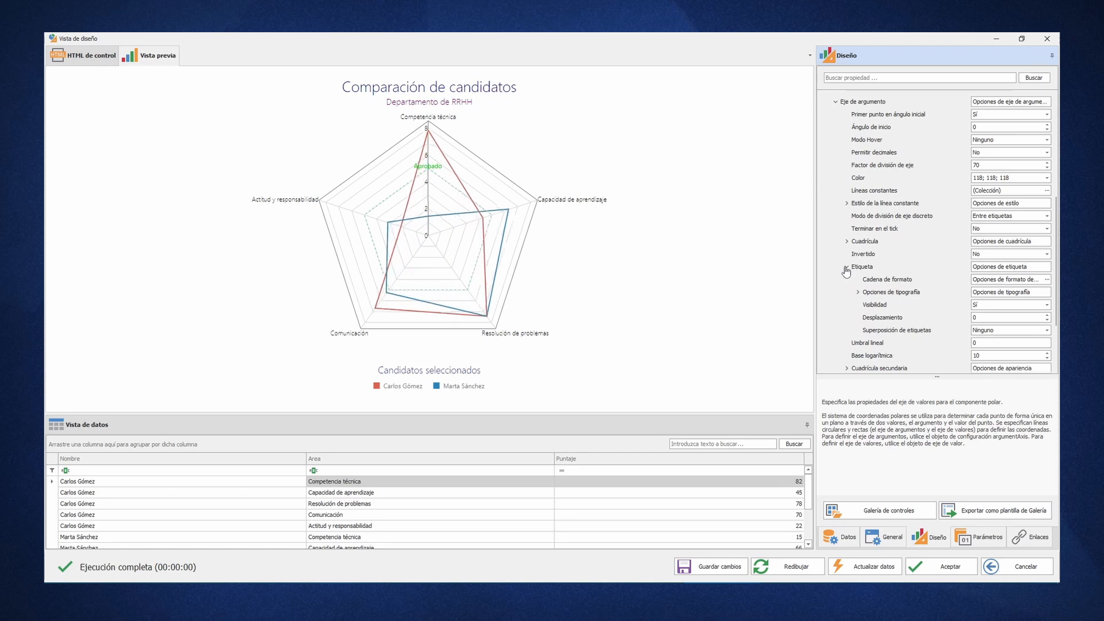
{"action": "left_click", "coordinate": [858, 292]}
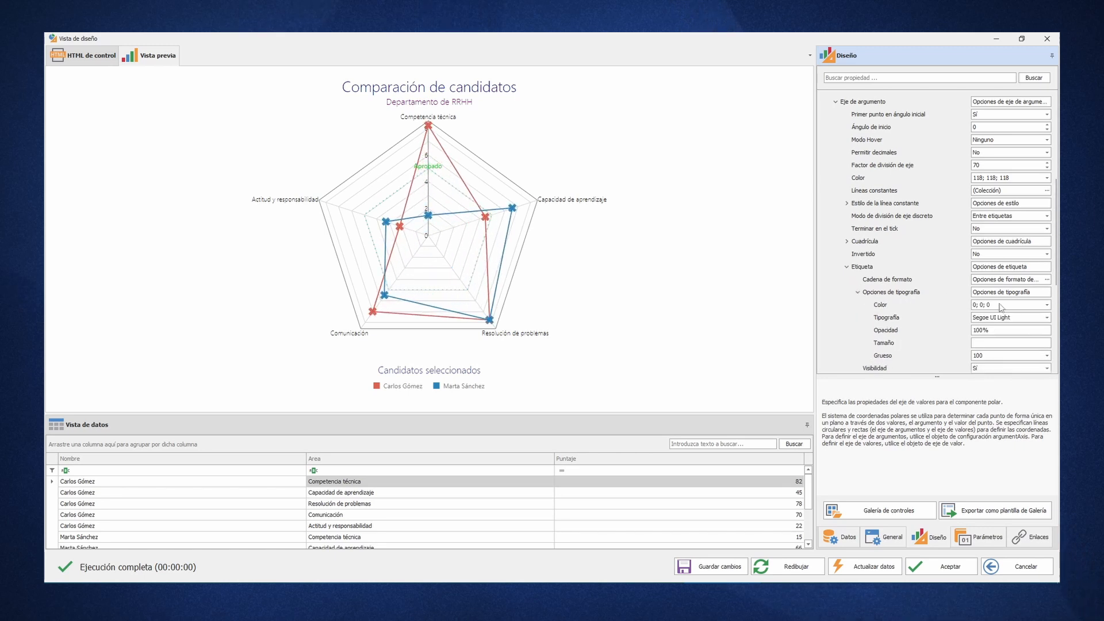
{"action": "left_click", "coordinate": [1046, 305]}
{"action": "left_click", "coordinate": [1007, 318]}
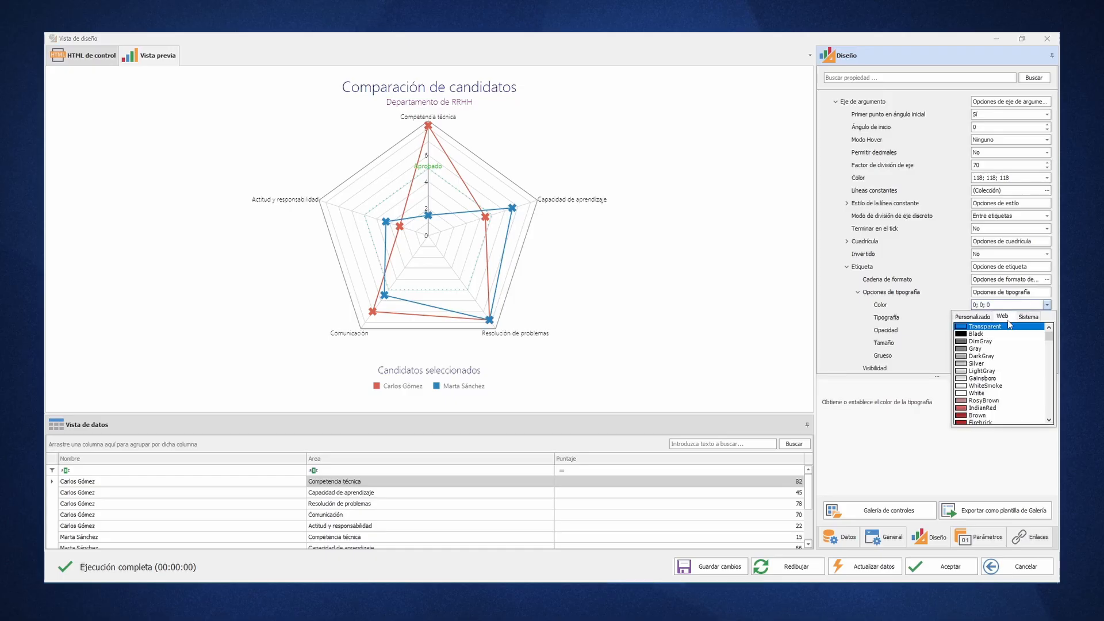
{"action": "left_click_drag", "start_coordinate": [1049, 335], "coordinate": [1056, 405]}
{"action": "left_click", "coordinate": [1025, 402]}
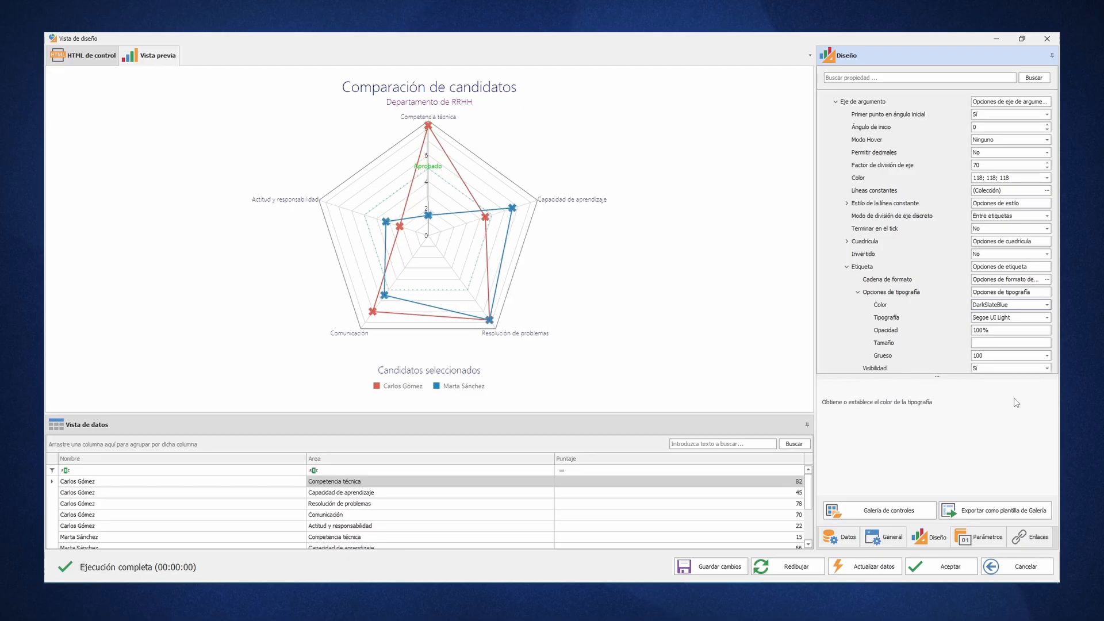
- Set the argument axis labels' font size to 16 and weight to 800, and collapse the argument axis options
{"action": "left_click", "coordinate": [1001, 345]}
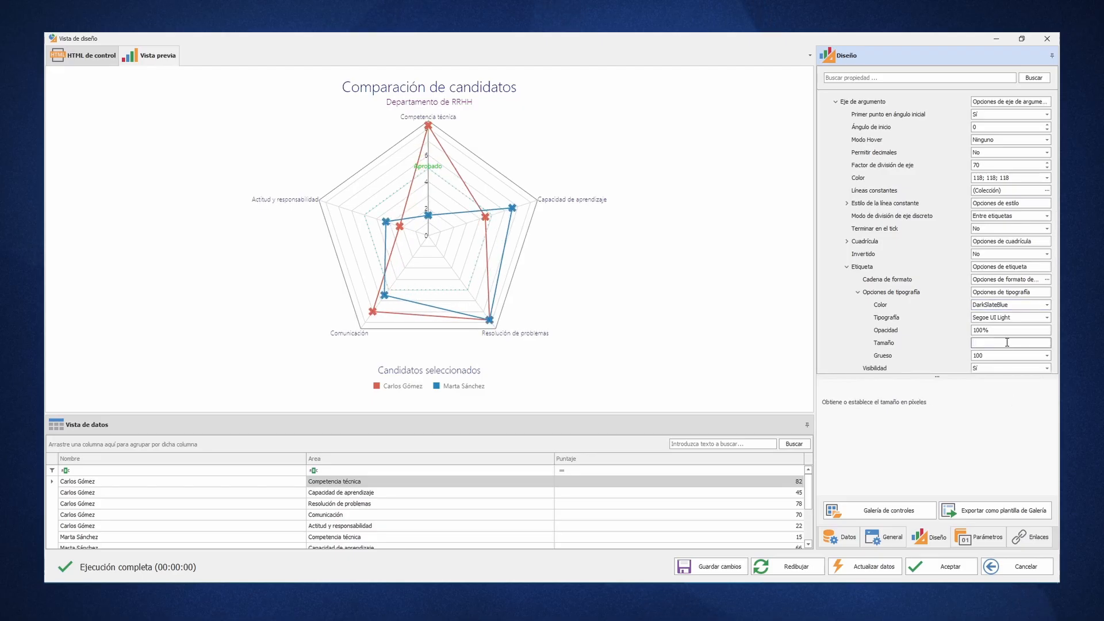
{"action": "type", "text": "16"}
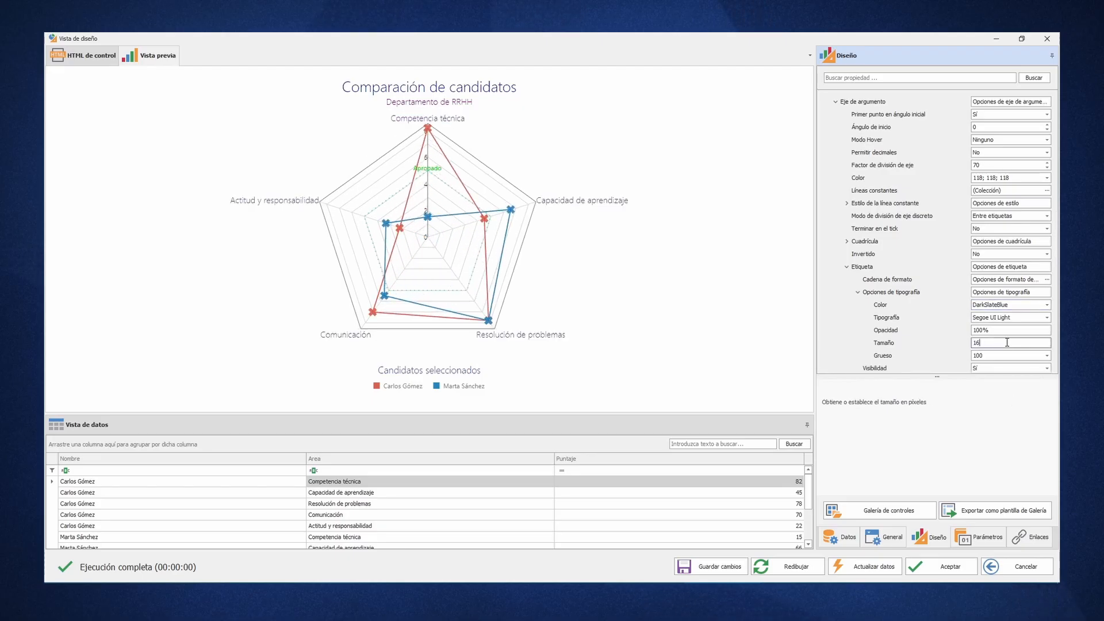
{"action": "left_click", "coordinate": [1047, 356]}
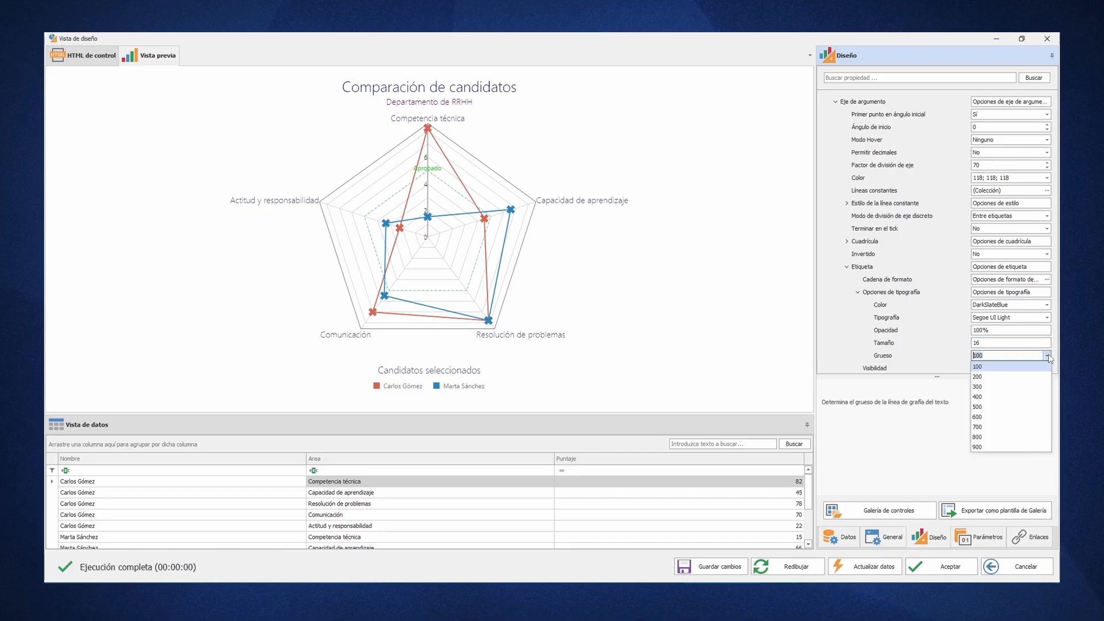
{"action": "left_click", "coordinate": [993, 437]}
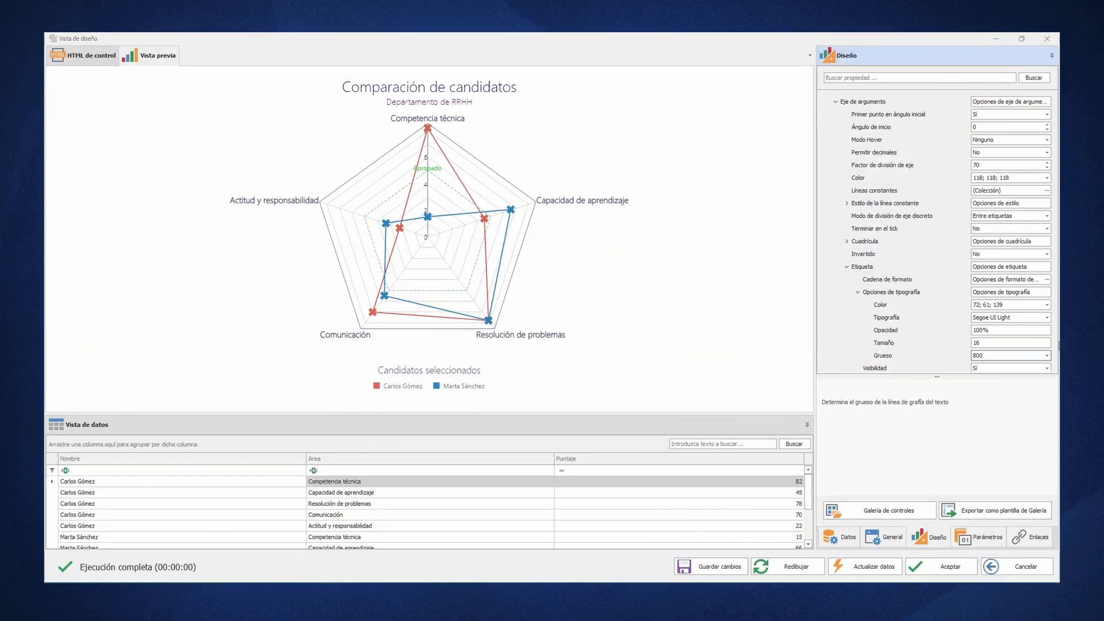
{"action": "left_click", "coordinate": [836, 102]}
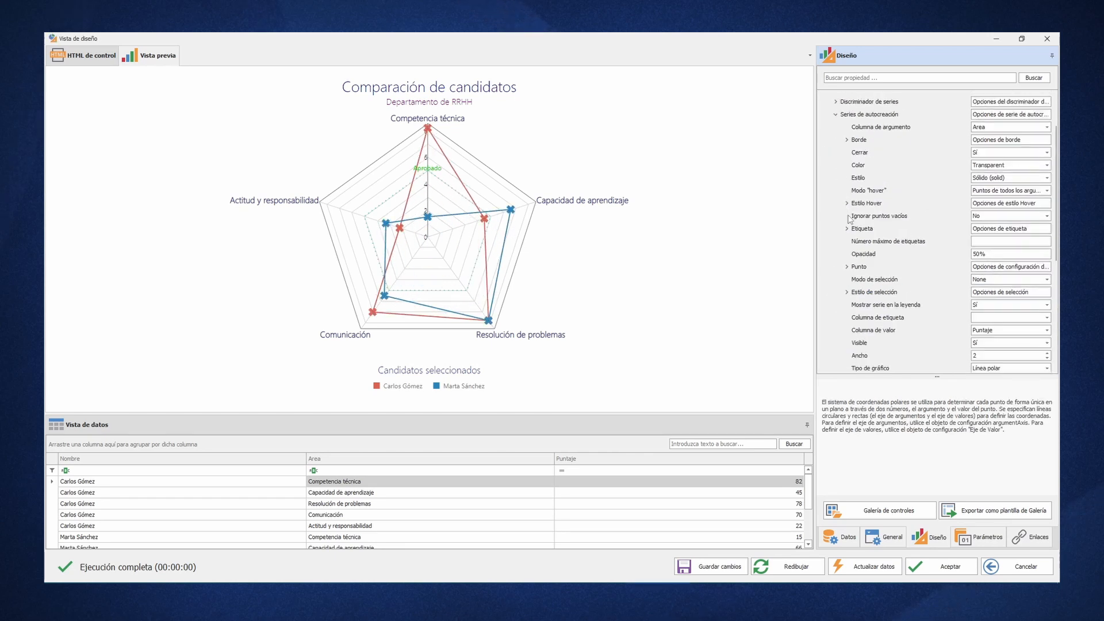
- Show the auto-created series' point labels and make their connectors visible with a width of 5
{"action": "left_click", "coordinate": [847, 229]}
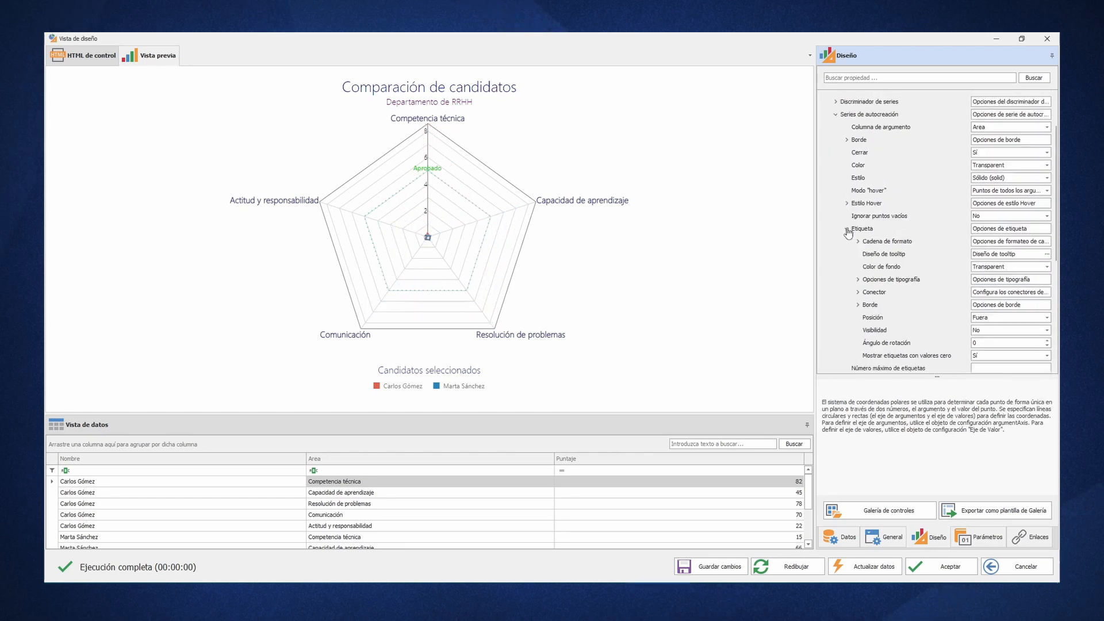
{"action": "double_click", "coordinate": [988, 333]}
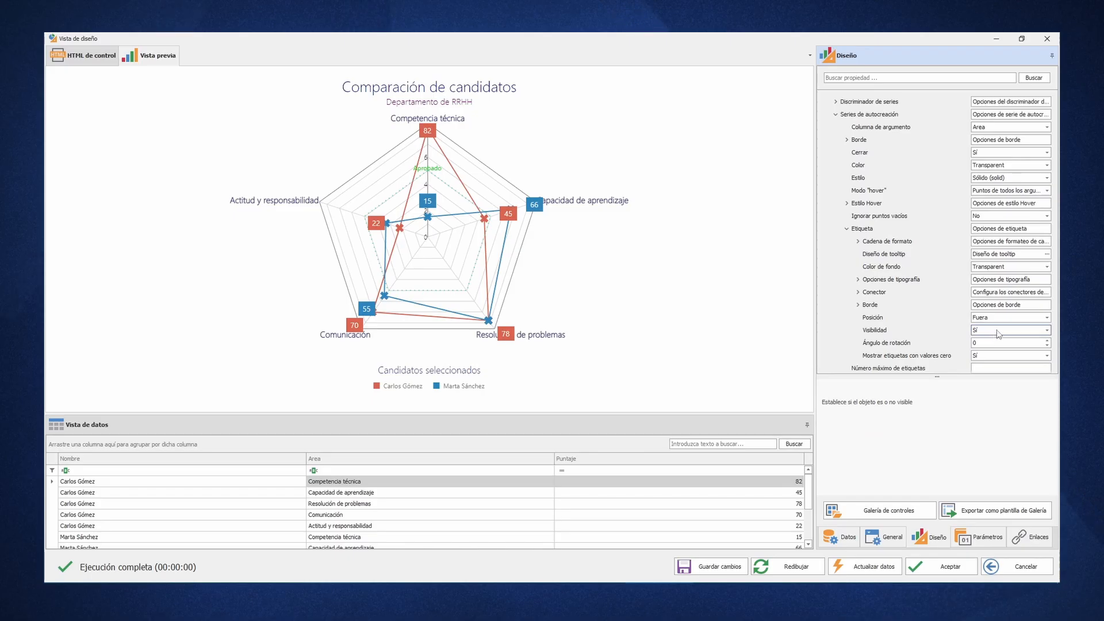
{"action": "left_click", "coordinate": [859, 293]}
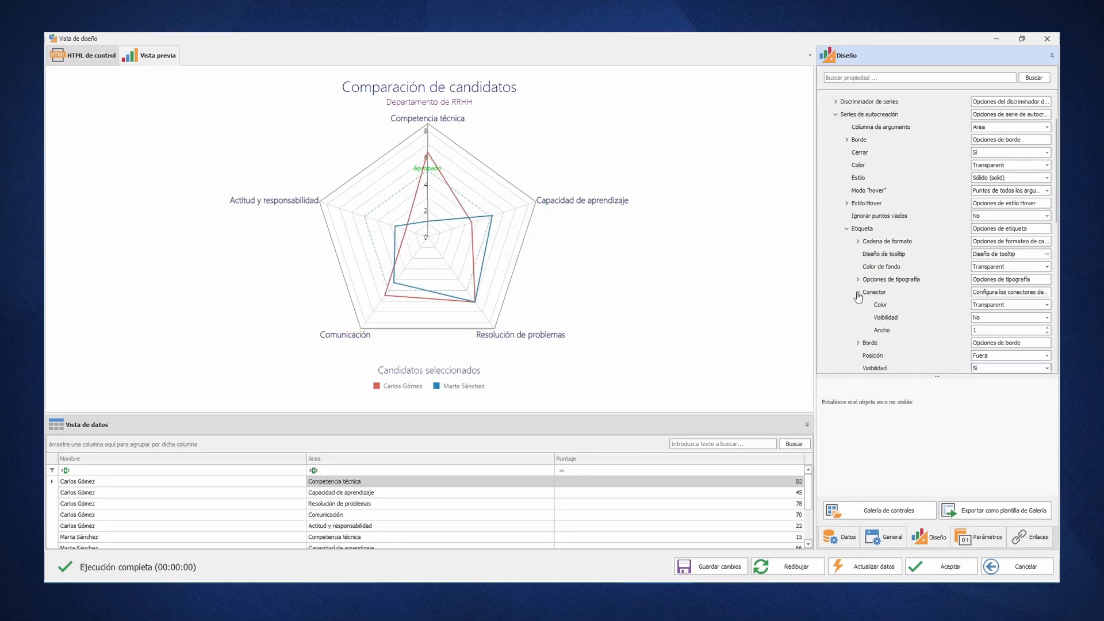
{"action": "double_click", "coordinate": [995, 320]}
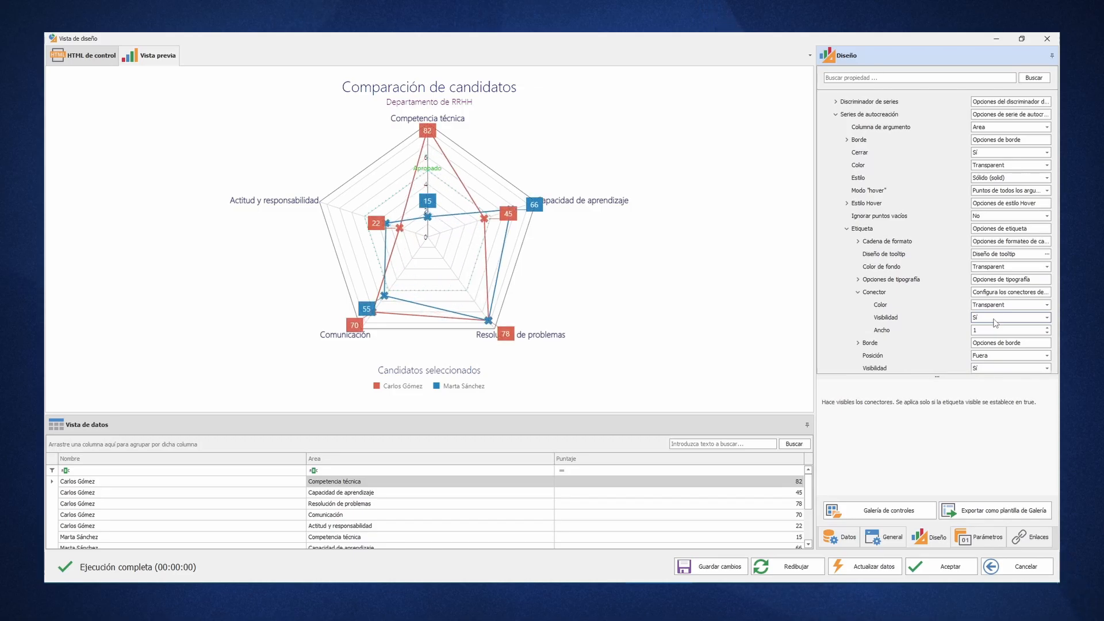
{"action": "triple_click", "coordinate": [1047, 328]}
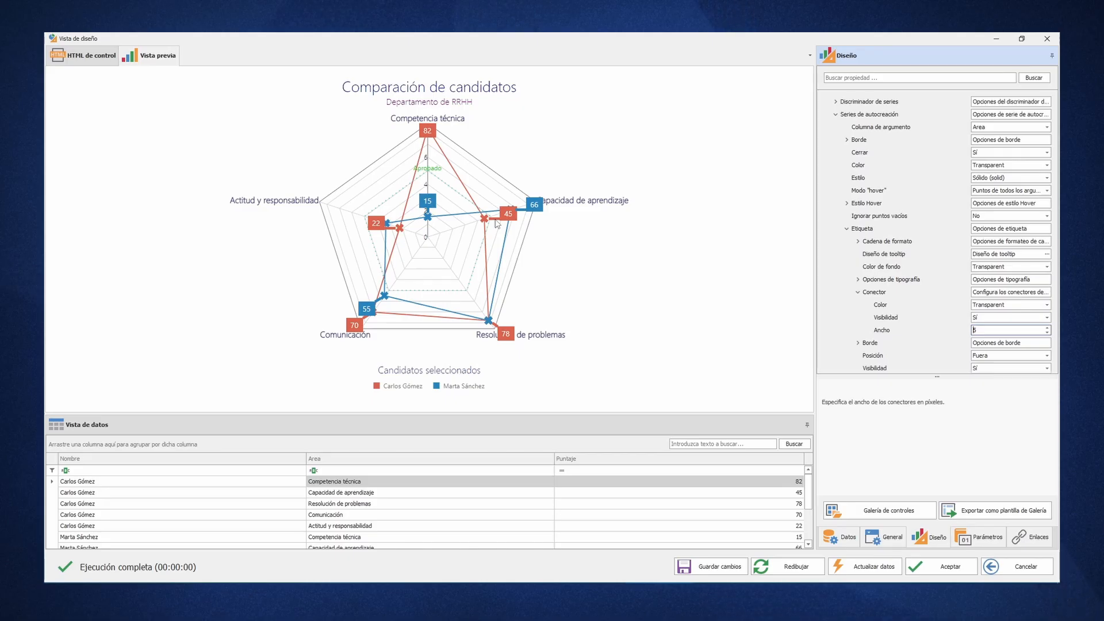
- Hide the auto-created series' point labels, collapse the series options and set the label overlap to Ocultar
{"action": "double_click", "coordinate": [993, 369]}
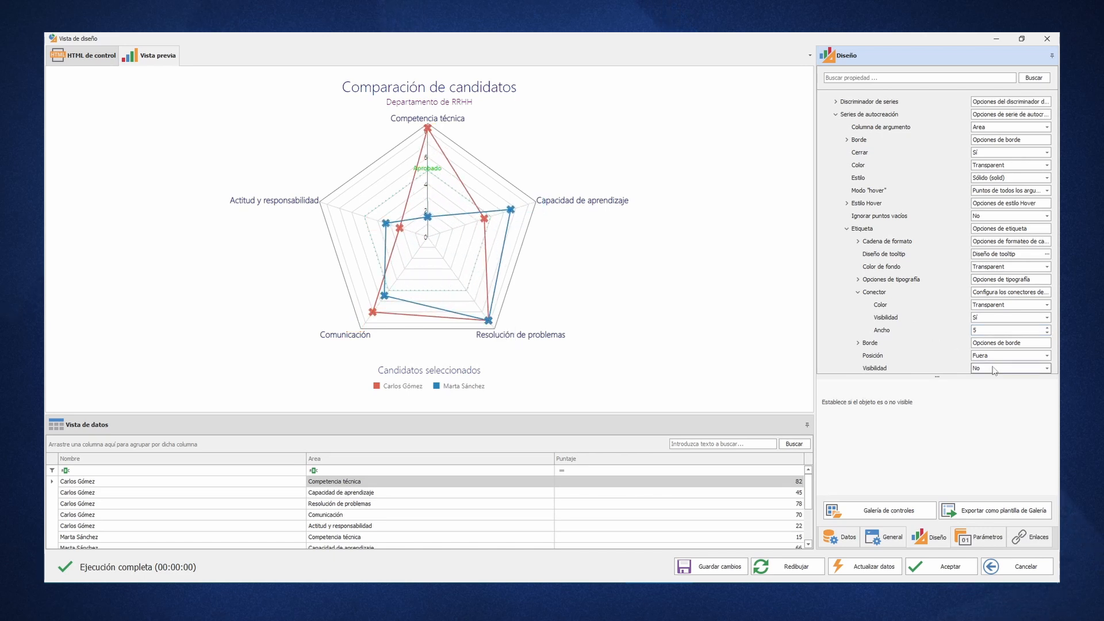
{"action": "left_click", "coordinate": [835, 114]}
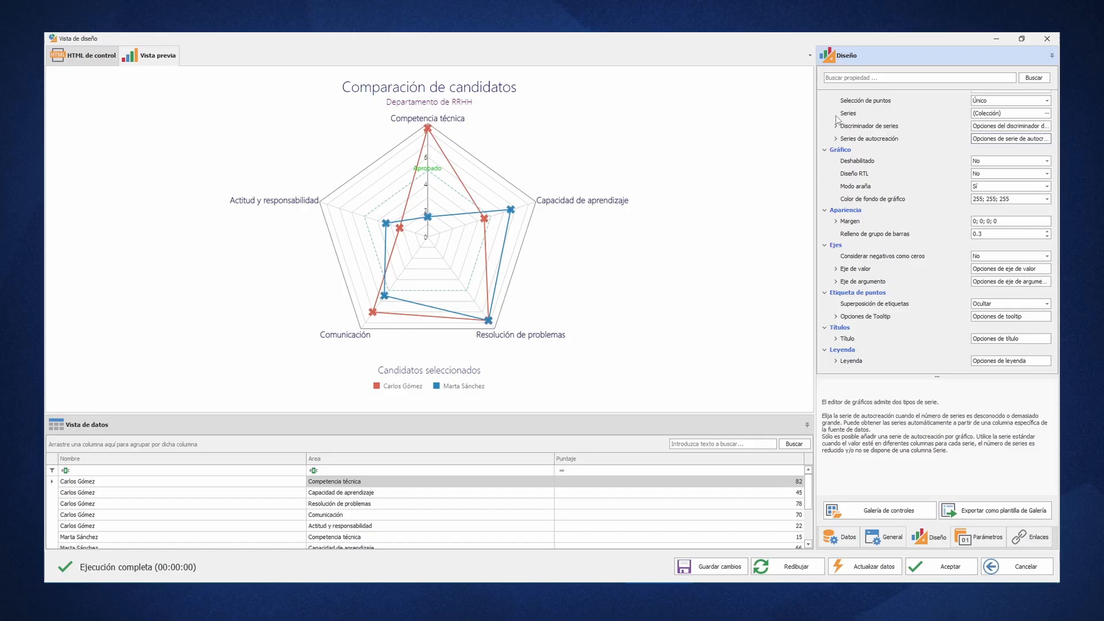
- Replace the default tooltip design code with an HTML table of class "tblPolarTooltip" containing a tbody
{"action": "left_click", "coordinate": [836, 316]}
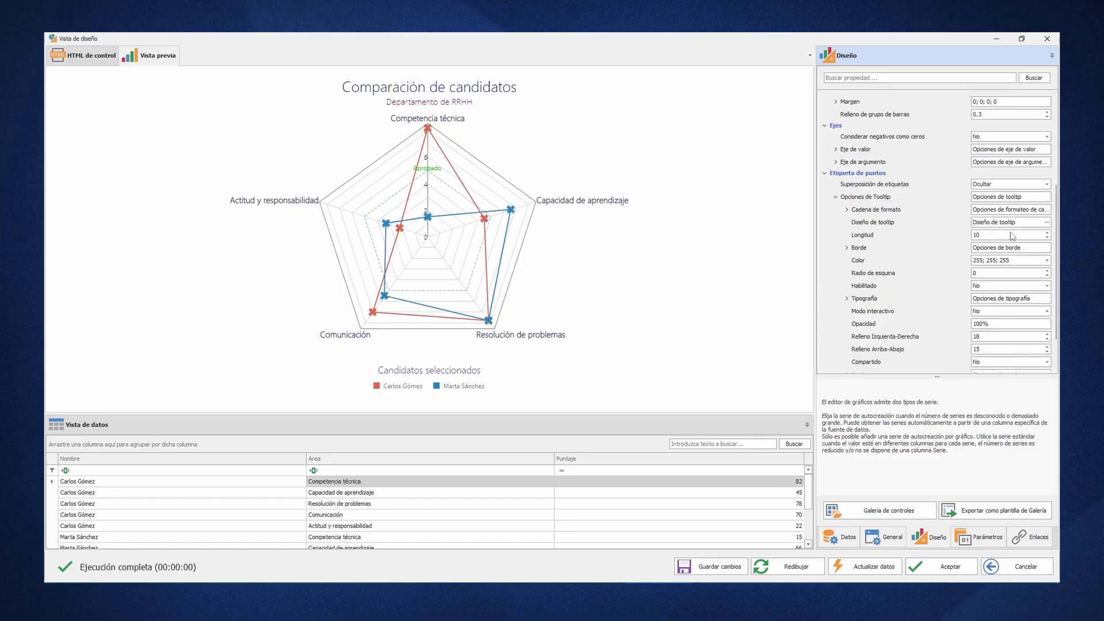
{"action": "left_click", "coordinate": [1046, 224]}
{"action": "left_click", "coordinate": [1047, 225]}
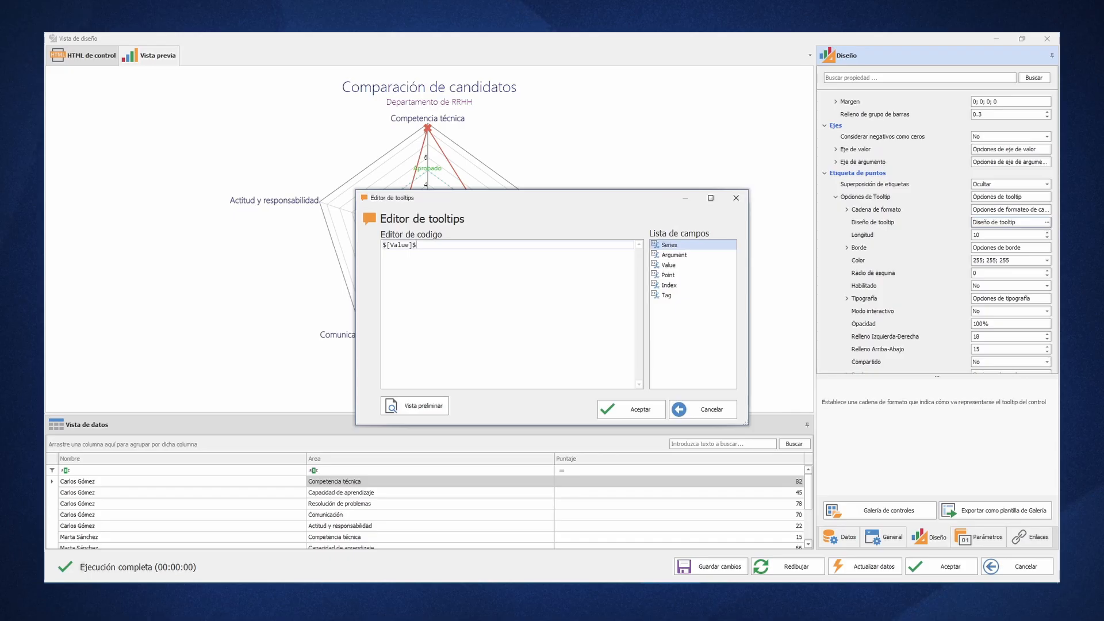
{"action": "key", "text": "ctrl+a"}
{"action": "key", "text": "Return"}
{"action": "type", "text": "<table class>"}
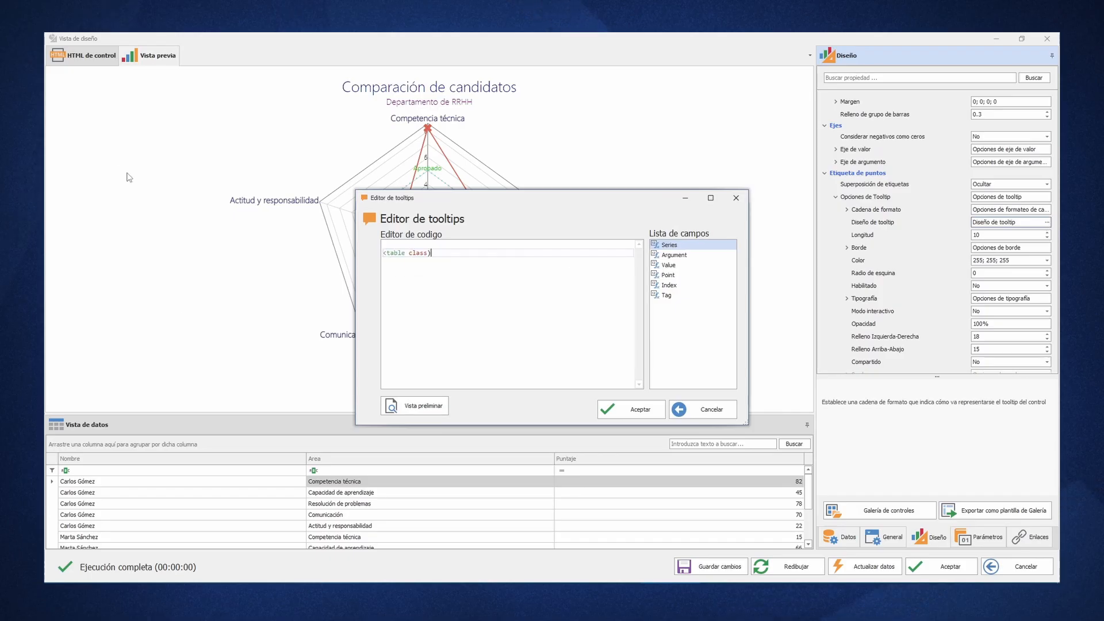
{"action": "key", "text": "BackSpace"}
{"action": "type", "text": "=\"tblPolarTooltip\">"}
{"action": "key", "text": "Return"}
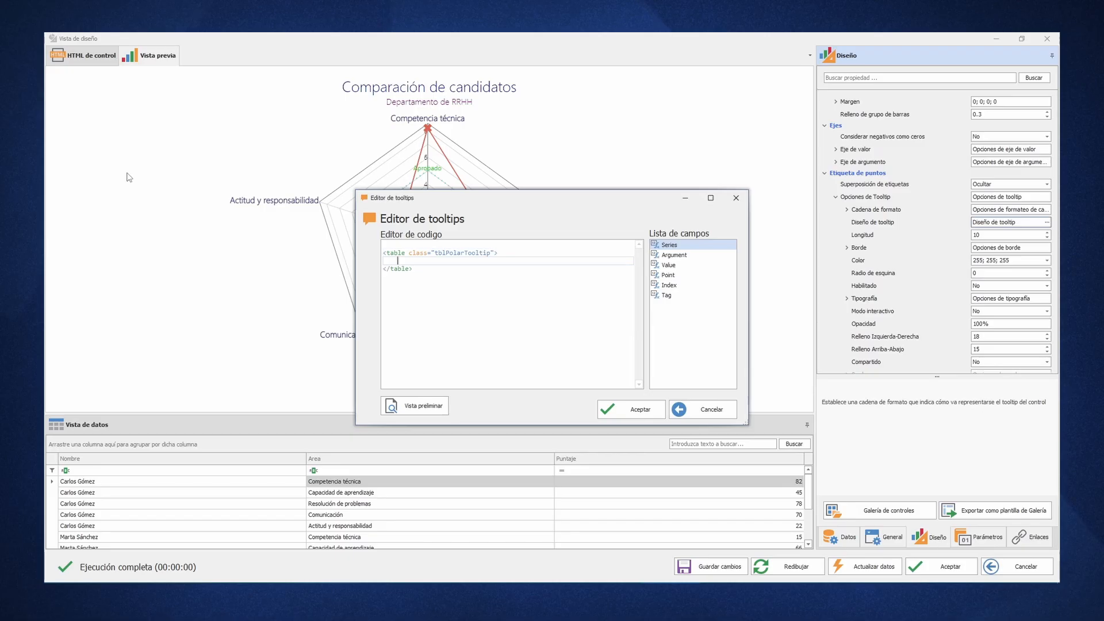
{"action": "type", "text": "<tbody>"}
{"action": "key", "text": "Return"}
- Add a first table row to the tooltip code with the cell "Nombre" and a cell holding the Series field
{"action": "type", "text": "<tr></tr>"}
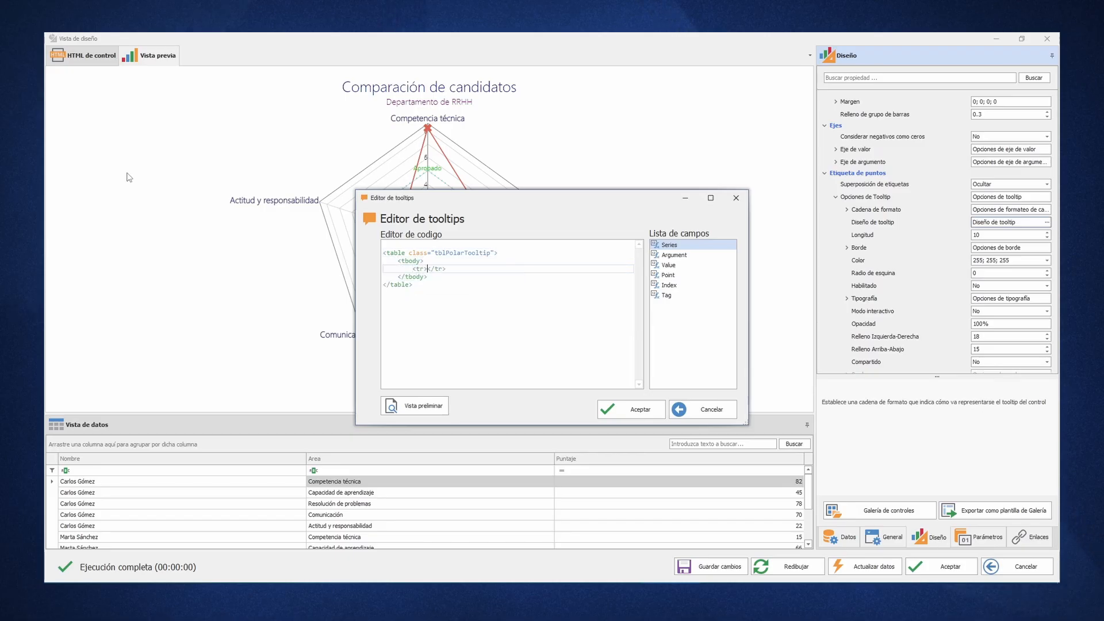
{"action": "key", "text": "Return"}
{"action": "type", "text": "<td>Nombre</td>"}
{"action": "key", "text": "End"}
{"action": "key", "text": "Return"}
{"action": "type", "text": "<td>"}
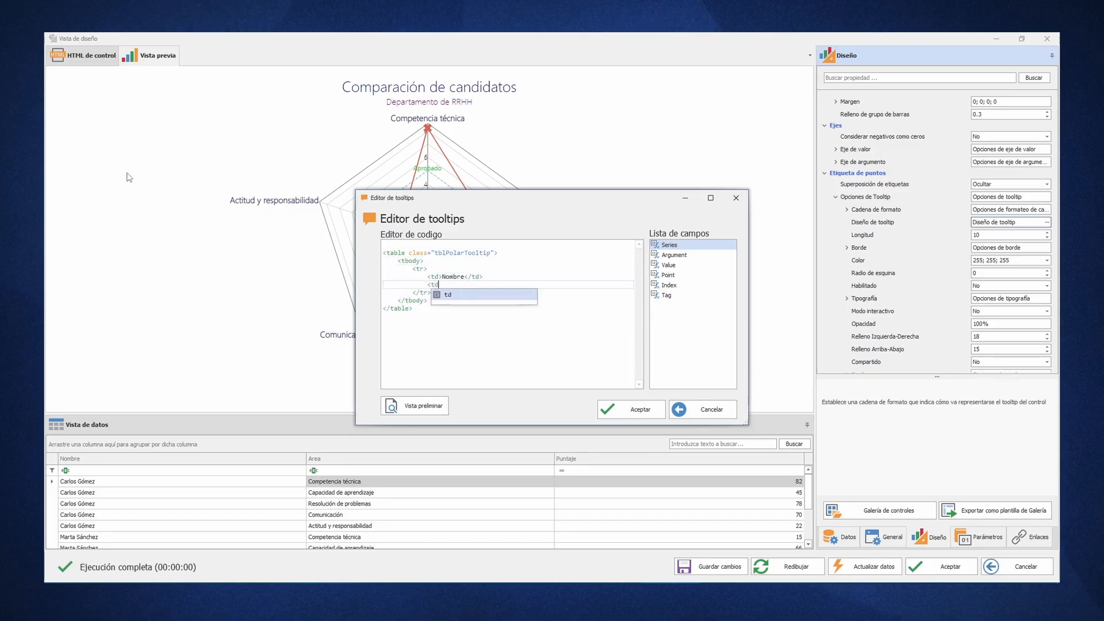
{"action": "double_click", "coordinate": [666, 246]}
{"action": "left_click", "coordinate": [535, 286]}
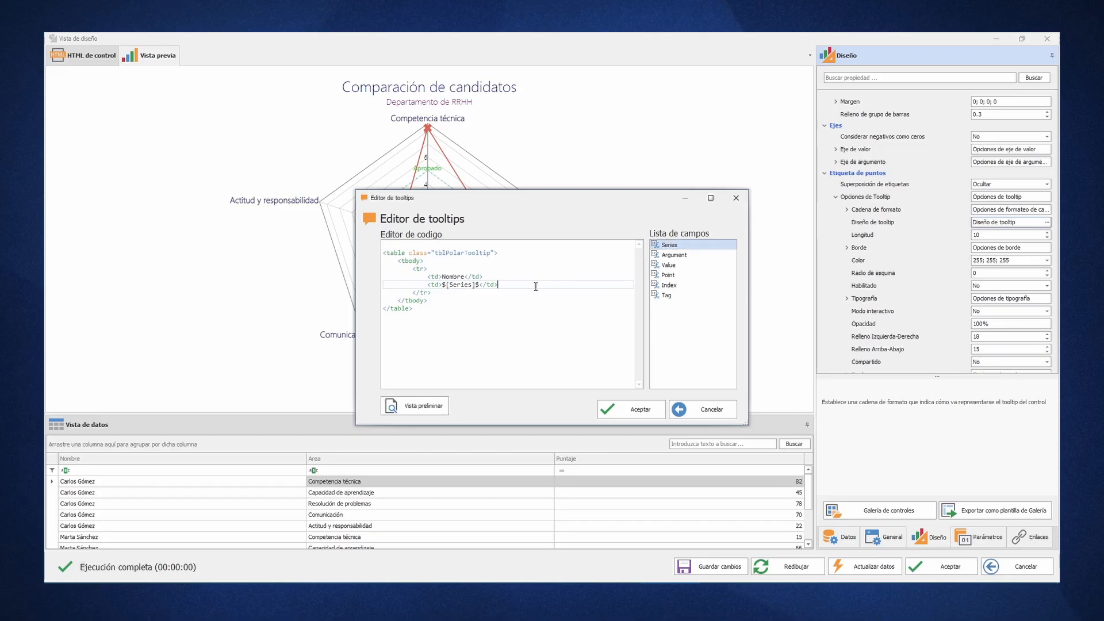
- Add a second table row to the tooltip code with the cell "Área" and a cell holding the Argument field
{"action": "key", "text": "Down"}
{"action": "key", "text": "Return"}
{"action": "type", "text": "<tr>"}
{"action": "key", "text": "Return"}
{"action": "type", "text": "<td>Área"}
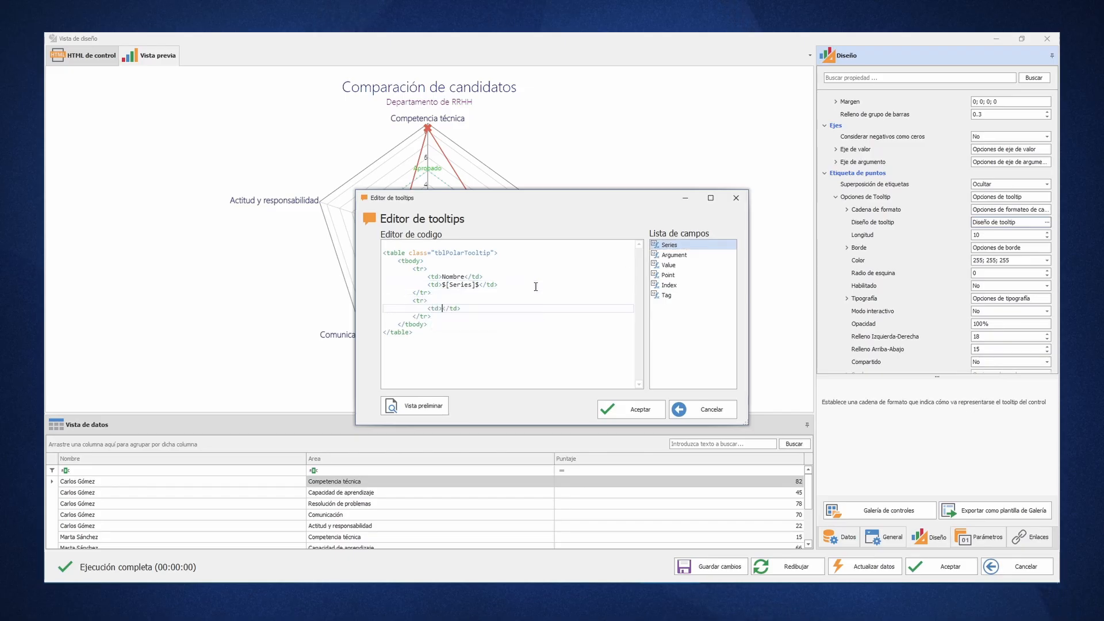
{"action": "key", "text": "End"}
{"action": "key", "text": "Return"}
{"action": "type", "text": "<td>"}
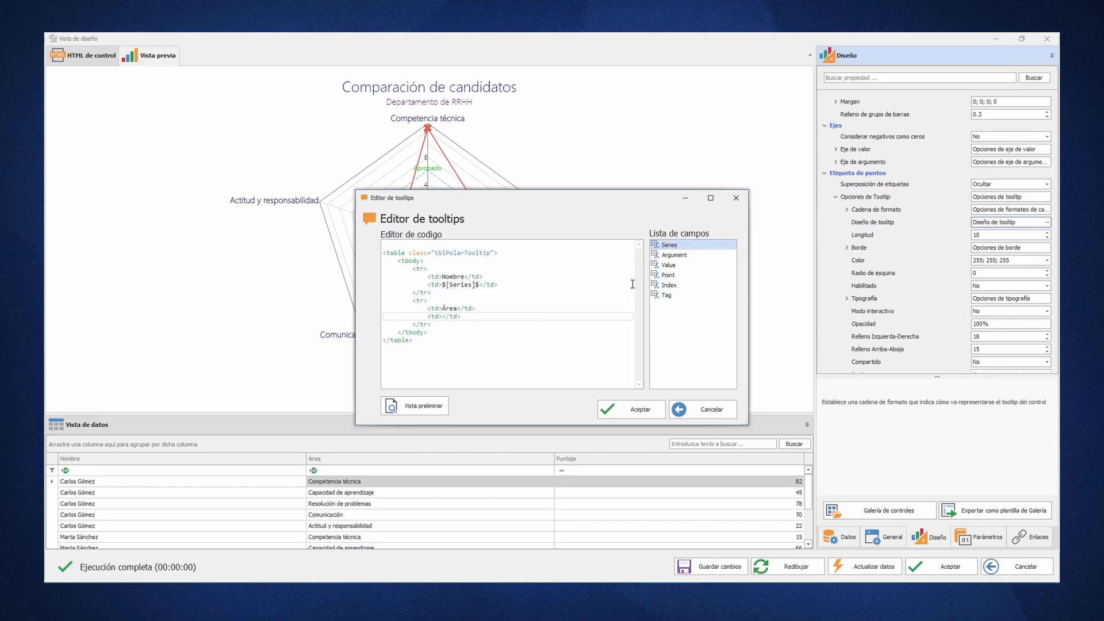
{"action": "double_click", "coordinate": [682, 257]}
- Add a third row with the cell "Puntuación" and a bold cell containing &nbsp; and the Point field in parentheses
{"action": "left_click", "coordinate": [453, 325]}
{"action": "key", "text": "Return"}
{"action": "type", "text": "<tr></tr>"}
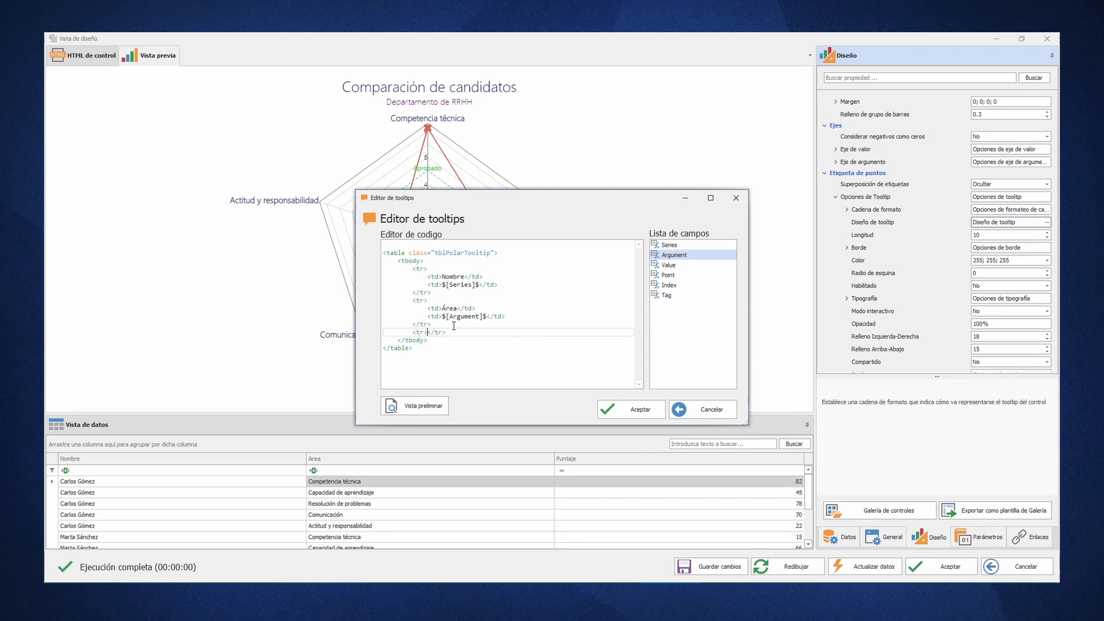
{"action": "key", "text": "Return"}
{"action": "type", "text": "<td>Puntuación</td>"}
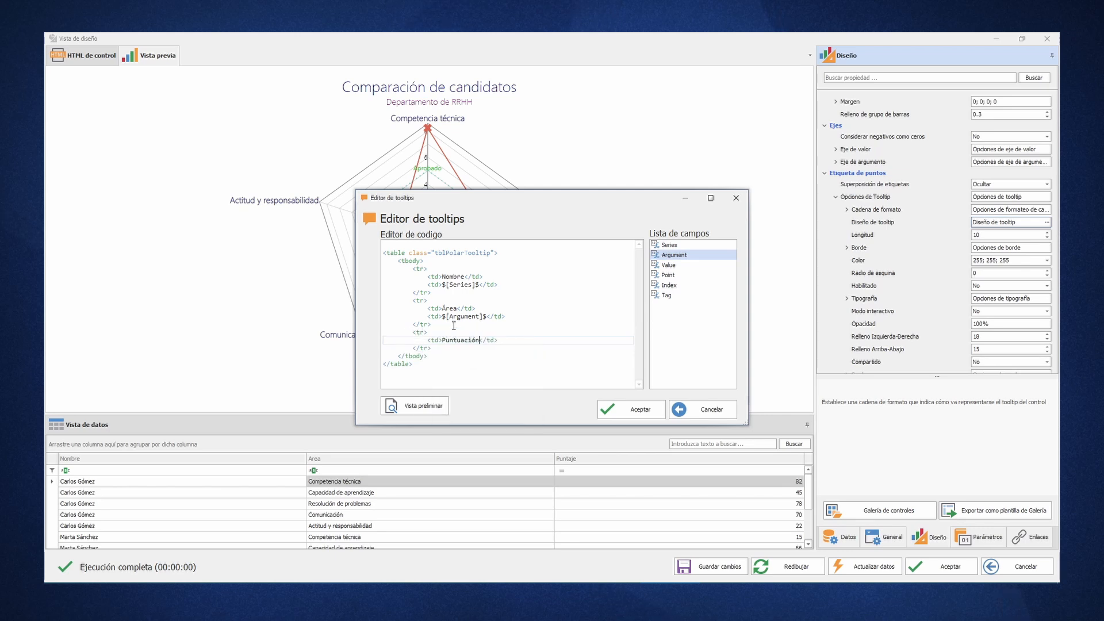
{"action": "key", "text": "End"}
{"action": "key", "text": "Return"}
{"action": "type", "text": "<td><b>"}
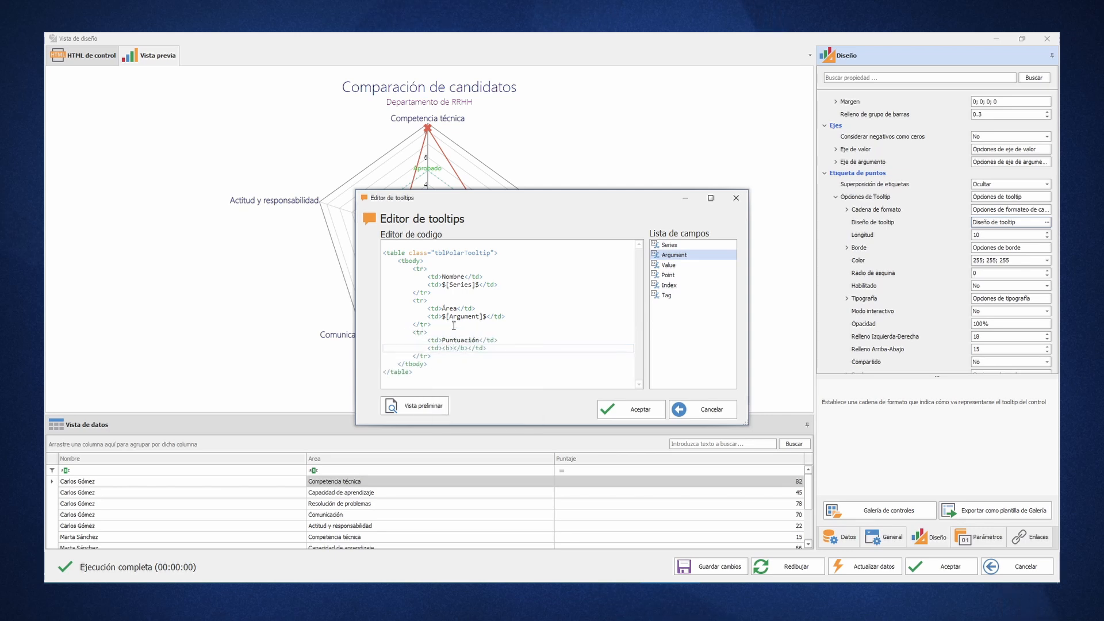
{"action": "type", "text": "&nbsp;()"}
{"action": "double_click", "coordinate": [671, 276]}
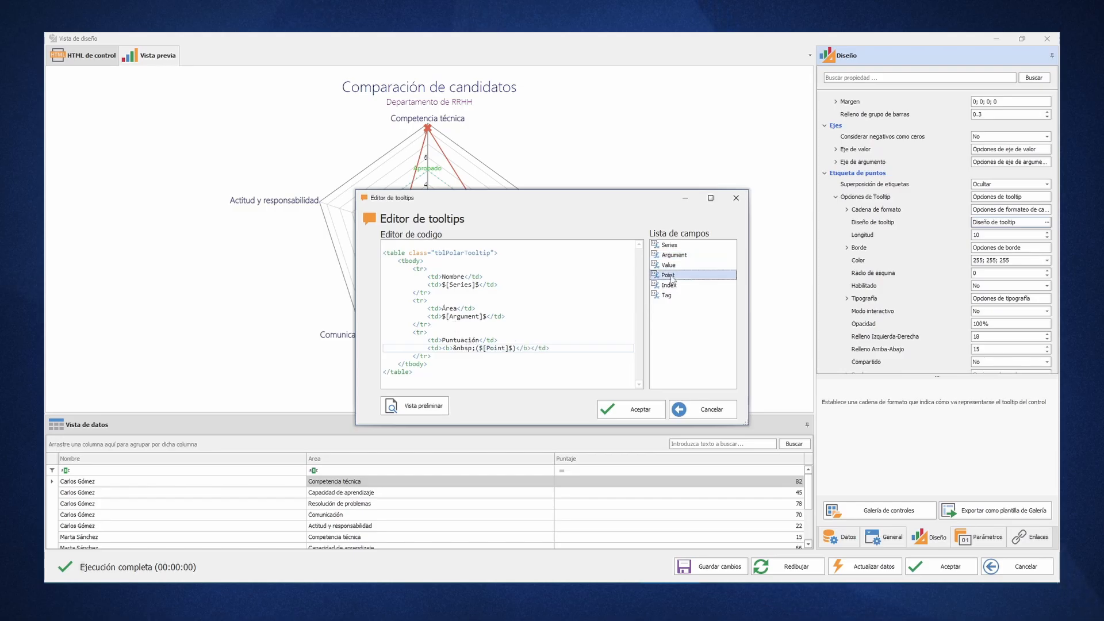
- Add a div of class "titlePolarTooltip" above the table with the text "Información del candidato"
{"action": "left_click", "coordinate": [465, 247]}
{"action": "key", "text": "Return"}
{"action": "key", "text": "Return"}
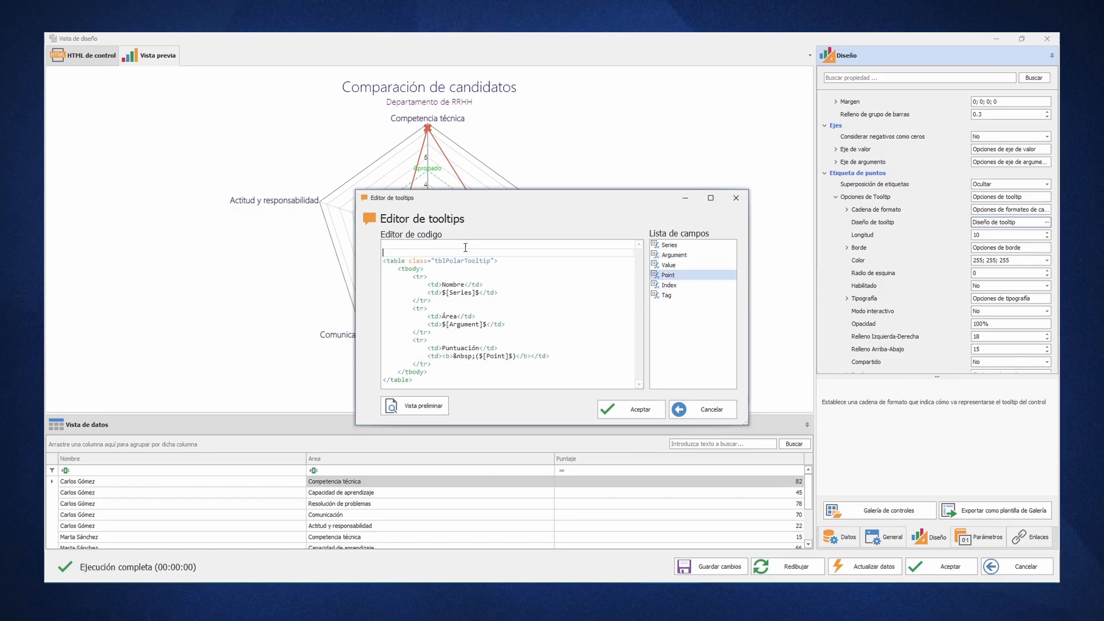
{"action": "key", "text": "Up"}
{"action": "type", "text": "<div clas"}
{"action": "type", "text": "\""}
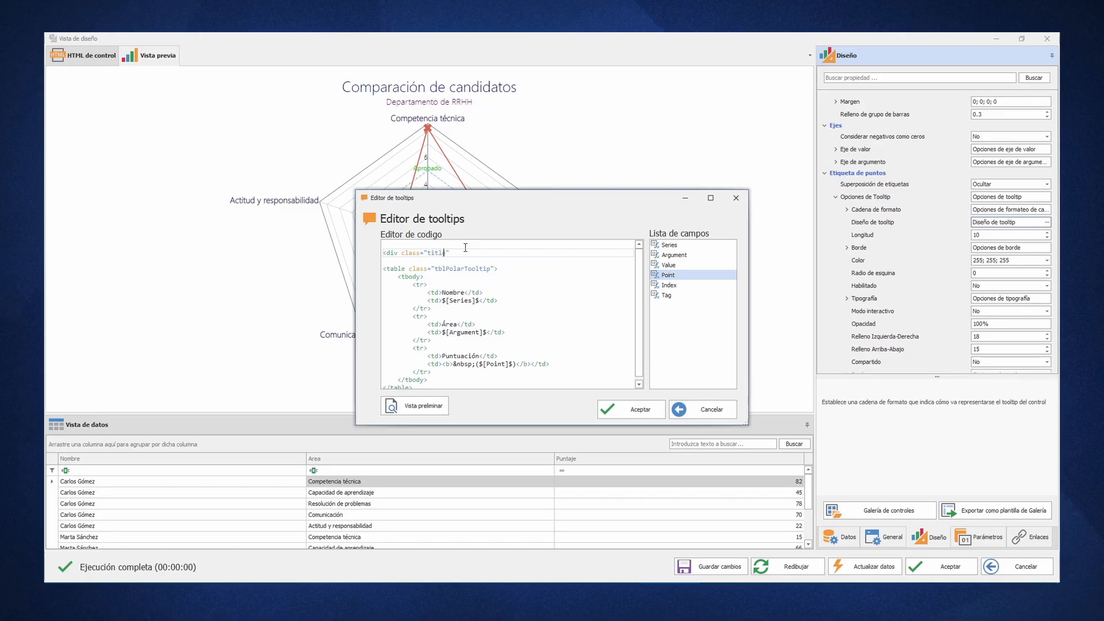
{"action": "type", "text": "titlePolarTooltip\"\">"}
{"action": "key", "text": "Return"}
{"action": "type", "text": "Información del candidat"}
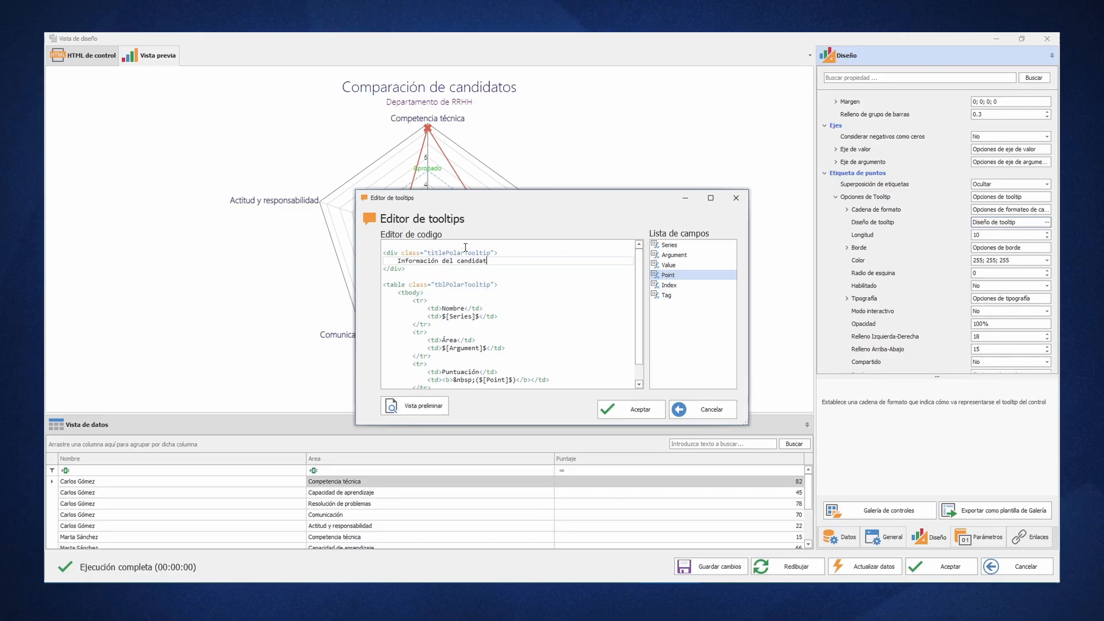
- Add a style block above the title div in the tooltip code with a rule for .tblPolarTooltip td:first-child
{"action": "left_click", "coordinate": [465, 247]}
{"action": "key", "text": "Return"}
{"action": "key", "text": "Return"}
{"action": "key", "text": "Up"}
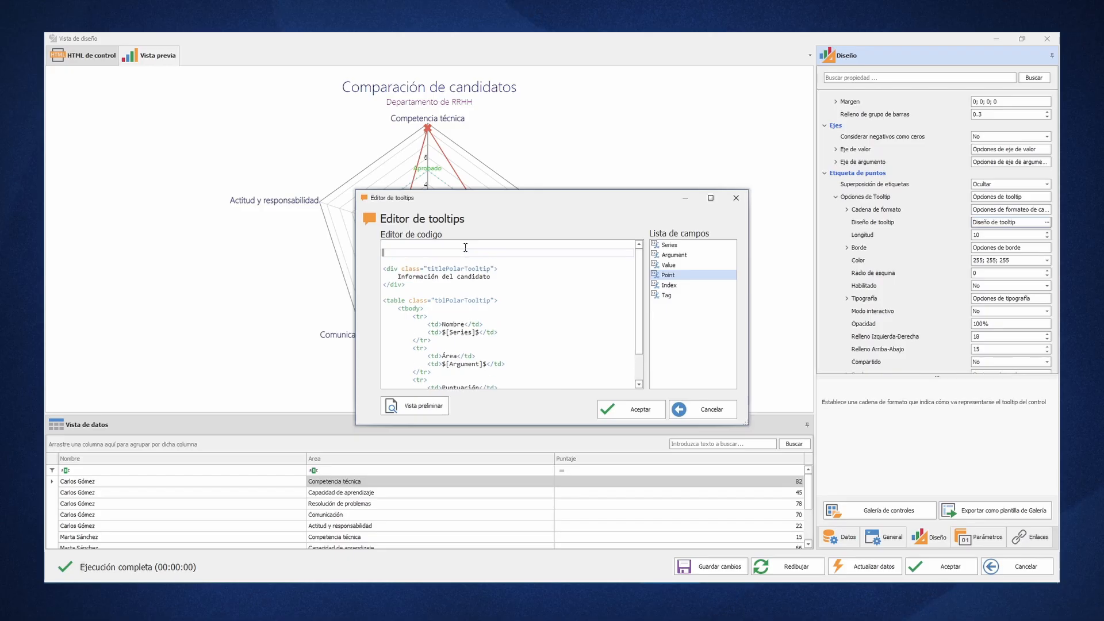
{"action": "type", "text": "<style>"}
{"action": "key", "text": "Return"}
{"action": "type", "text": ".tblP"}
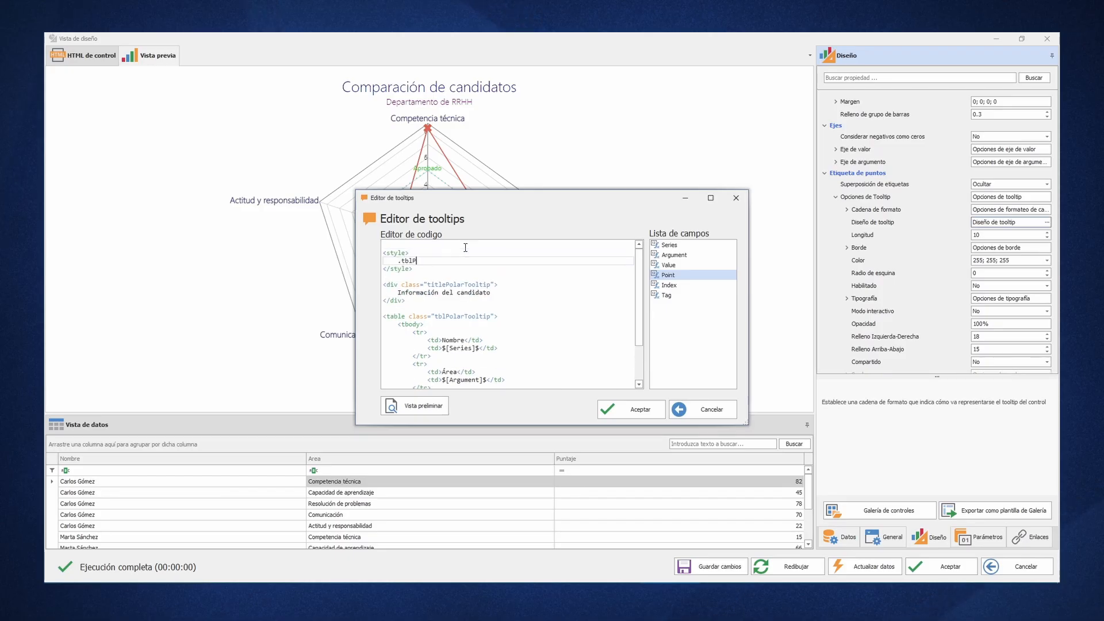
{"action": "type", "text": "olarTooltip td:first-child {"}
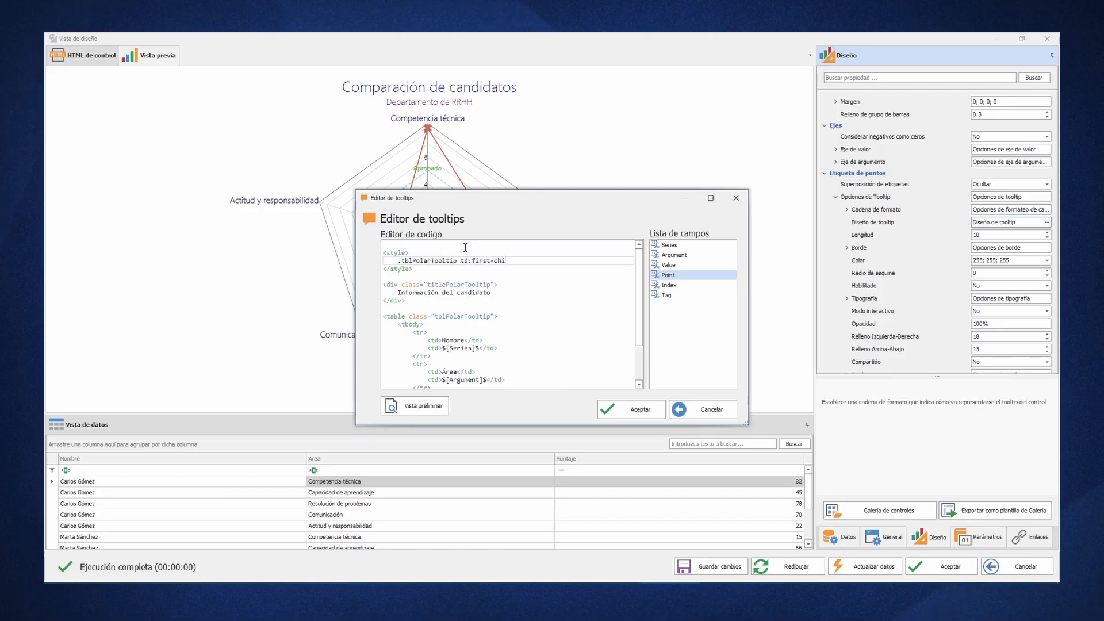
- Set font-weight to bold and color to dodgerblue in the .tblPolarTooltip td:first-child rule
{"action": "key", "text": "Return"}
{"action": "key", "text": "Up"}
{"action": "key", "text": "End"}
{"action": "key", "text": "Return"}
{"action": "type", "text": "font-wei"}
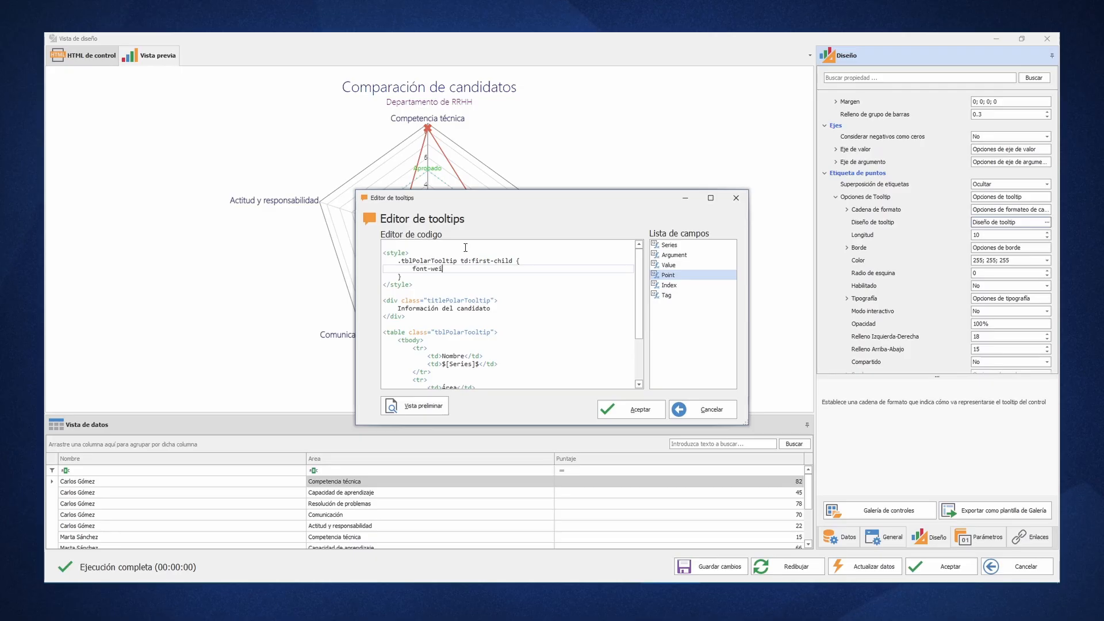
{"action": "type", "text": "ght: bold;"}
{"action": "key", "text": "Return"}
{"action": "type", "text": "col"}
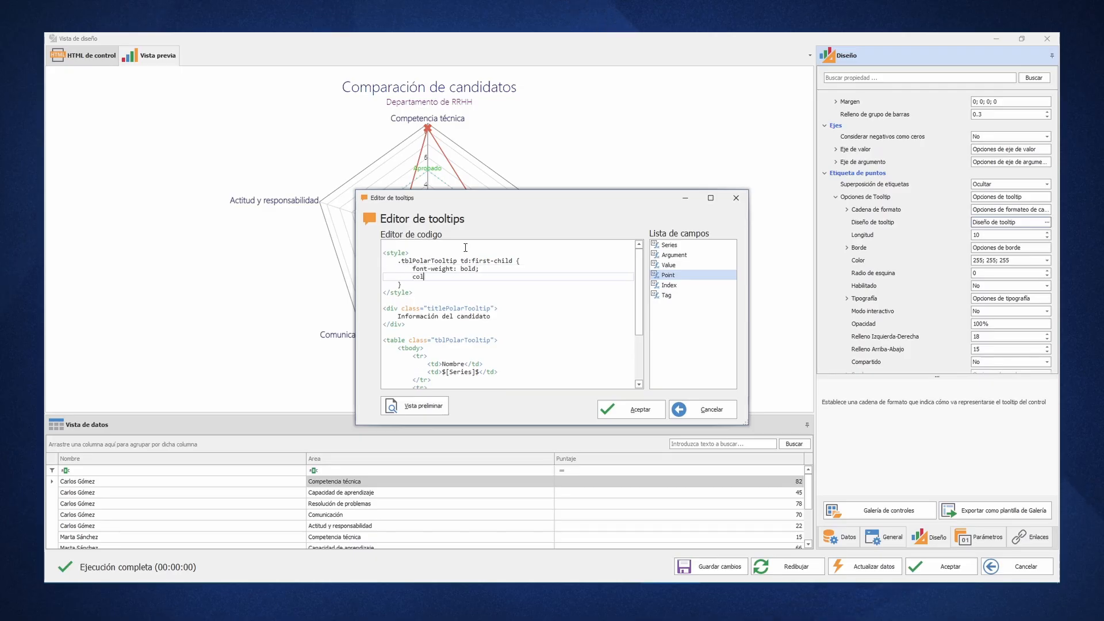
{"action": "type", "text": "or: dodgerblue;"}
{"action": "key", "text": "Down"}
- Add a .titlePolarTooltip rule to the style block with background-color dodgerblue and color white
{"action": "key", "text": "Return"}
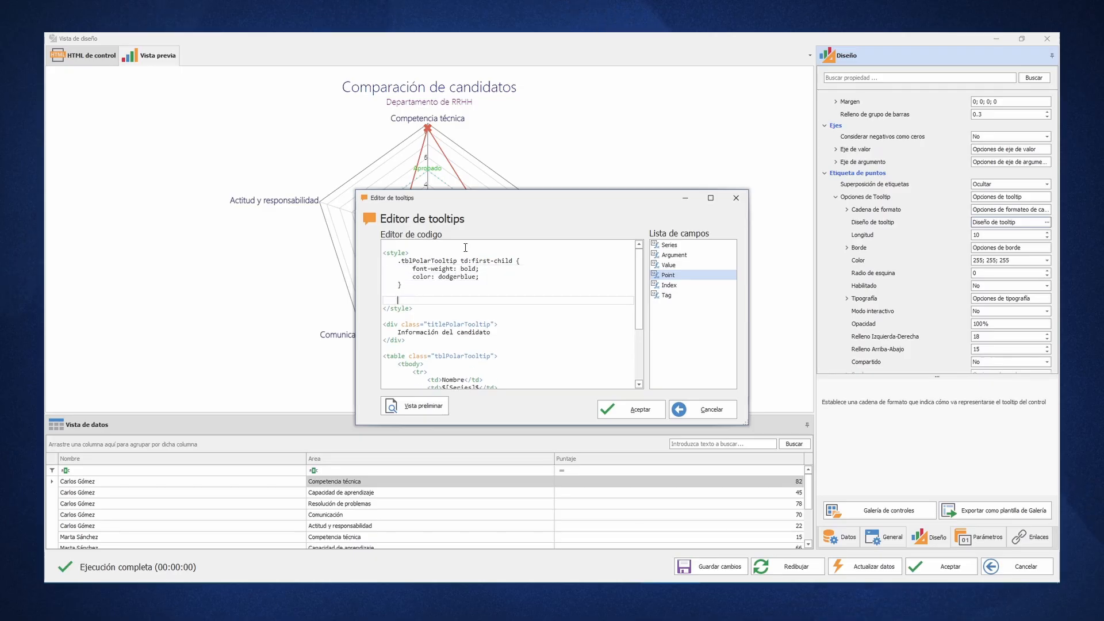
{"action": "type", "text": ".titlePolarTooltip {"}
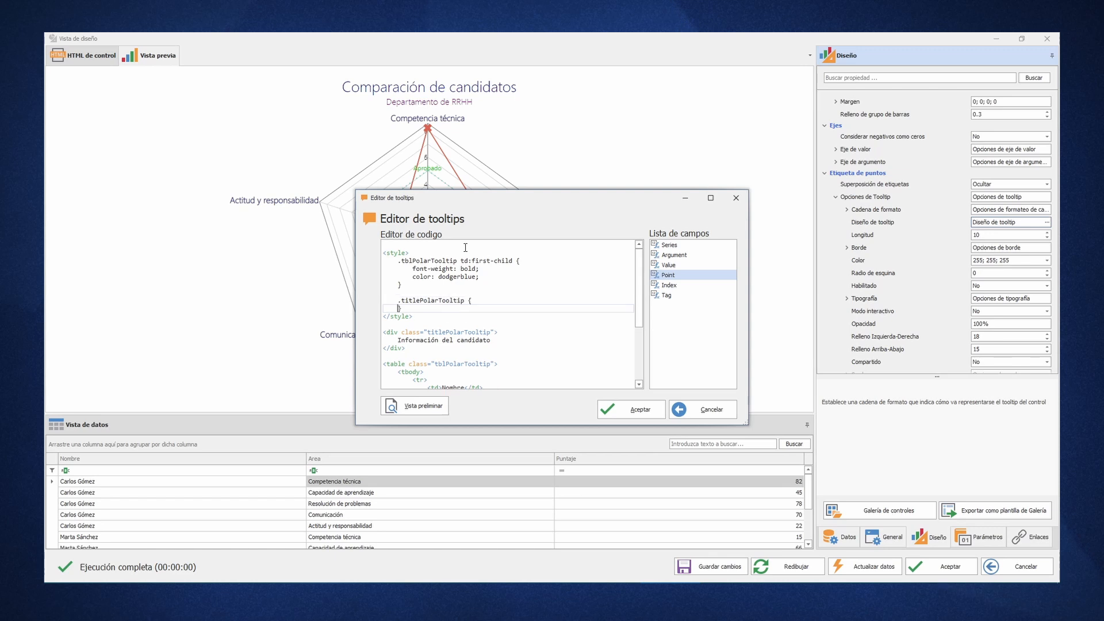
{"action": "key", "text": "Return"}
{"action": "type", "text": "background-color:"}
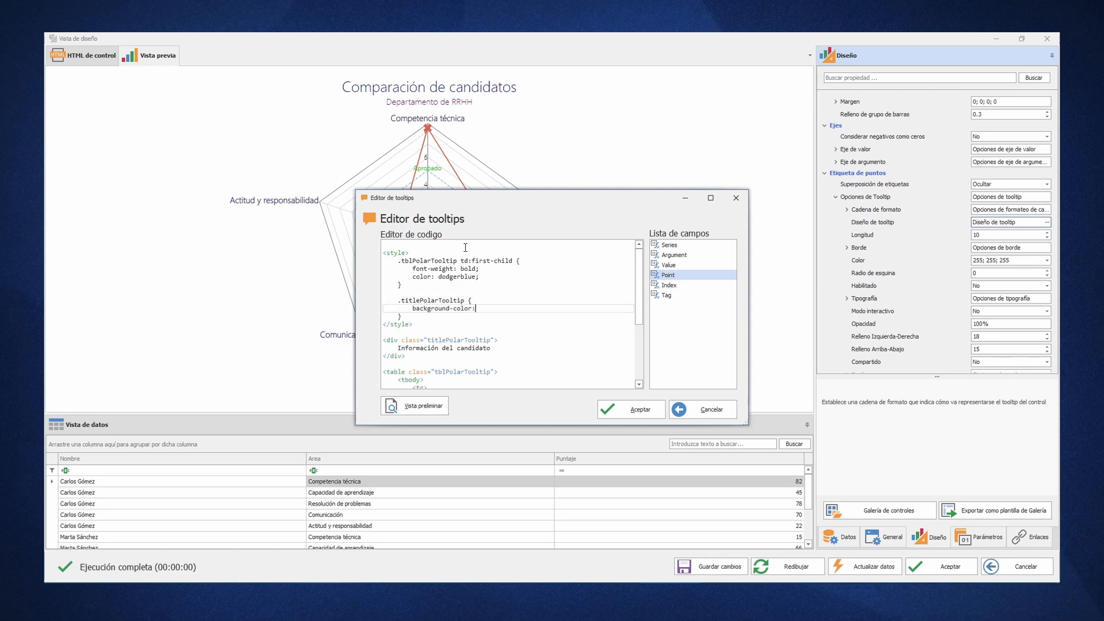
{"action": "type", "text": " dodgerblue;"}
{"action": "key", "text": "Return"}
{"action": "type", "text": "color: white;"}
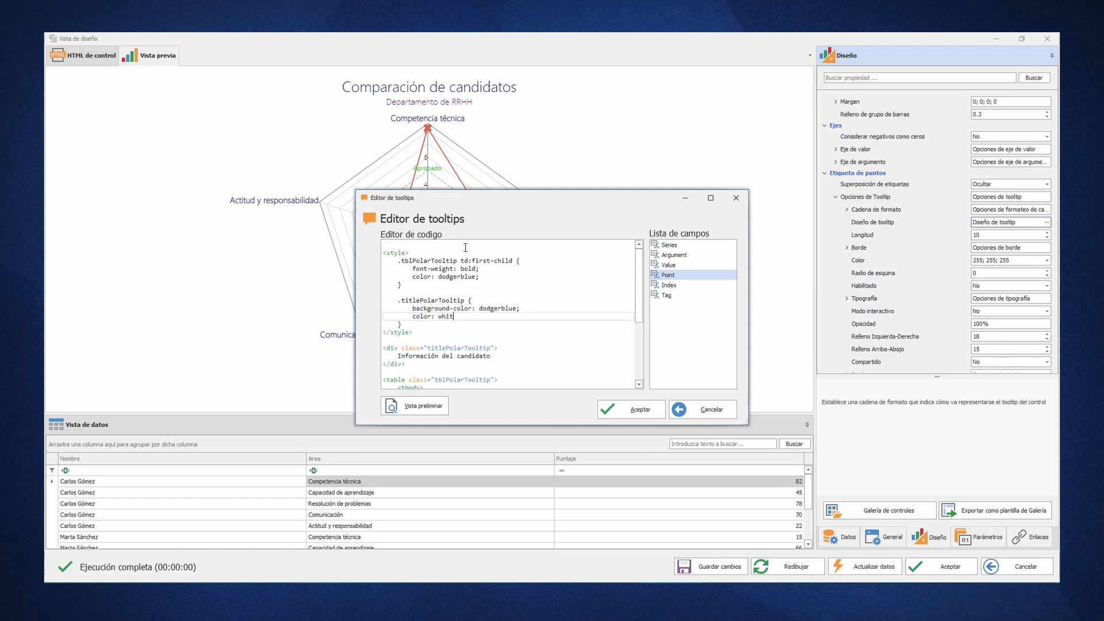
- Add text-align: center and padding: 5px 0 5px 0 to the .titlePolarTooltip rule
{"action": "key", "text": "Return"}
{"action": "type", "text": "text-align: center;"}
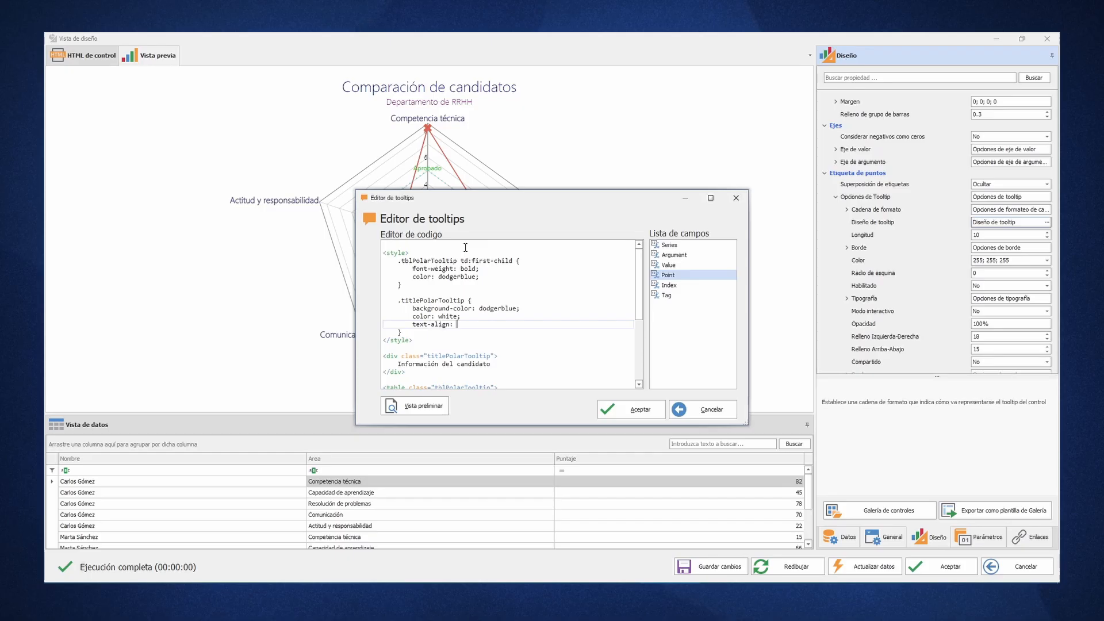
{"action": "key", "text": "Return"}
{"action": "type", "text": "padding:"}
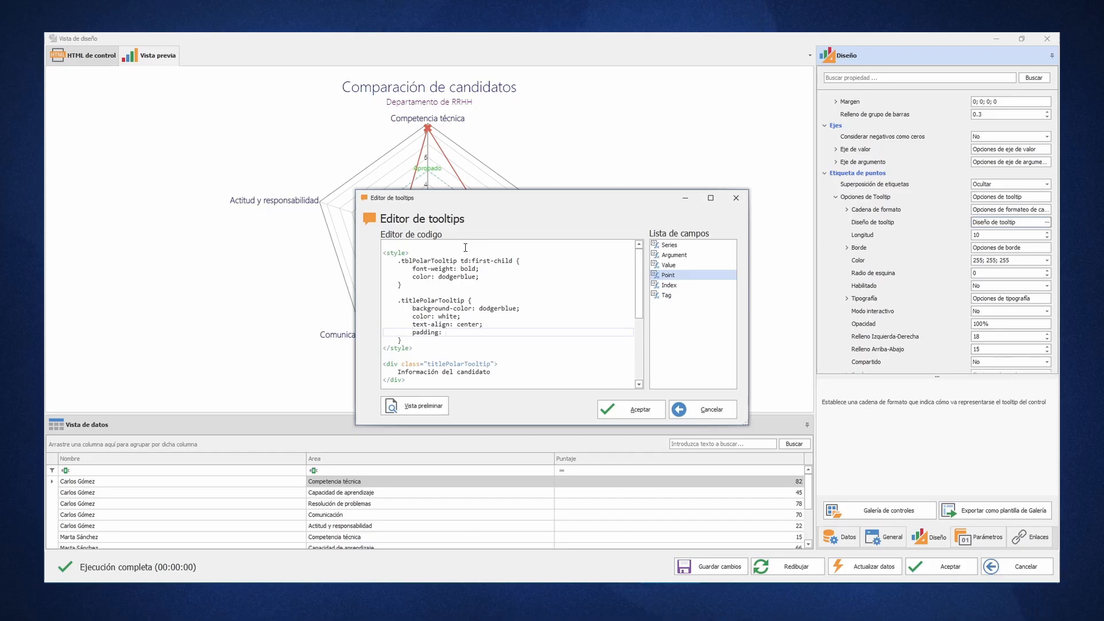
{"action": "type", "text": " 5px 0 5px 0;"}
- Add width: 200px and an indented margin-bottom: 10px to the .titlePolarTooltip rule
{"action": "key", "text": "Return"}
{"action": "type", "text": "width: 200px;"}
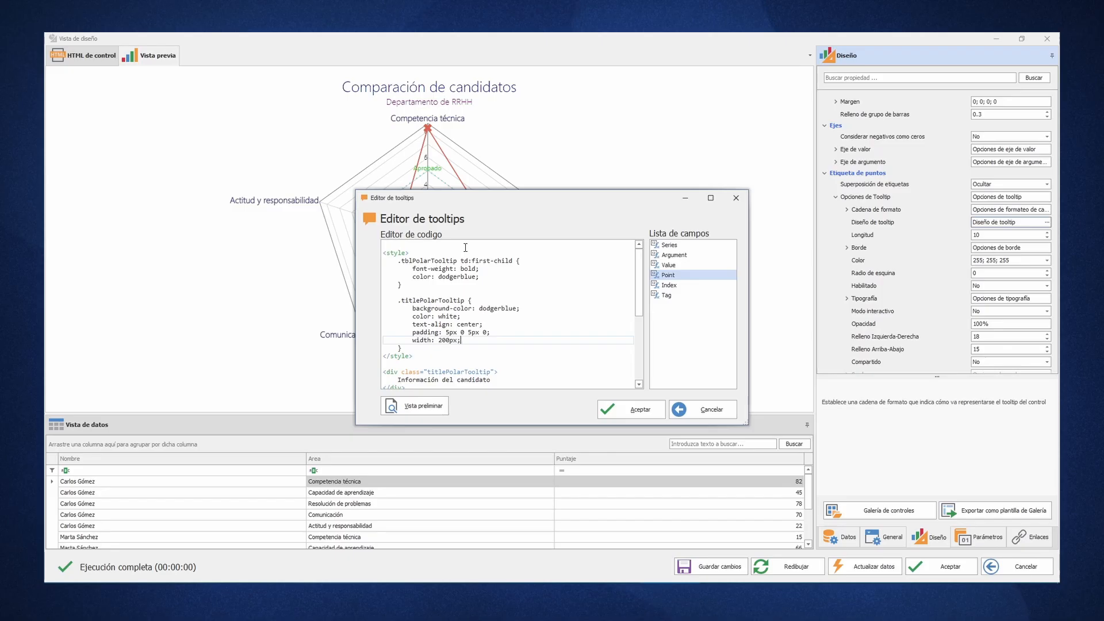
{"action": "key", "text": "Return"}
{"action": "type", "text": "margin-bottom: 10px;"}
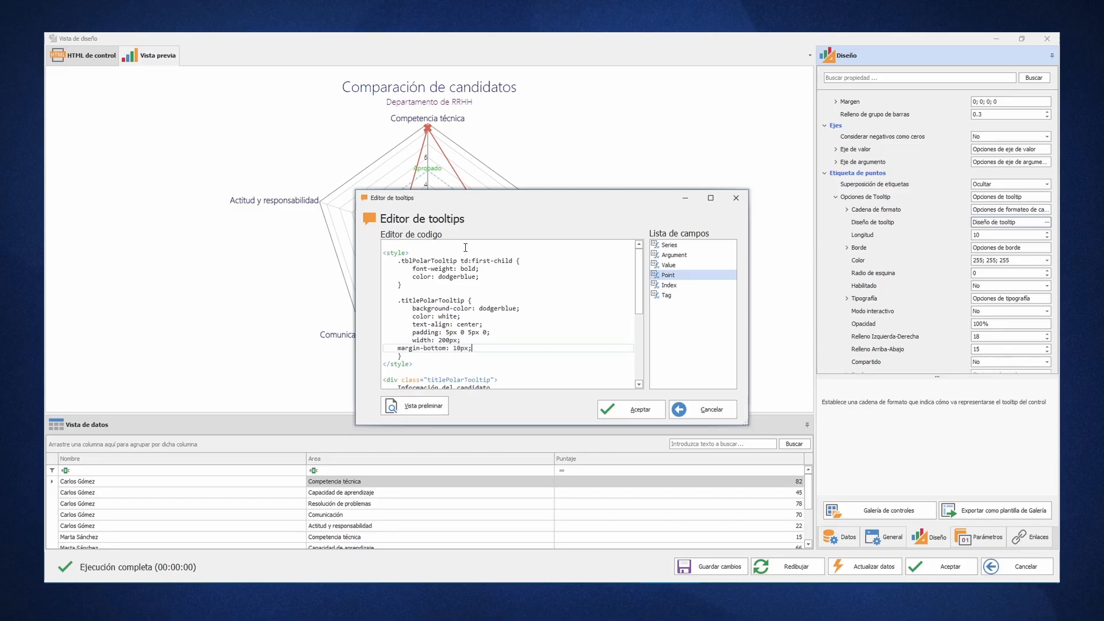
{"action": "key", "text": "Tab"}
{"action": "key", "text": "Down"}
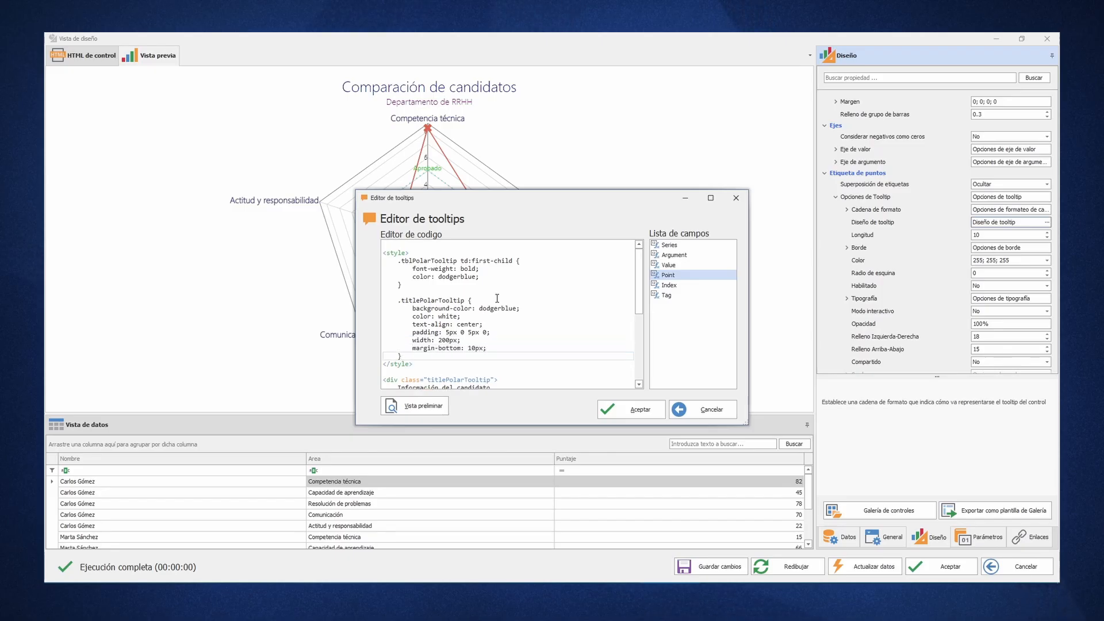
- Accept the tooltip code, enable the chart's tooltips and check one on the Resolución de problemas point
{"action": "left_click", "coordinate": [642, 413]}
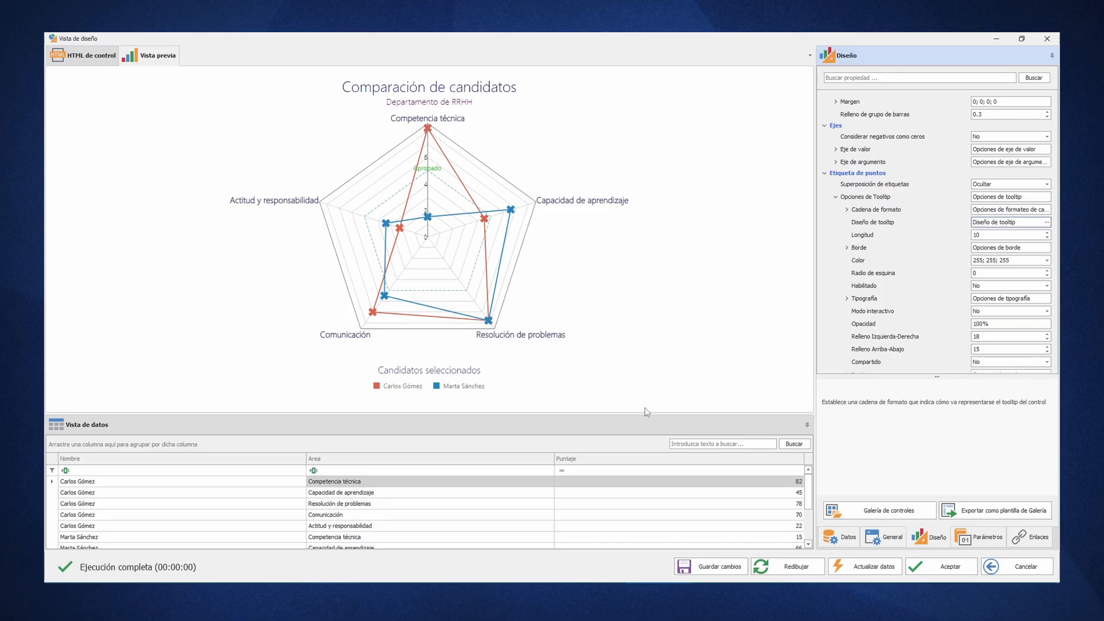
{"action": "double_click", "coordinate": [978, 288]}
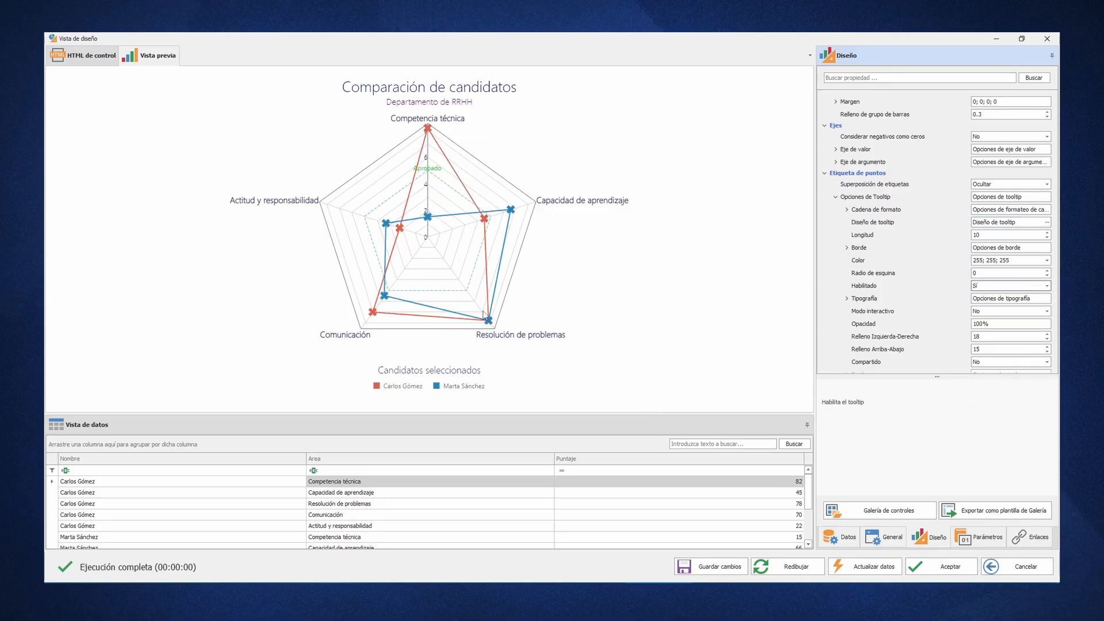
{"action": "mouse_move", "coordinate": [491, 326]}
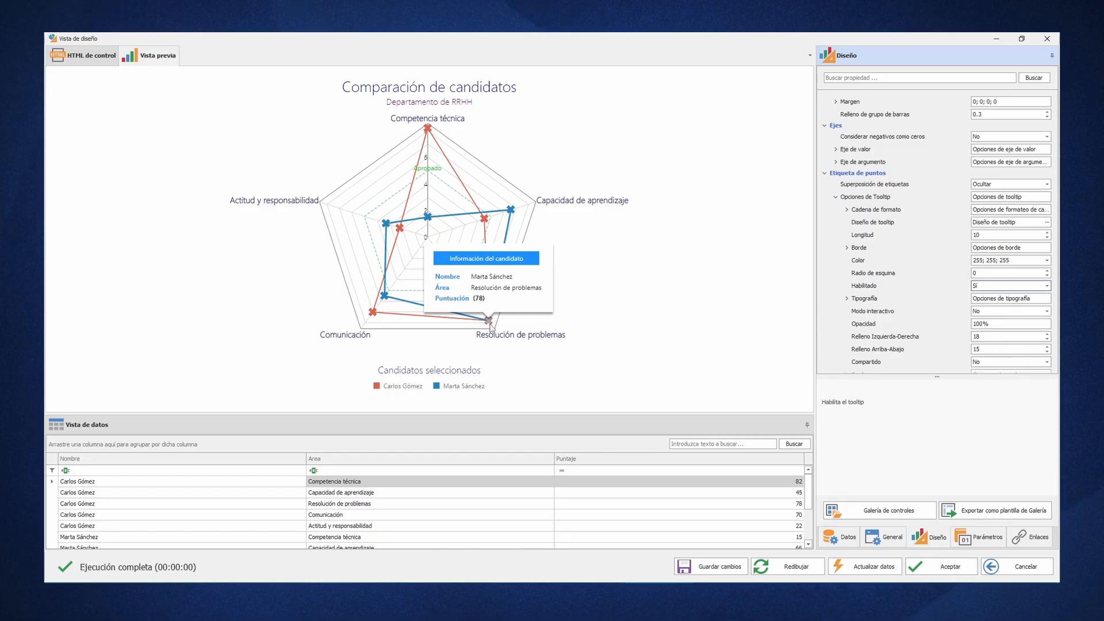
- Add the c.Fotografia column to the main data source's SELECT statement, run the query and update the designer data
{"action": "left_click", "coordinate": [841, 537]}
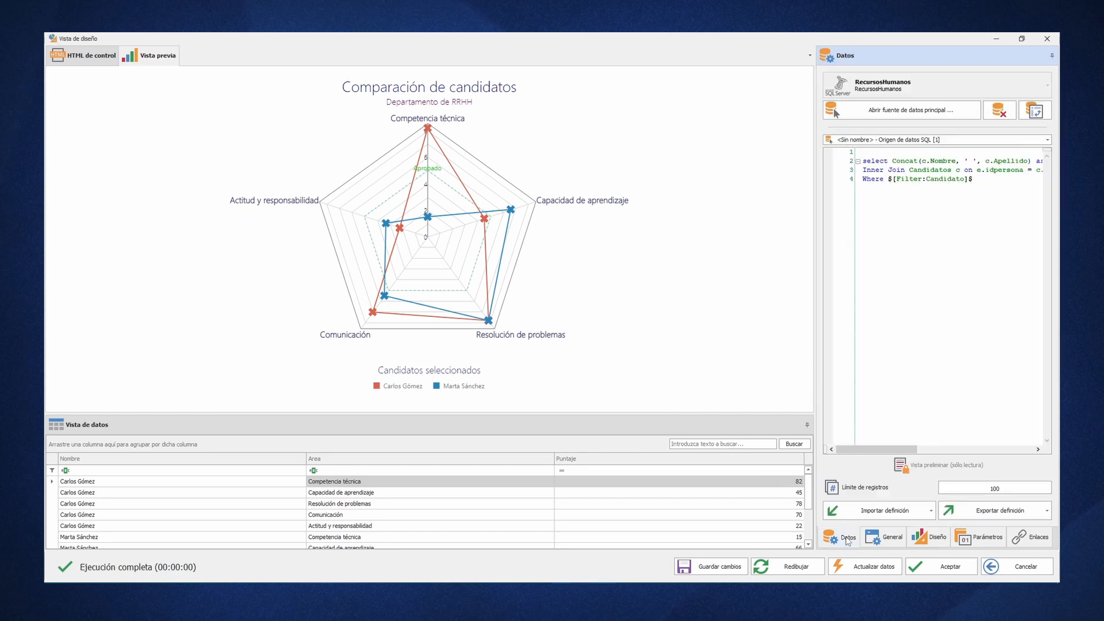
{"action": "left_click", "coordinate": [916, 113]}
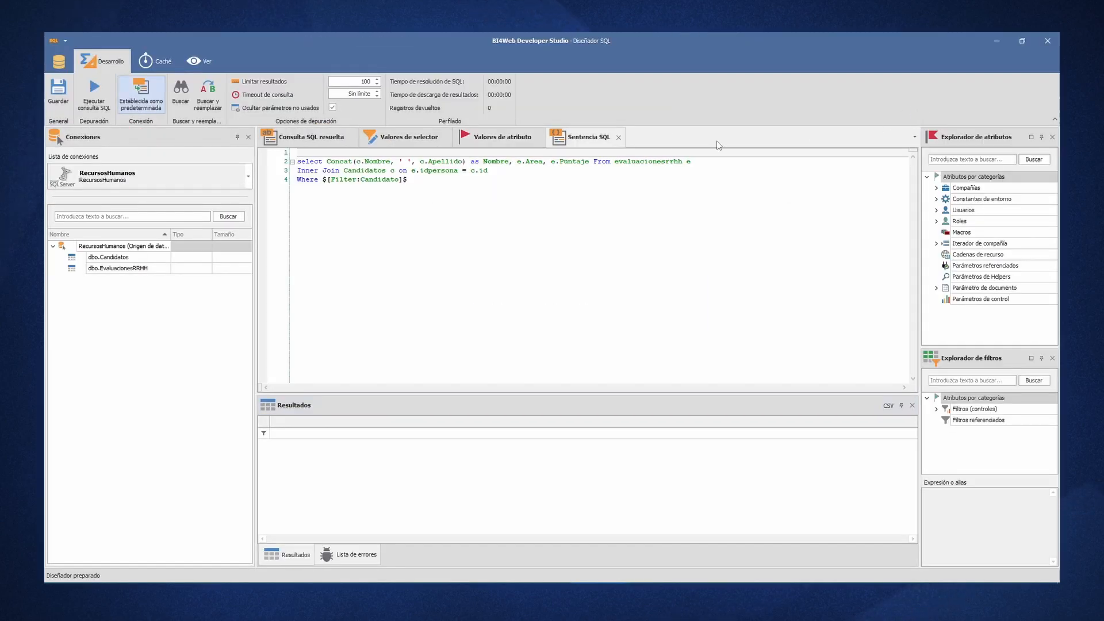
{"action": "left_click", "coordinate": [591, 162]}
{"action": "type", "text": ", c.F"}
{"action": "type", "text": "otografia"}
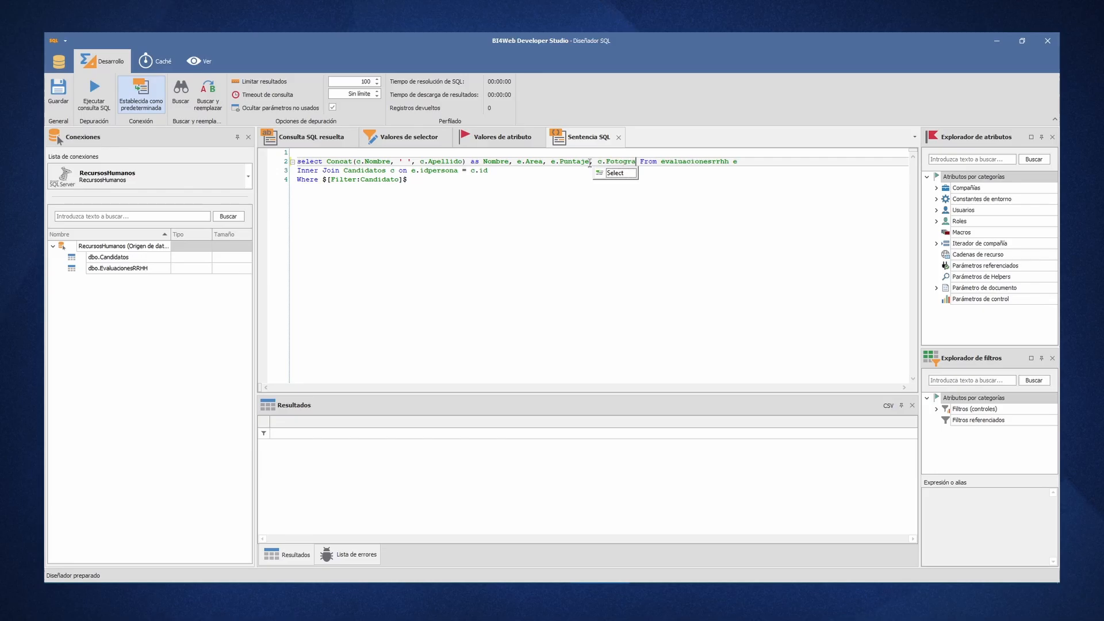
{"action": "key", "text": "F5"}
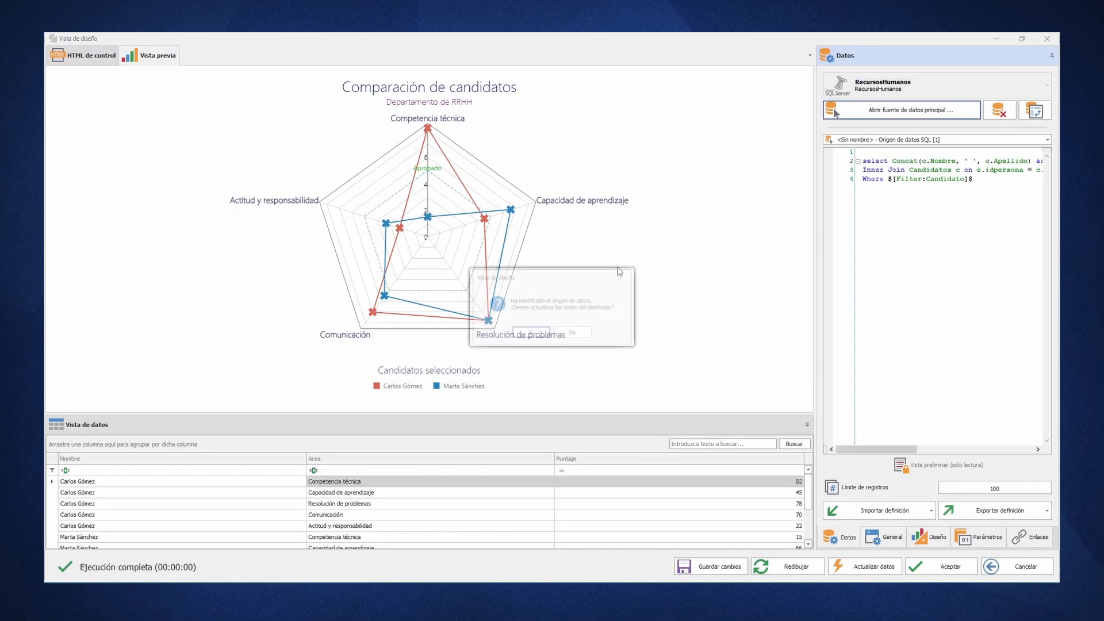
{"action": "left_click", "coordinate": [532, 332]}
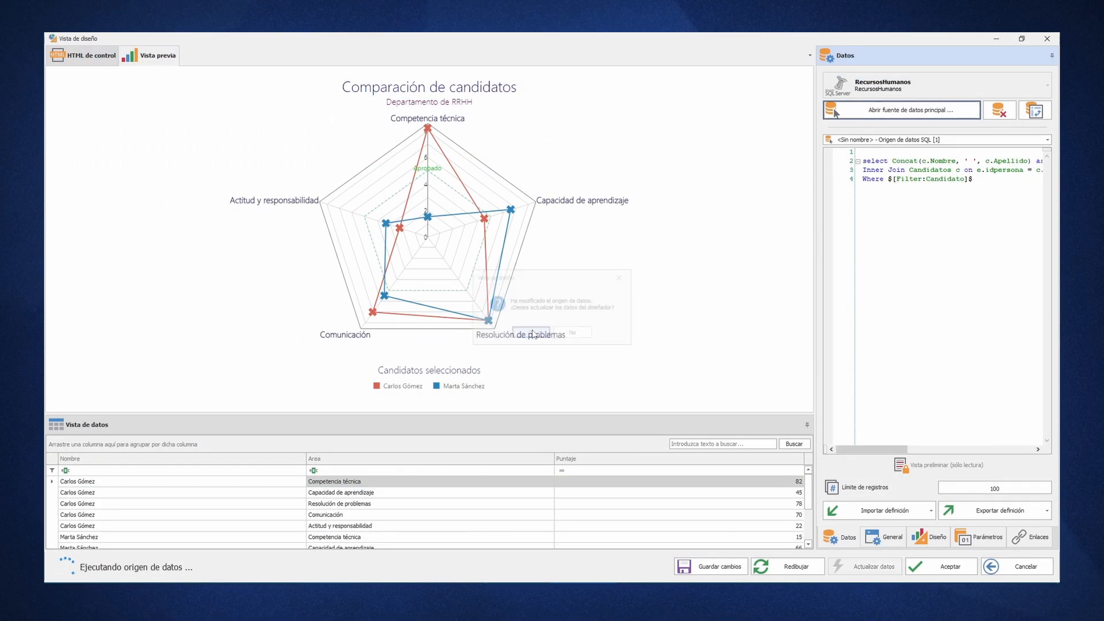
- Set the label column of the auto-created series to Fotografia
{"action": "left_click", "coordinate": [930, 536]}
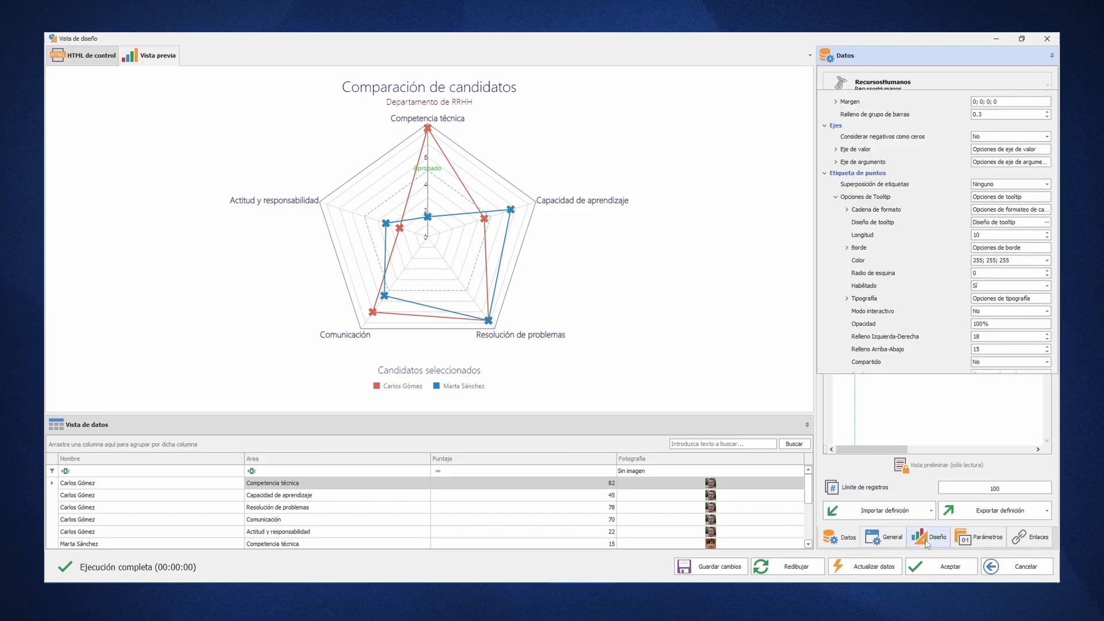
{"action": "scroll", "coordinate": [895, 293], "scroll_direction": "up", "scroll_amount": 4}
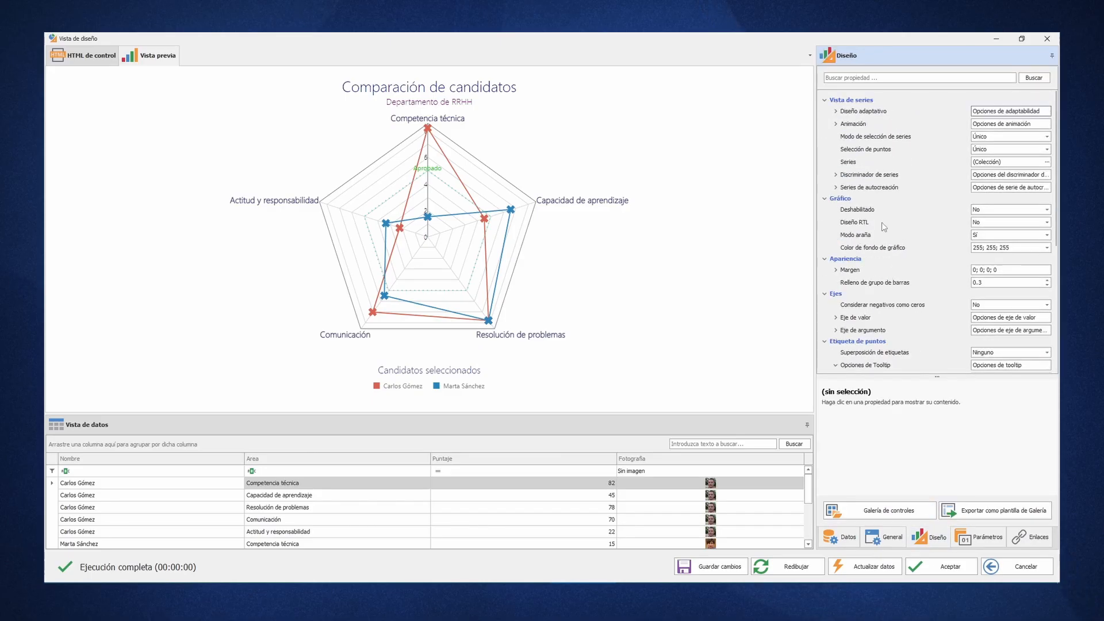
{"action": "left_click", "coordinate": [832, 187]}
{"action": "scroll", "coordinate": [903, 229], "scroll_direction": "down", "scroll_amount": 3}
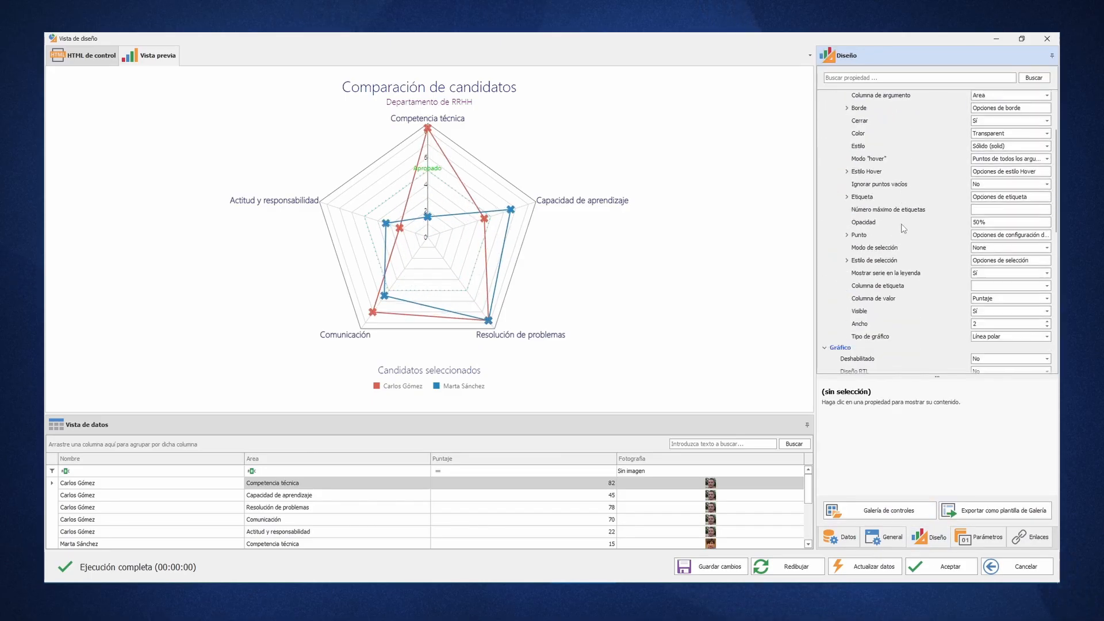
{"action": "scroll", "coordinate": [903, 229], "scroll_direction": "down", "scroll_amount": 1}
{"action": "left_click", "coordinate": [1047, 254]}
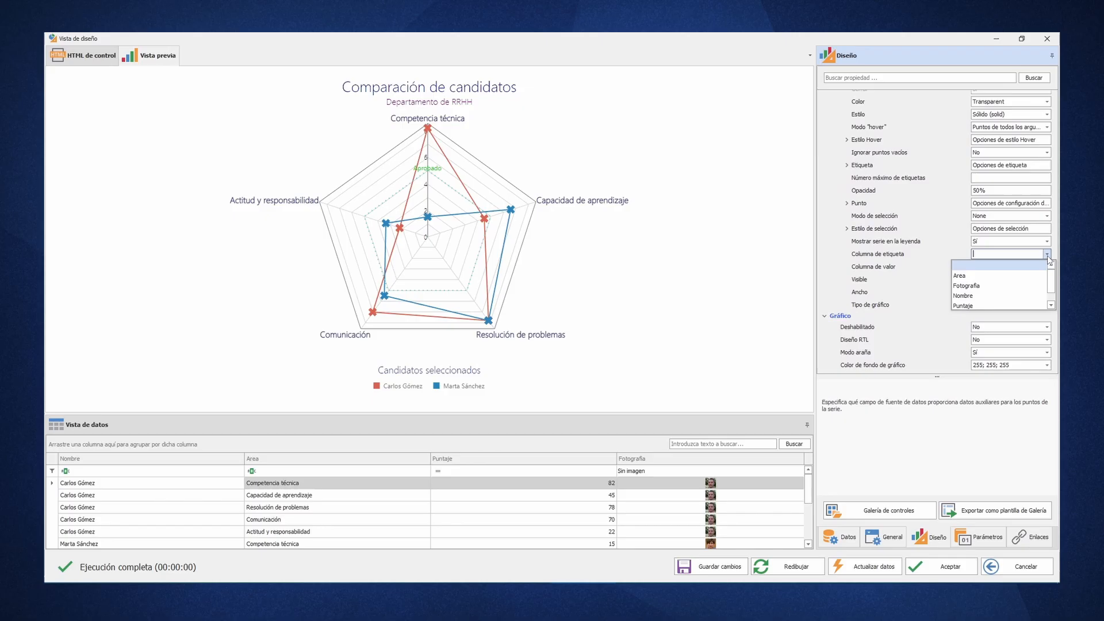
{"action": "left_click", "coordinate": [983, 286]}
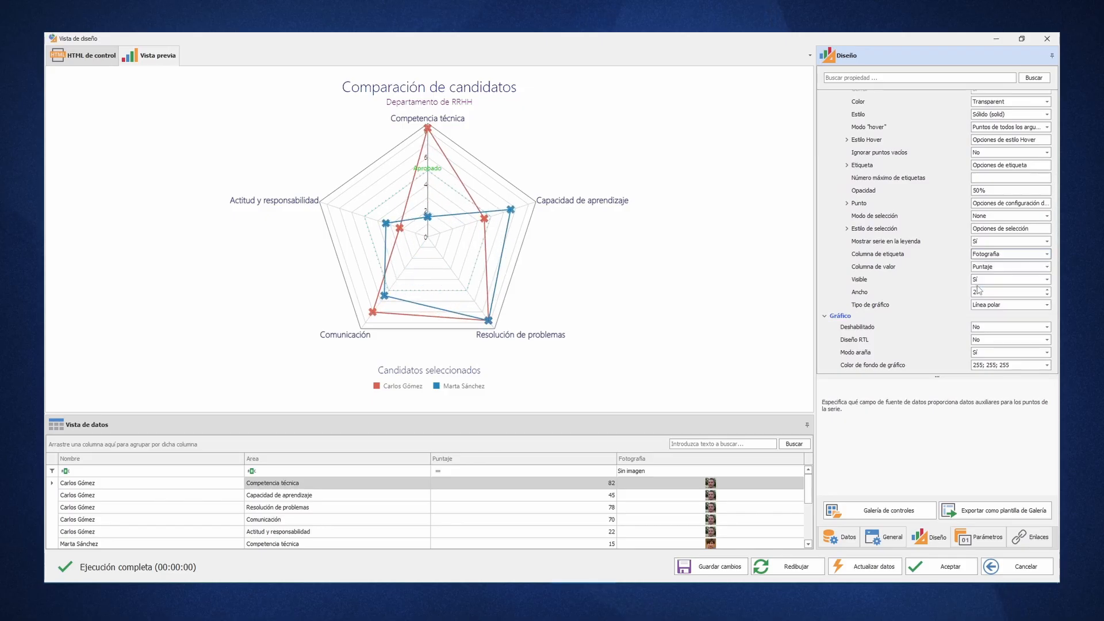
- Reopen the tooltip code and add a div with style "display: flex" between the title div and the table
{"action": "scroll", "coordinate": [978, 290], "scroll_direction": "down", "scroll_amount": 8}
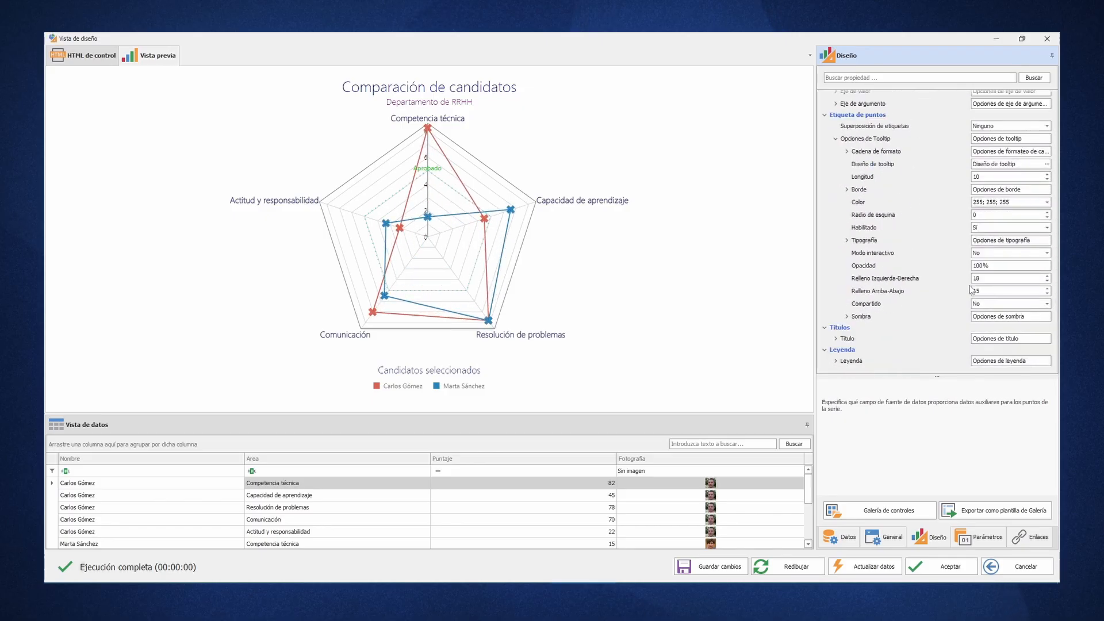
{"action": "left_click", "coordinate": [1046, 165]}
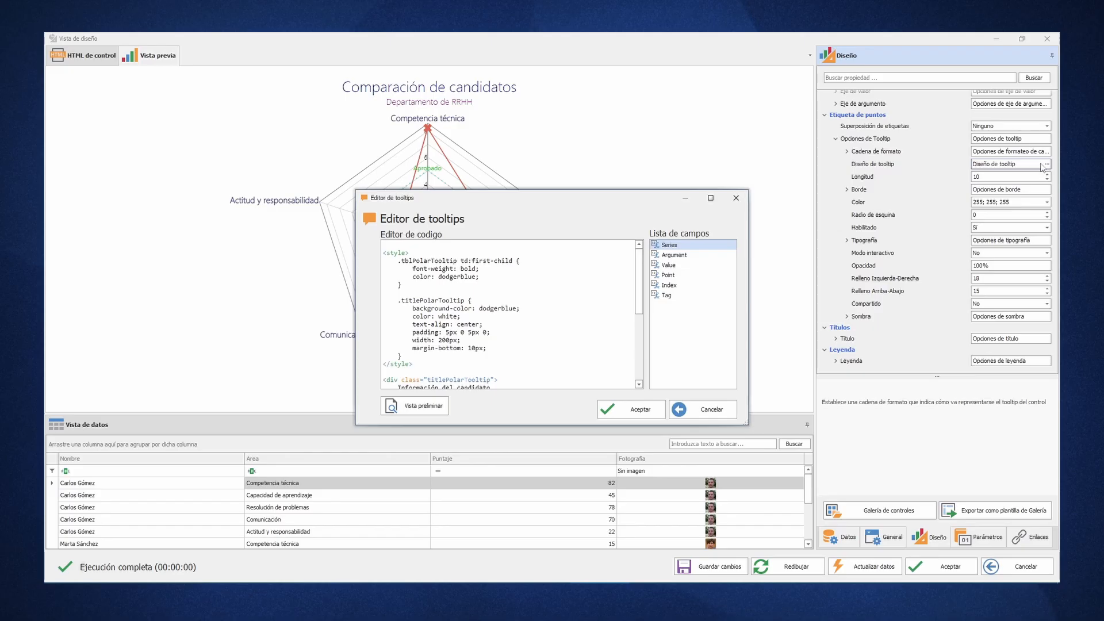
{"action": "left_click", "coordinate": [434, 363]}
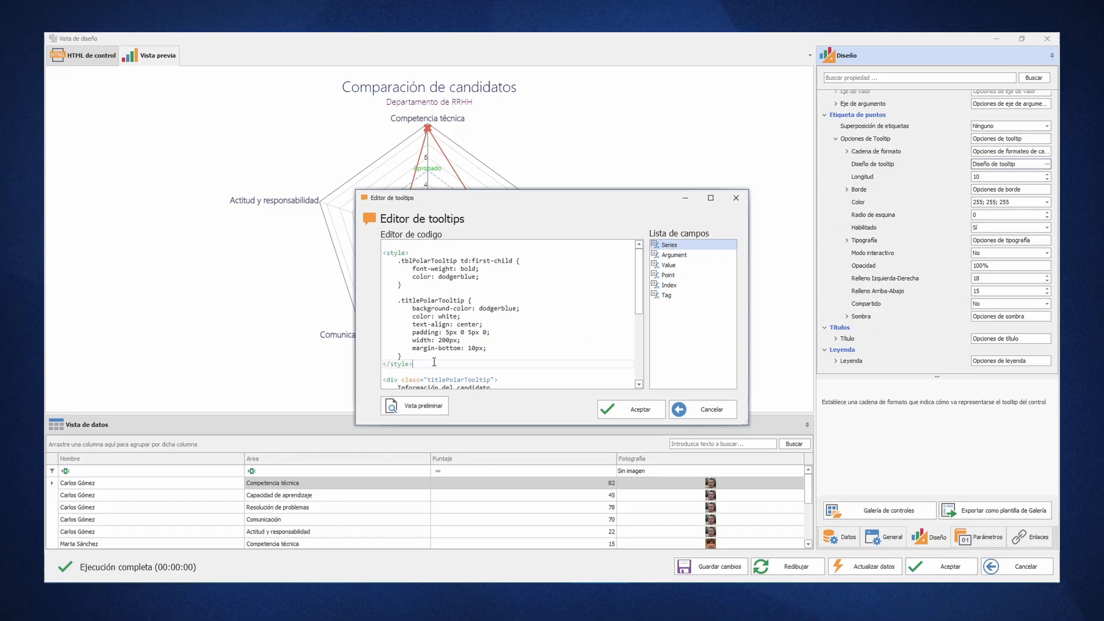
{"action": "scroll", "coordinate": [434, 361], "scroll_direction": "down", "scroll_amount": 1}
{"action": "scroll", "coordinate": [434, 361], "scroll_direction": "down", "scroll_amount": 1}
{"action": "left_click", "coordinate": [438, 349]}
{"action": "key", "text": "Return"}
{"action": "key", "text": "Return"}
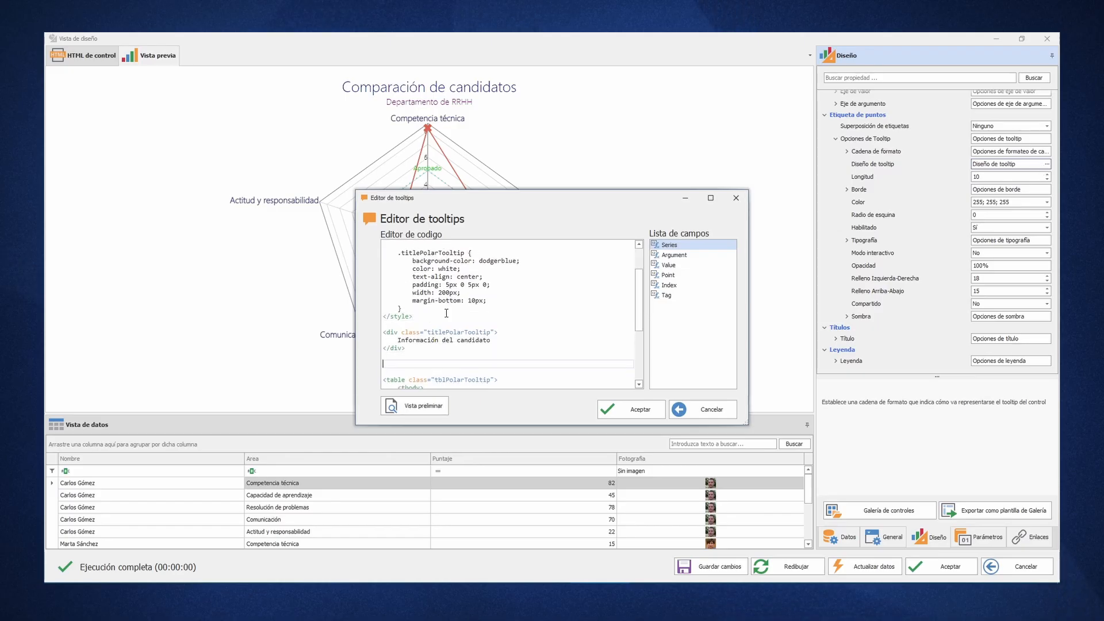
{"action": "type", "text": "<div style=\"display: flex"}
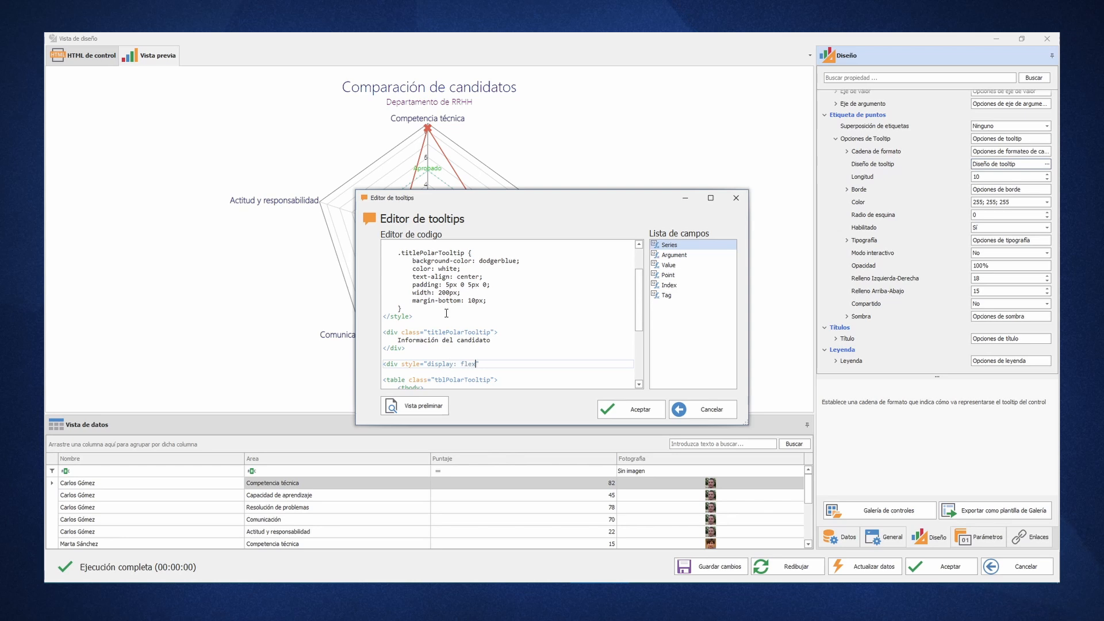
{"action": "type", "text": "\">"}
{"action": "key", "text": "Return"}
- Inside the flex div, add an img with src "data:image/png;base64,$[Tag]$", alt "Foto" and class "imgPolarTooltip"
{"action": "type", "text": "<img src="}
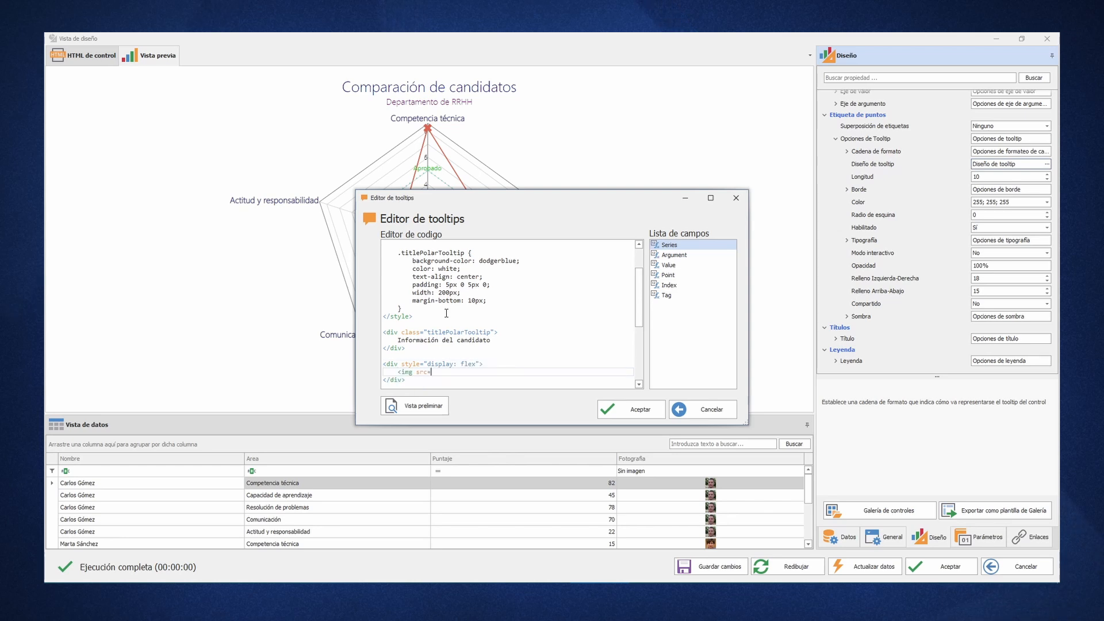
{"action": "type", "text": "\"data:image/png;ba"}
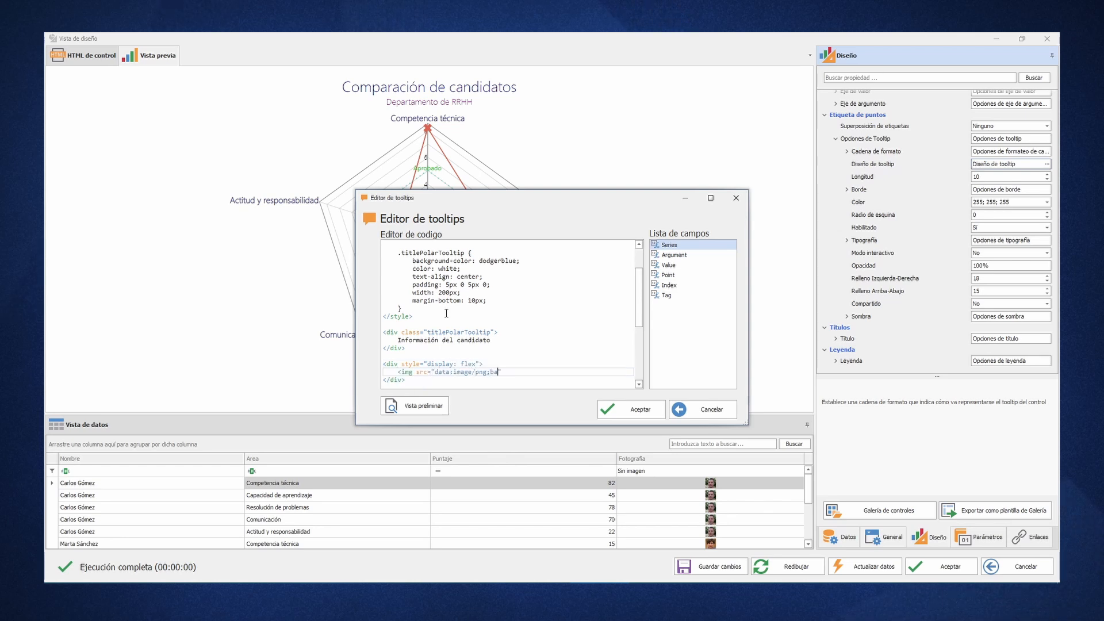
{"action": "type", "text": "se64,"}
{"action": "double_click", "coordinate": [668, 295]}
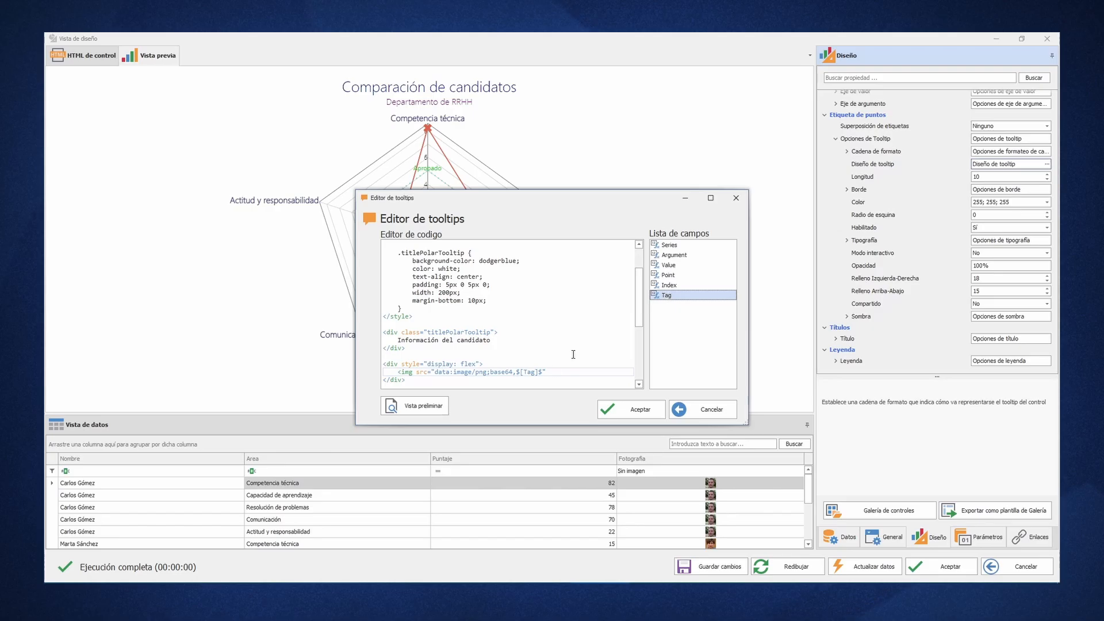
{"action": "left_click", "coordinate": [548, 374]}
{"action": "type", "text": "alt=\"Foto"}
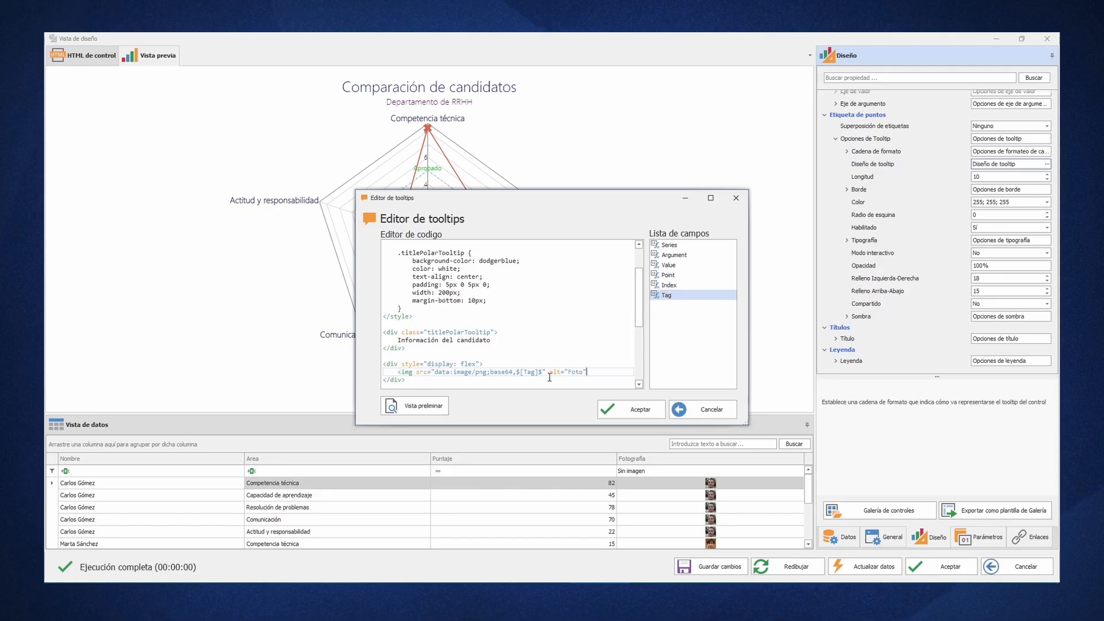
{"action": "key", "text": "Return"}
{"action": "type", "text": "class=\"imgPolarTooltip\" />"}
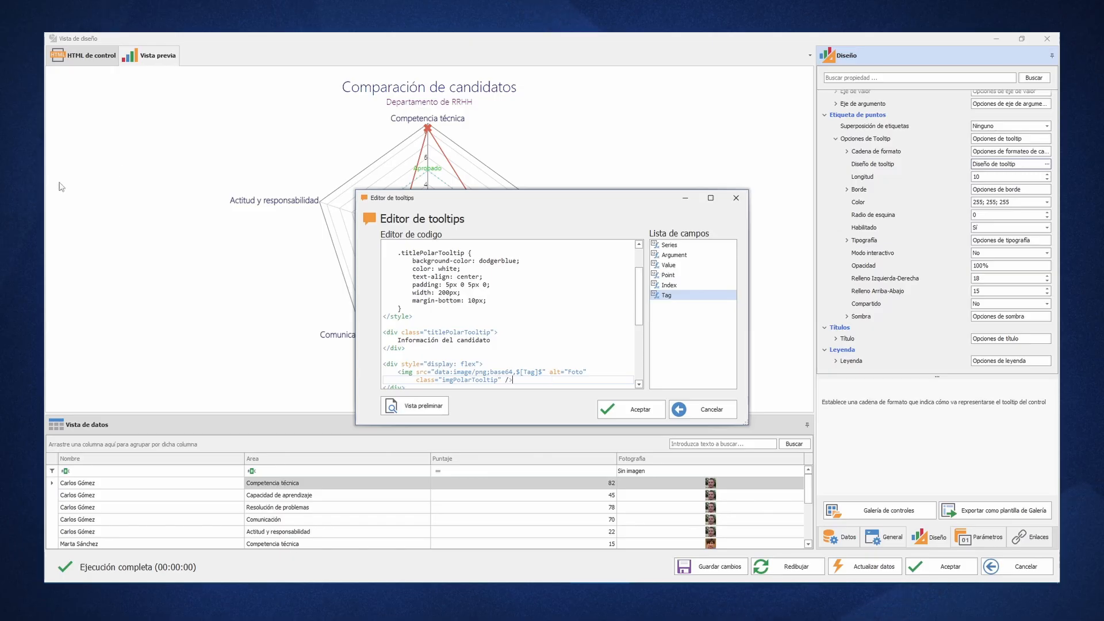
- Add an .imgPolarTooltip rule to the style block with height: 100px, width: 100% and object-fit: contain
{"action": "left_click", "coordinate": [442, 310]}
{"action": "key", "text": "Return"}
{"action": "key", "text": "Return"}
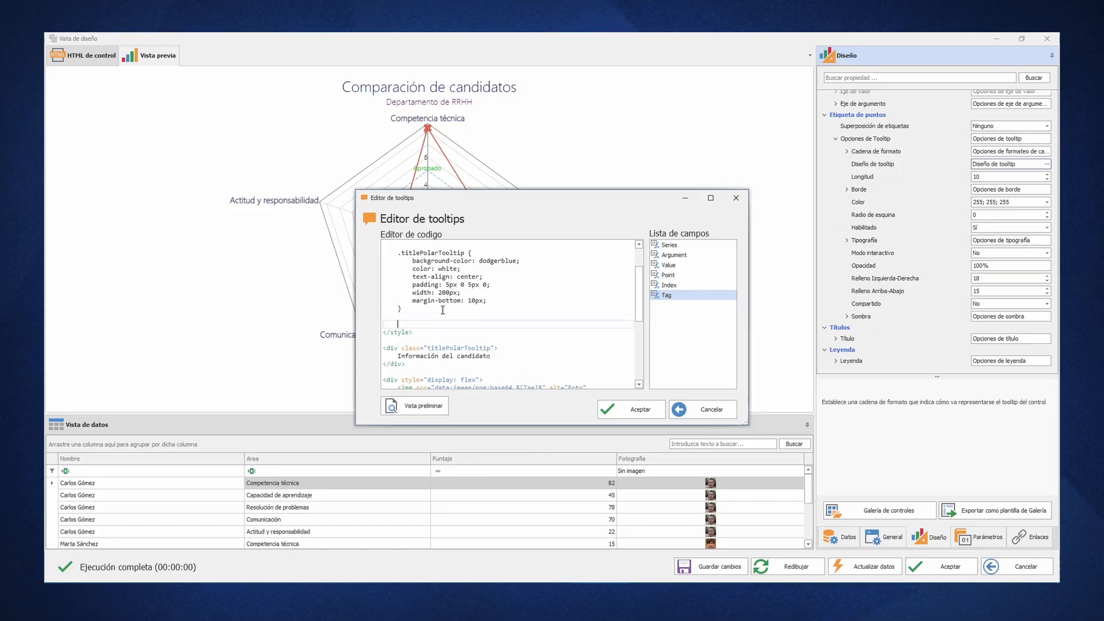
{"action": "type", "text": ".imgPolarTooltip {"}
{"action": "key", "text": "Return"}
{"action": "key", "text": "Return"}
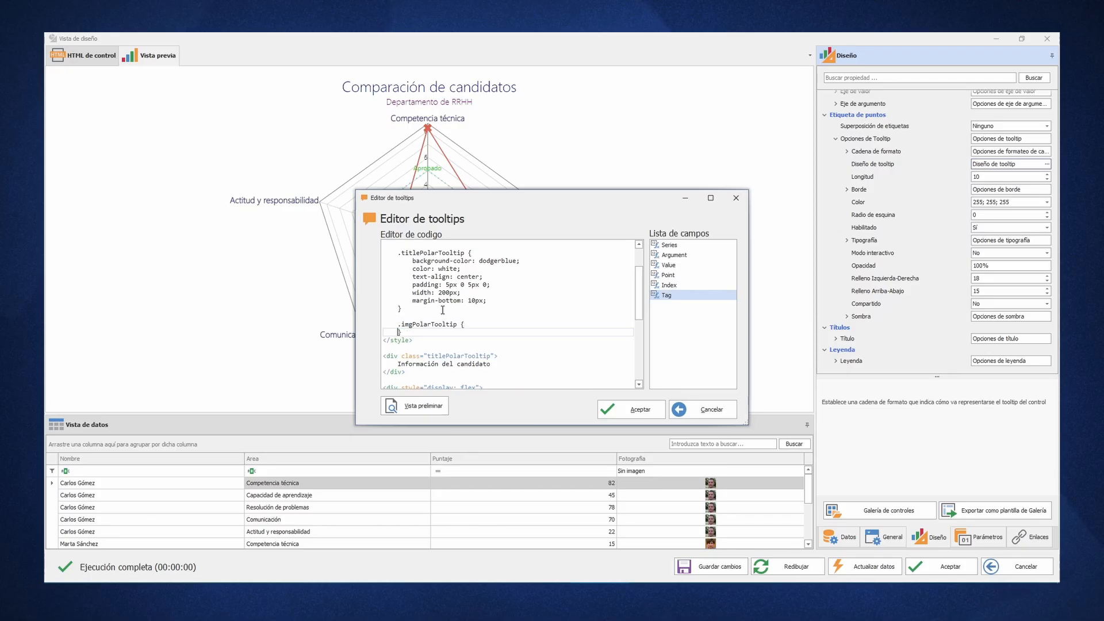
{"action": "type", "text": "}"}
{"action": "key", "text": "Up"}
{"action": "key", "text": "Tab"}
{"action": "type", "text": "height: 100px;"}
{"action": "key", "text": "Return"}
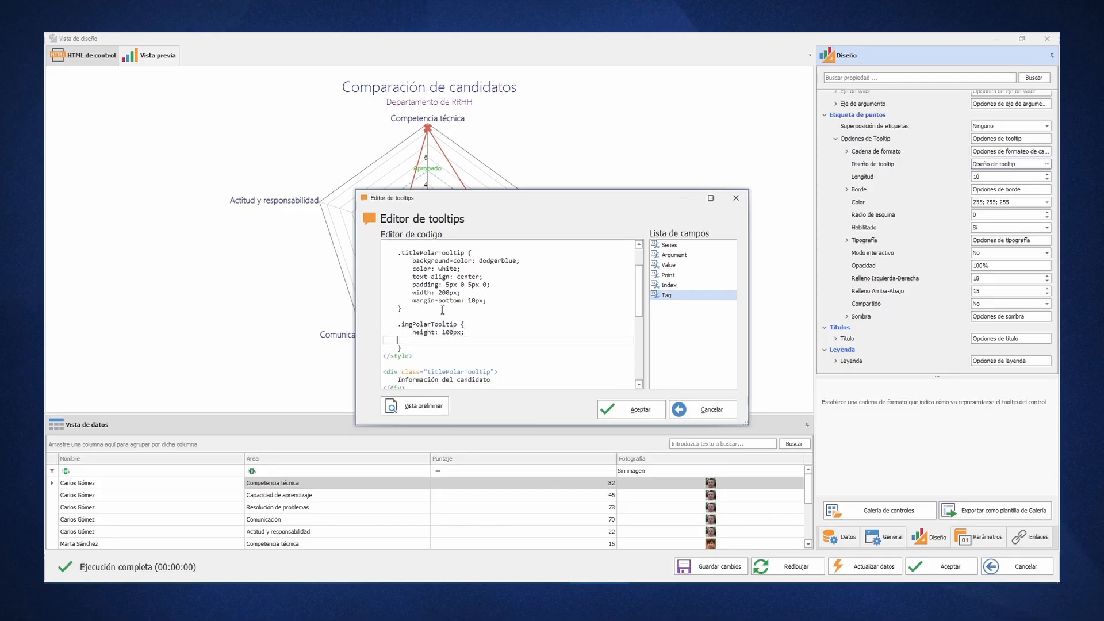
{"action": "type", "text": "width: 100%;"}
{"action": "key", "text": "Return"}
{"action": "type", "text": "object"}
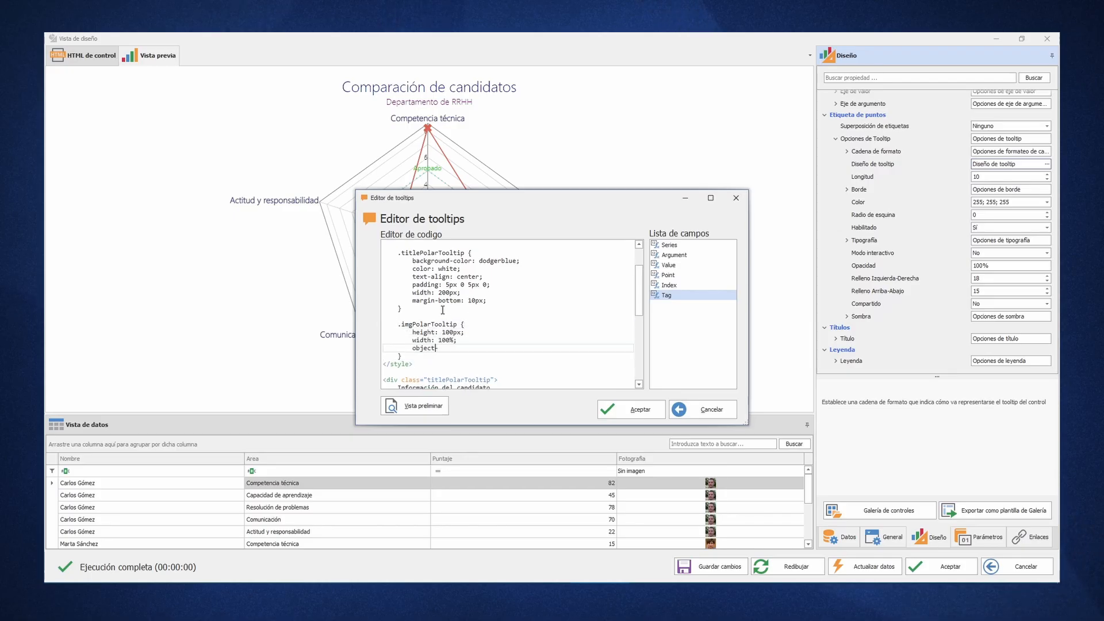
{"action": "type", "text": "-fit: contain;"}
- Accept the tooltip code and check the tooltips on the Resolución de problemas and Capacidad de aprendizaje points
{"action": "left_click", "coordinate": [633, 409]}
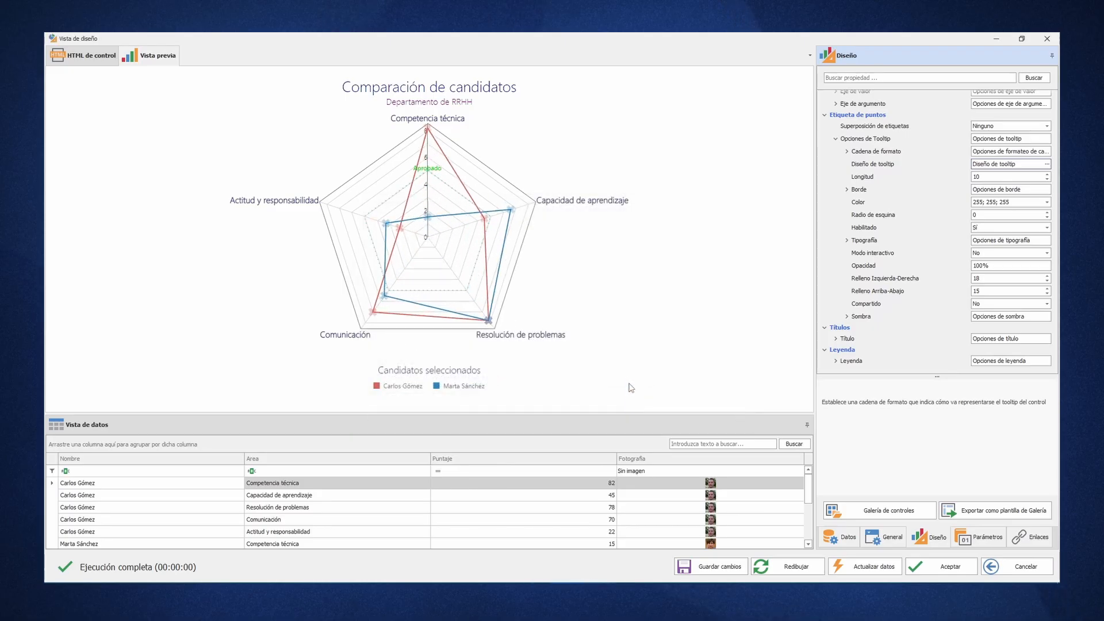
{"action": "mouse_move", "coordinate": [492, 327]}
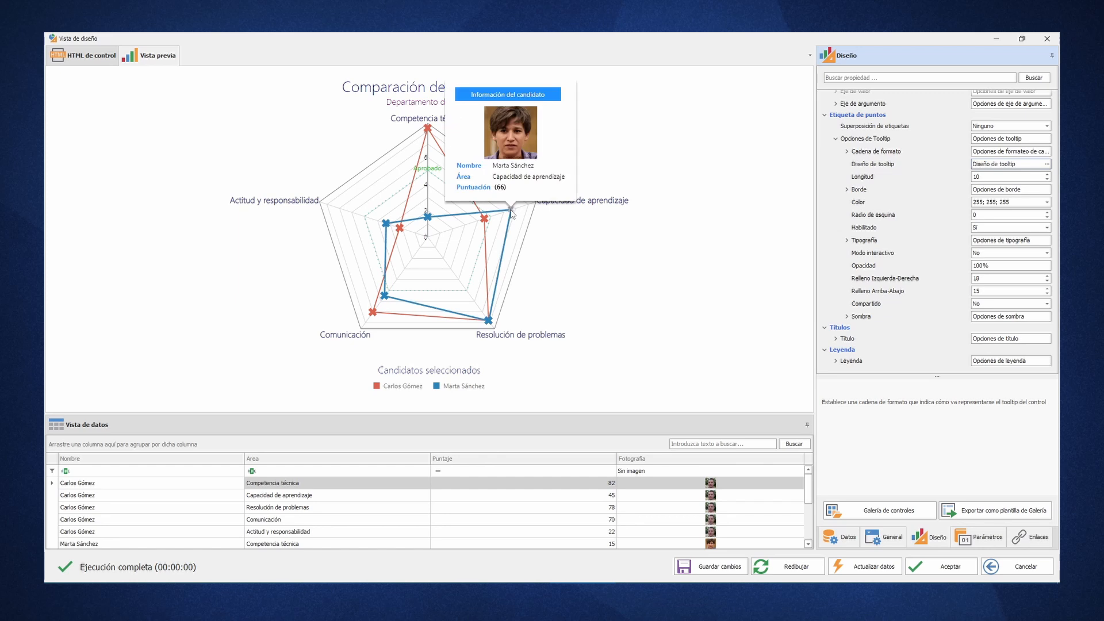
{"action": "mouse_move", "coordinate": [485, 222]}
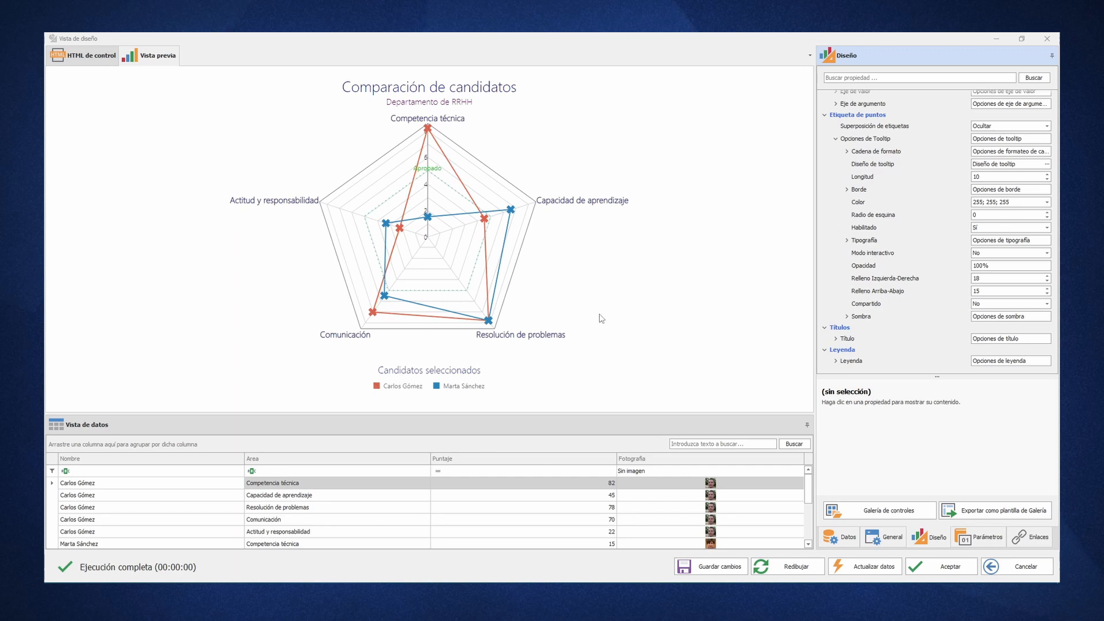
- Accept the polar chart's design and open the project's helpers editor
{"action": "left_click", "coordinate": [942, 566]}
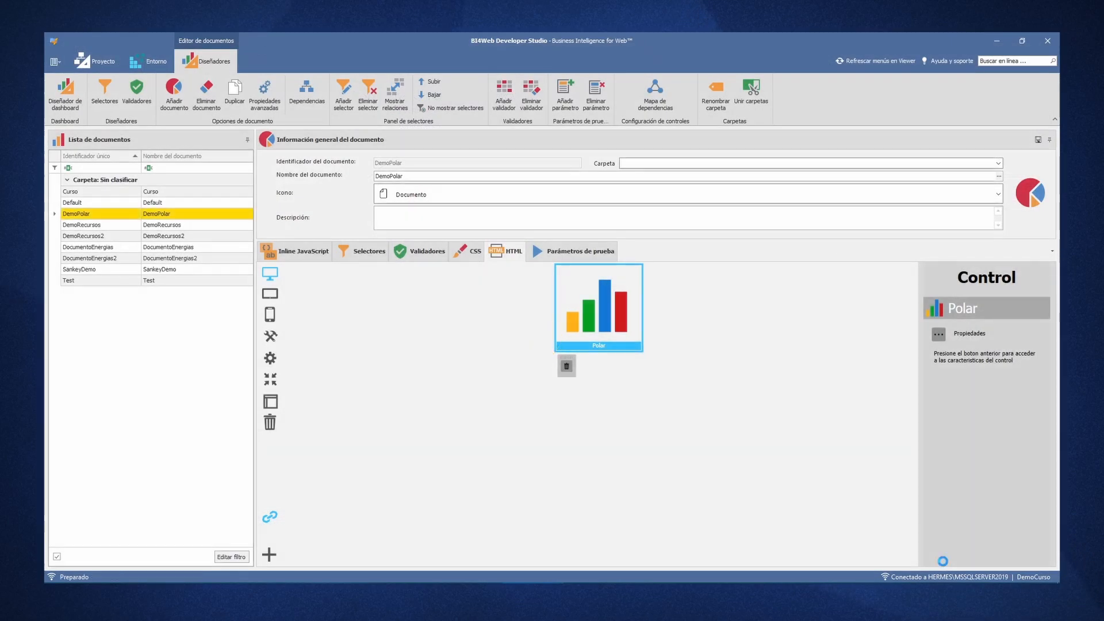
{"action": "left_click", "coordinate": [144, 68]}
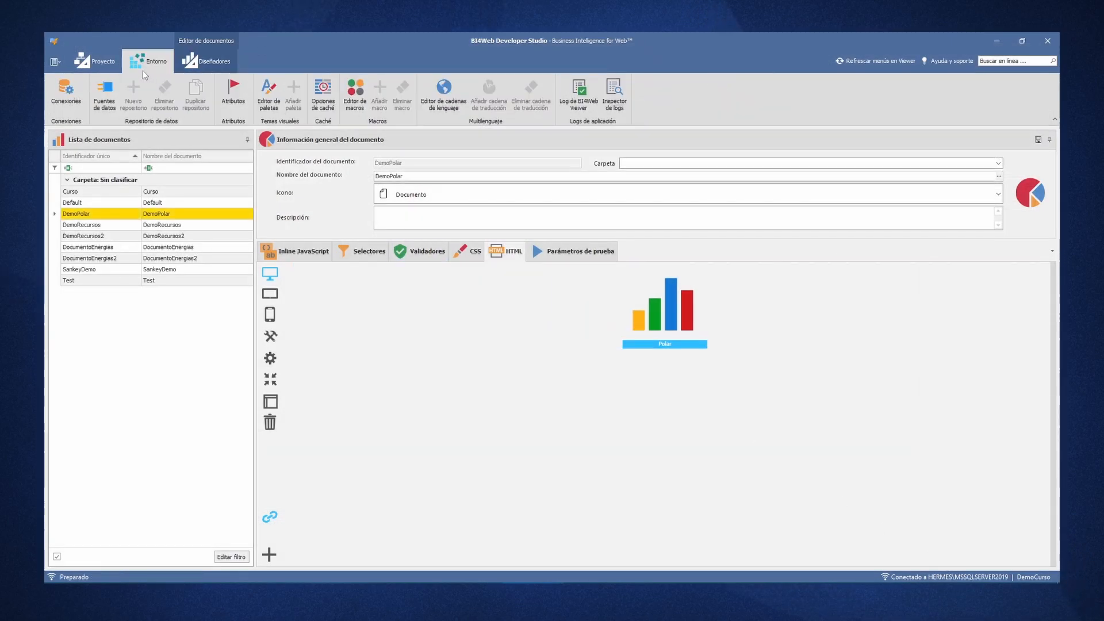
{"action": "left_click", "coordinate": [93, 60]}
{"action": "left_click", "coordinate": [173, 98]}
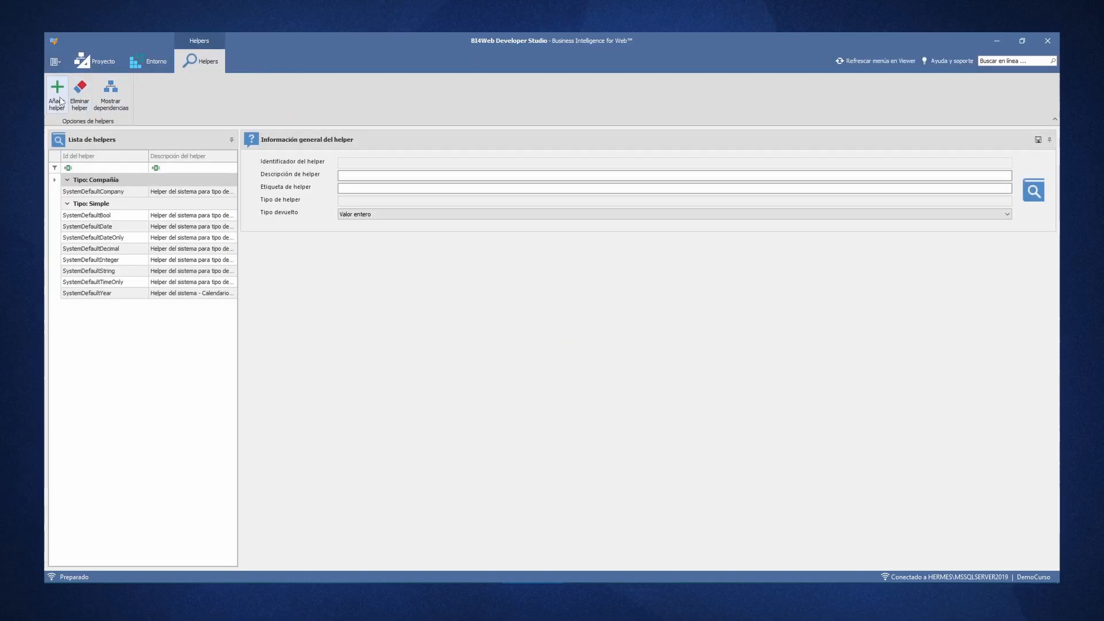
- Create a helper of type Query with HelperCandidato as both its ID and its description
{"action": "left_click", "coordinate": [57, 103]}
{"action": "type", "text": "HelperCandidato"}
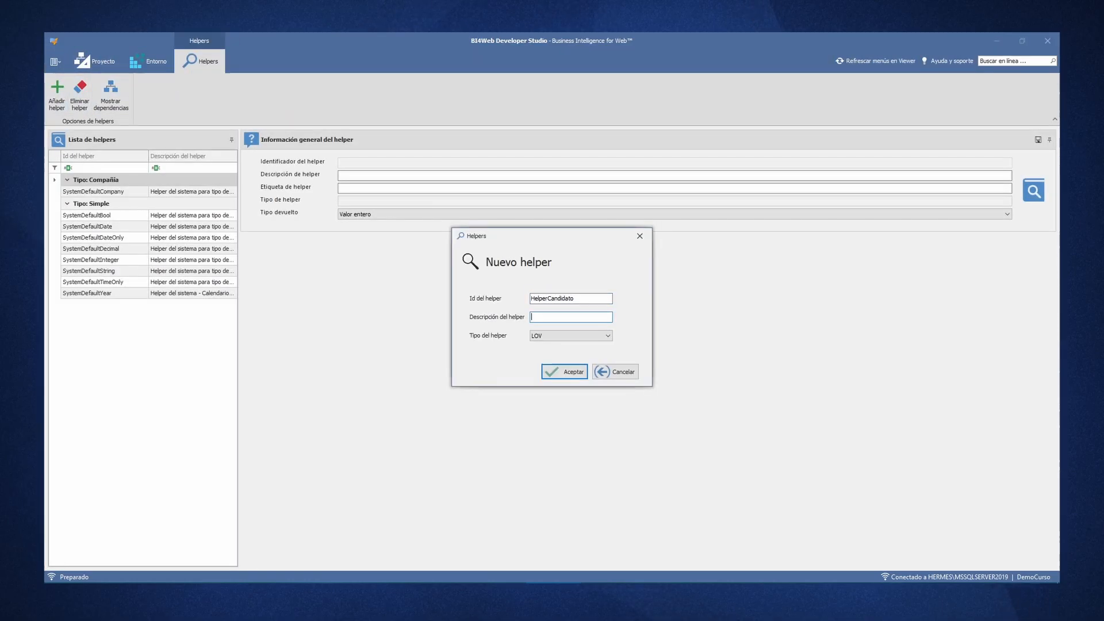
{"action": "key", "text": "Tab"}
{"action": "type", "text": "HelperC"}
{"action": "left_click", "coordinate": [607, 335]}
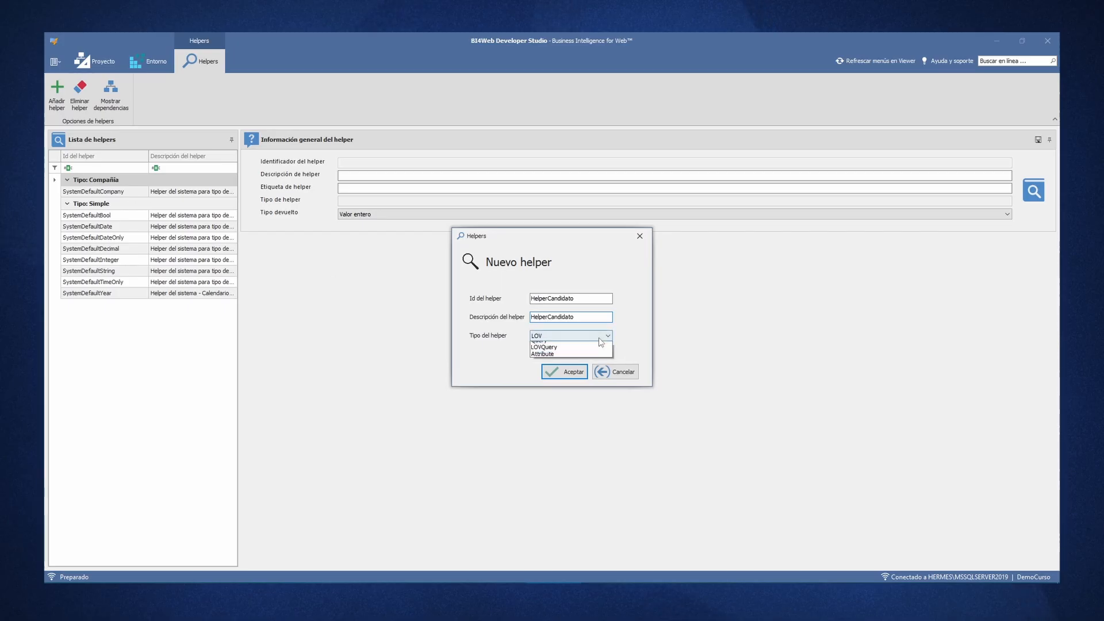
{"action": "left_click", "coordinate": [552, 352]}
{"action": "left_click", "coordinate": [564, 372]}
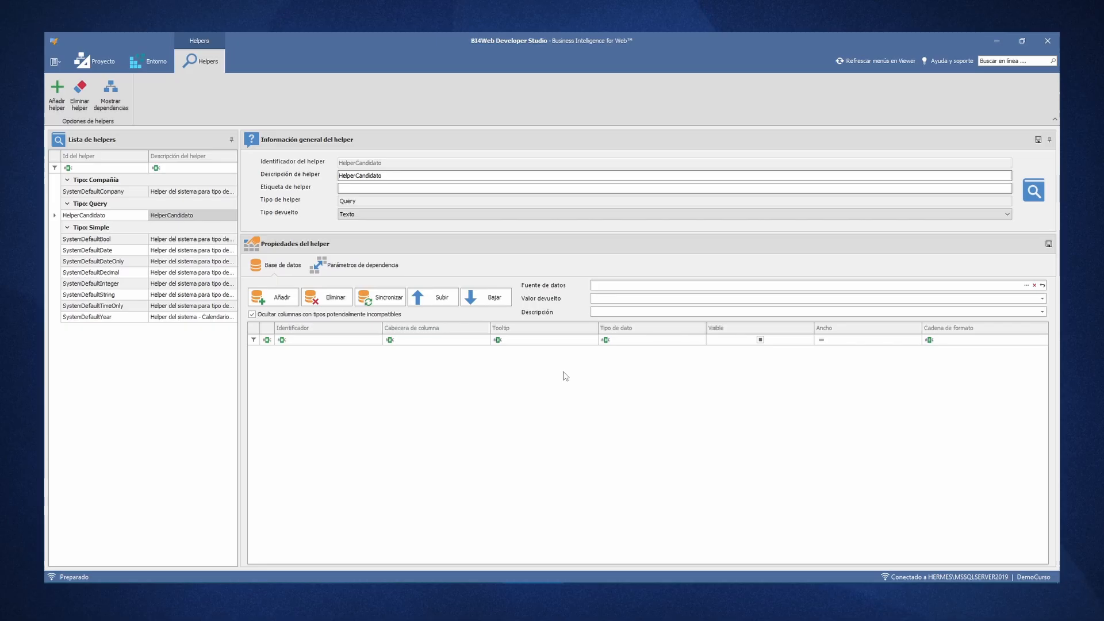
- Set the helper's description and label to "Selección de candidatos"
{"action": "left_click", "coordinate": [388, 175]}
{"action": "type", "text": "Selección de c"}
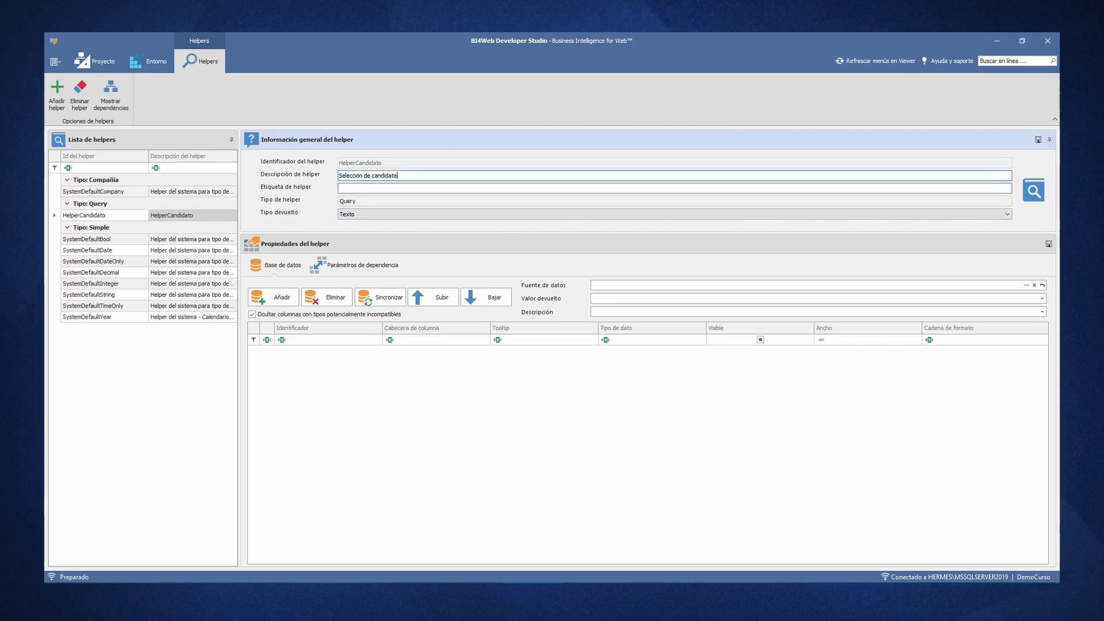
{"action": "key", "text": "ctrl+a"}
{"action": "key", "text": "ctrl+c"}
{"action": "key", "text": "Tab"}
{"action": "key", "text": "ctrl+v"}
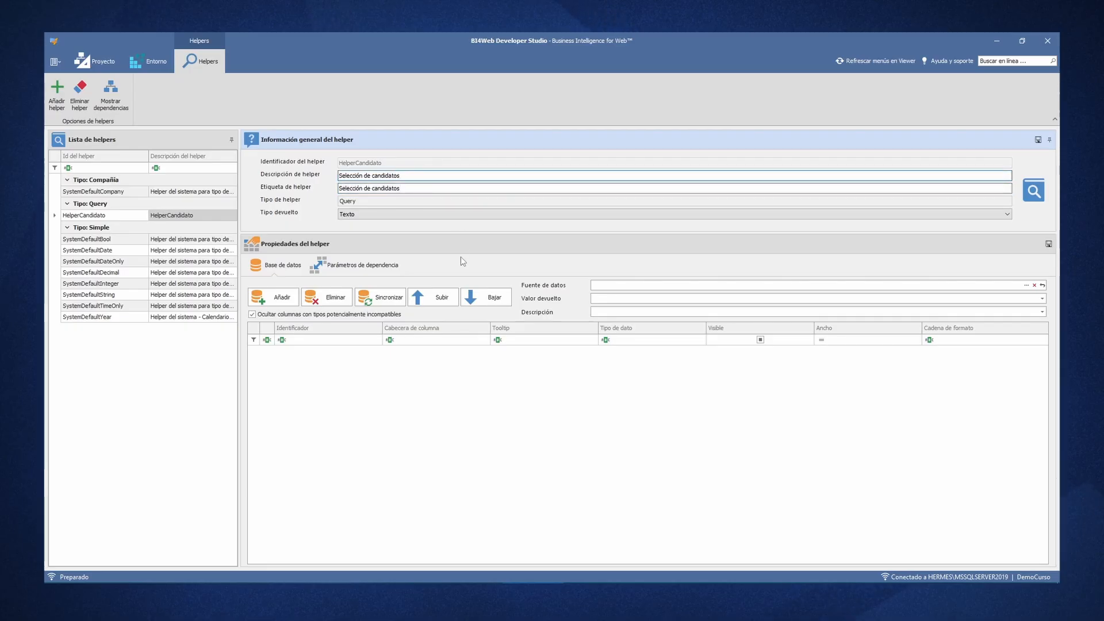
- Open the helper's data source in the SQL designer, saving the helper first, and select the RecursosHumanos connection
{"action": "left_click", "coordinate": [1026, 285]}
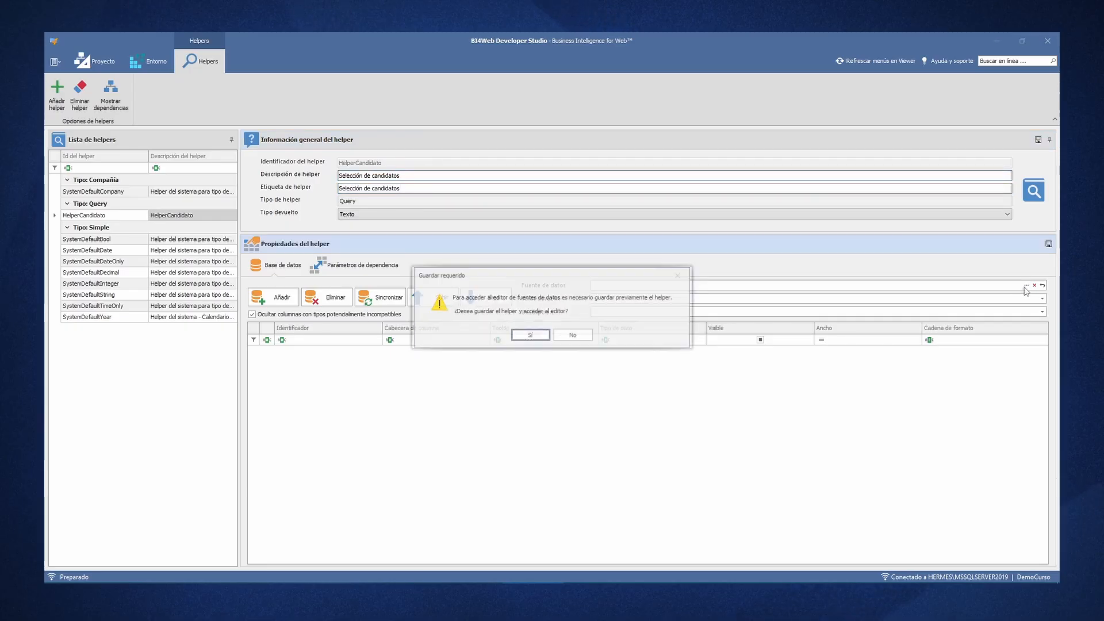
{"action": "left_click", "coordinate": [540, 343]}
{"action": "left_click", "coordinate": [546, 223]}
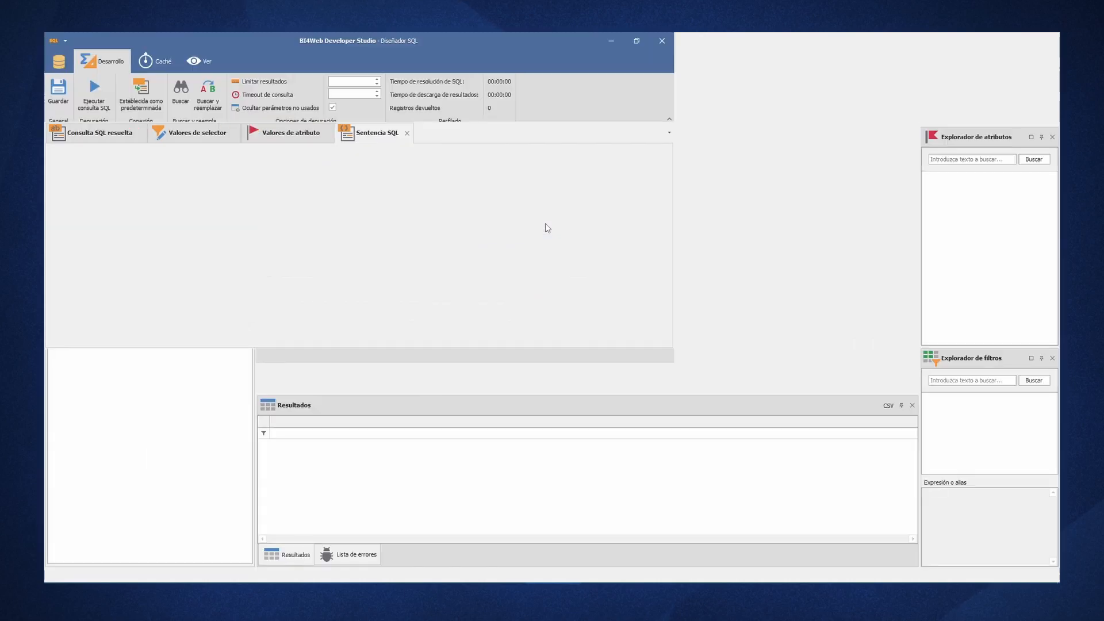
{"action": "left_click", "coordinate": [155, 176]}
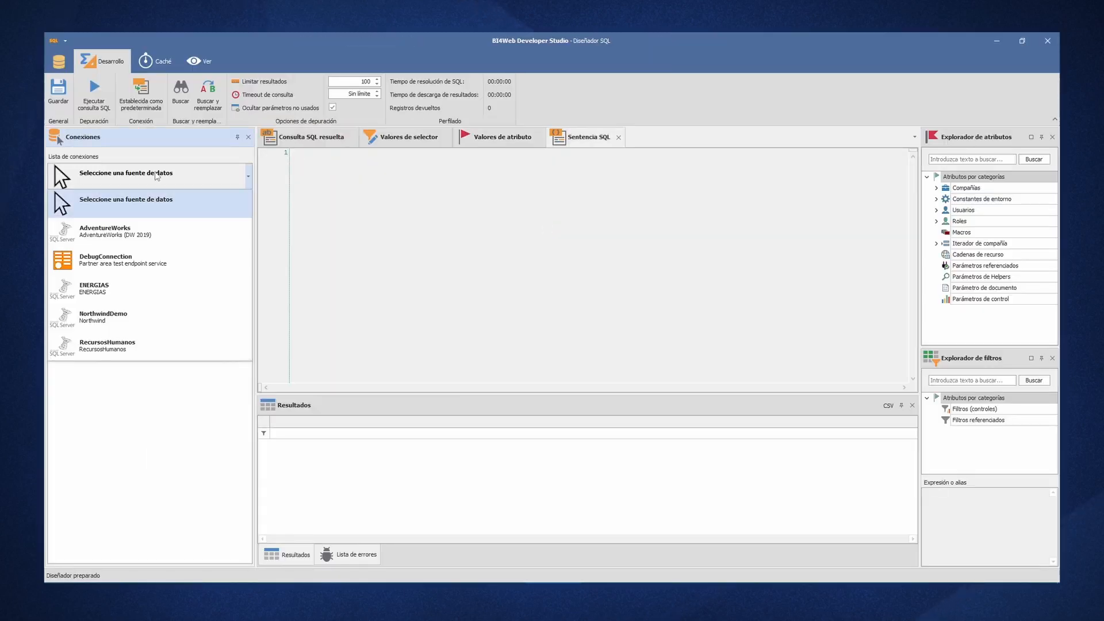
{"action": "left_click", "coordinate": [154, 339]}
- Write the query "select * From Candidatos" and run it
{"action": "left_click", "coordinate": [377, 257]}
{"action": "key", "text": "Return"}
{"action": "type", "text": "sel"}
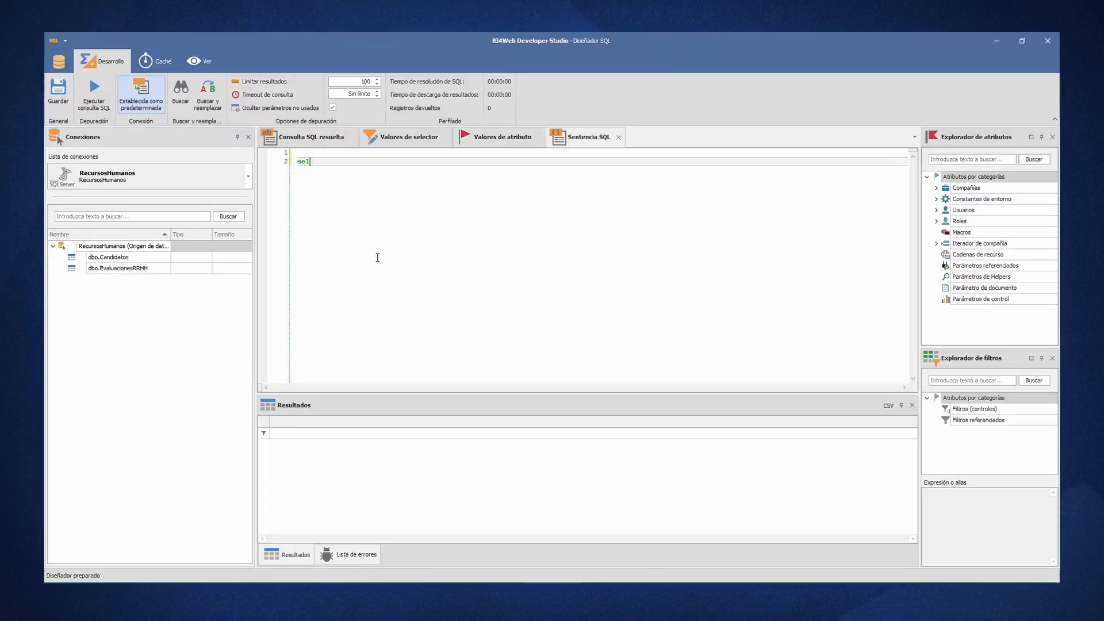
{"action": "type", "text": "ect * From Candidatos"}
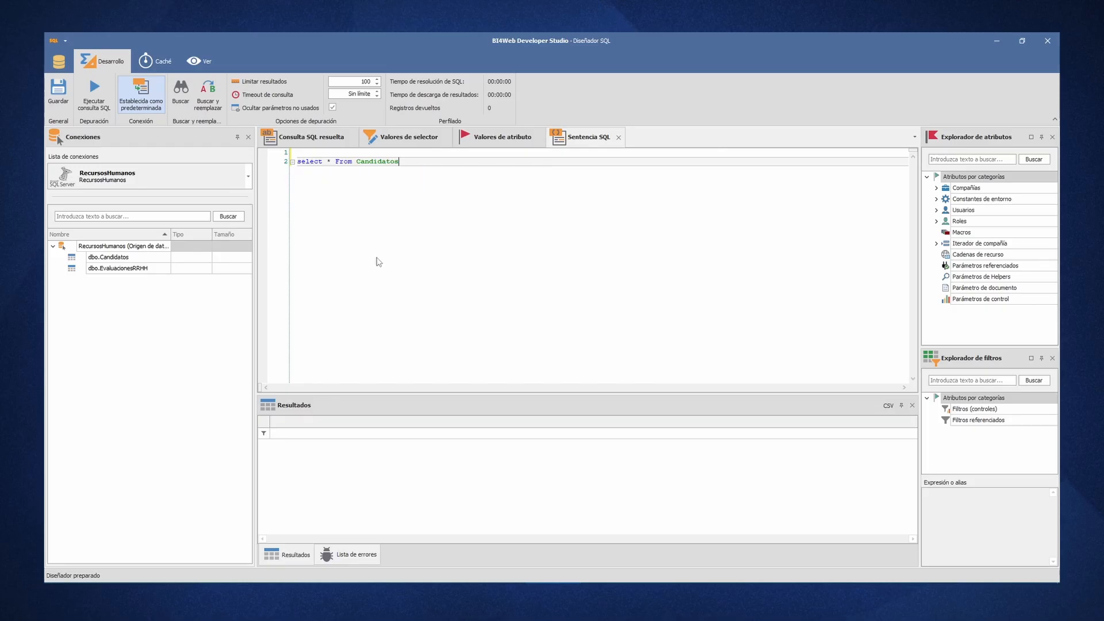
{"action": "key", "text": "F5"}
- Replace the asterisk with "Id, Concat(Nombre, ' ', Apellido) as Nombre, Sexo, Edad, Ciudad, NivelEstudios", run the query, save it and close the SQL designer
{"action": "key", "text": "Delete"}
{"action": "type", "text": "Id, Co"}
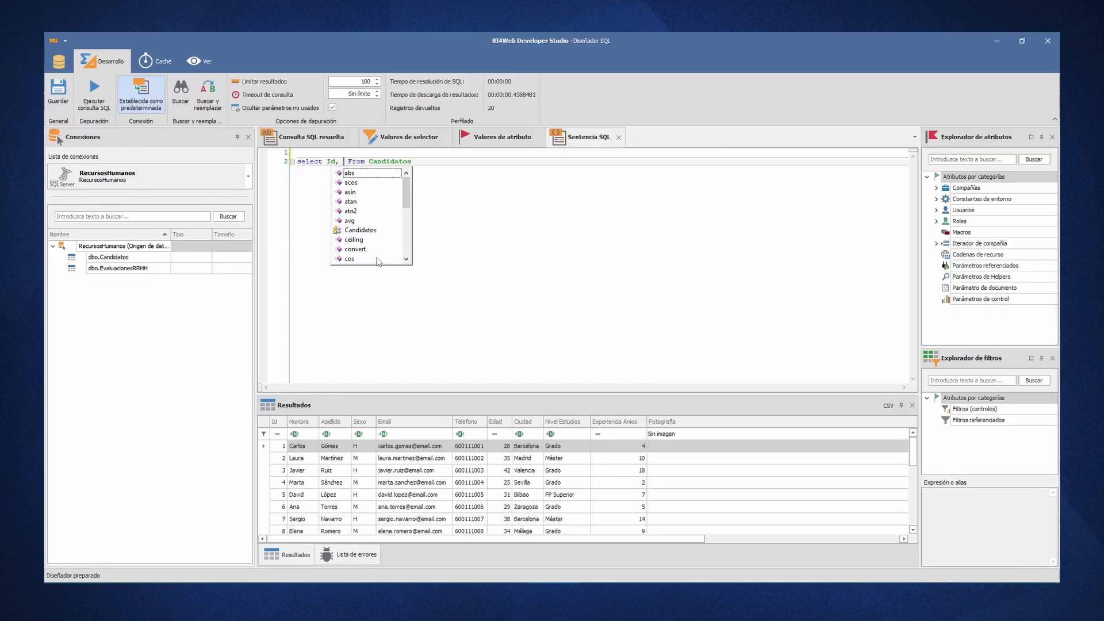
{"action": "type", "text": "ncat("}
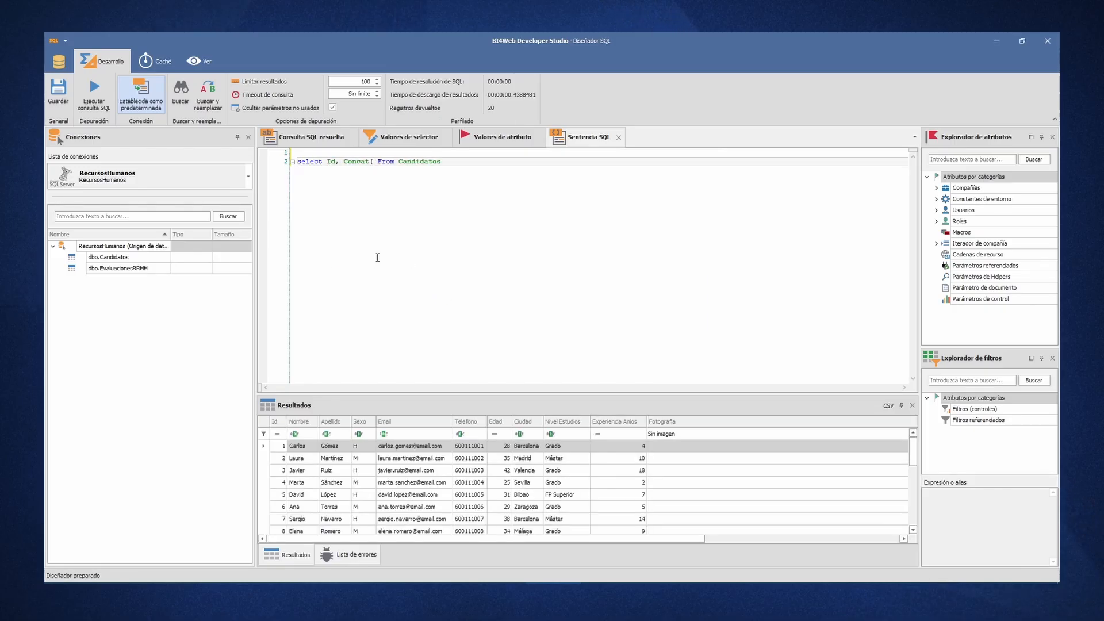
{"action": "type", "text": "Nombre, ' ', "}
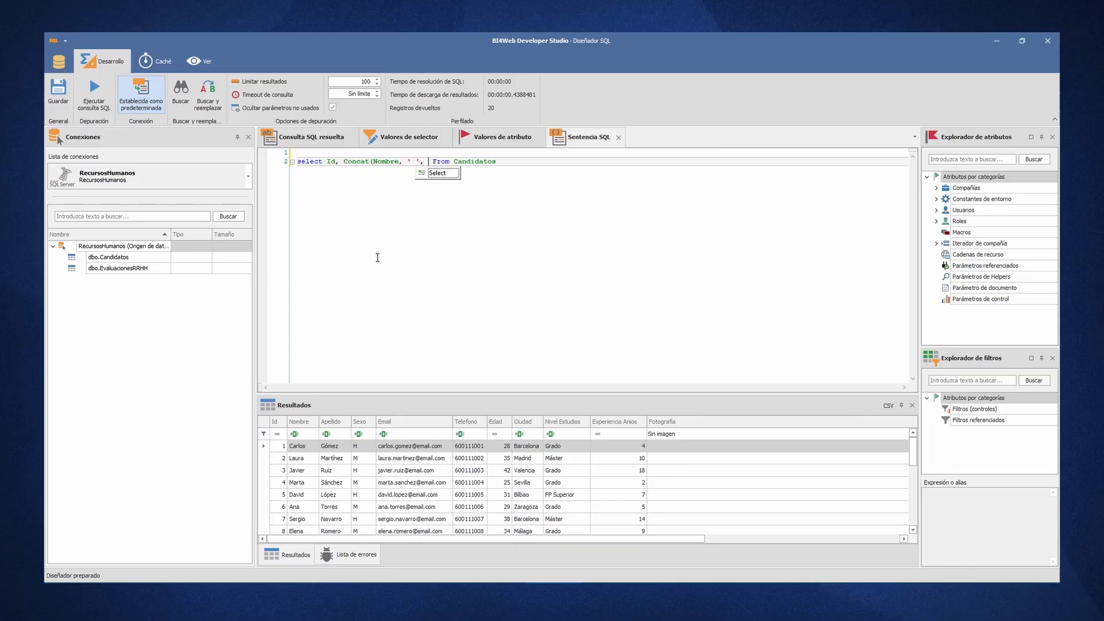
{"action": "type", "text": "Apellido) as Nombre "}
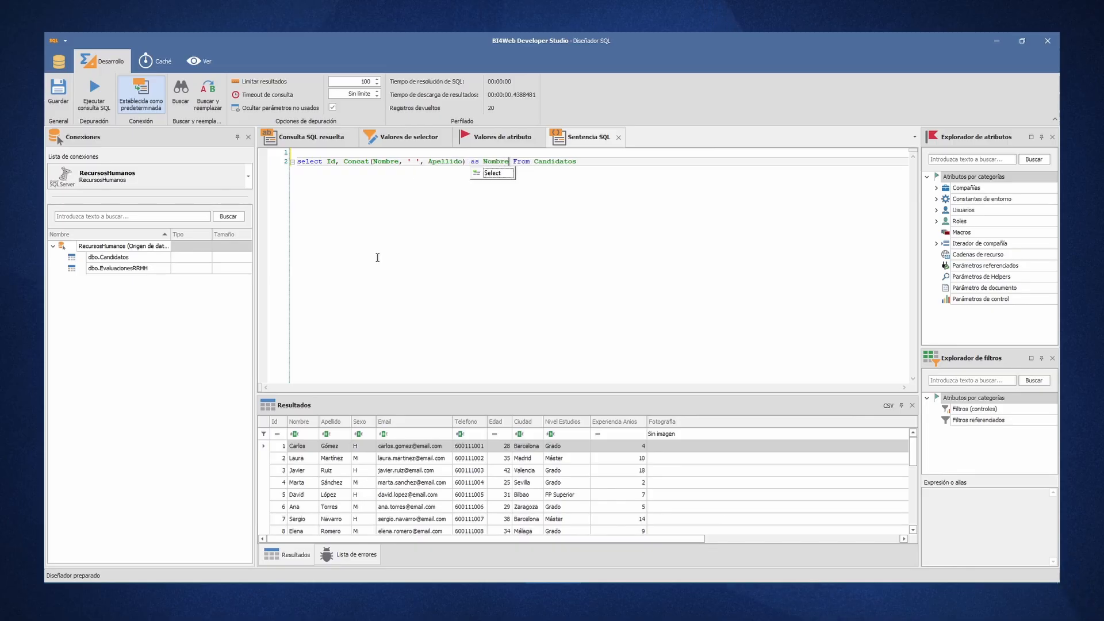
{"action": "type", "text": ", Sexo, Edad, "}
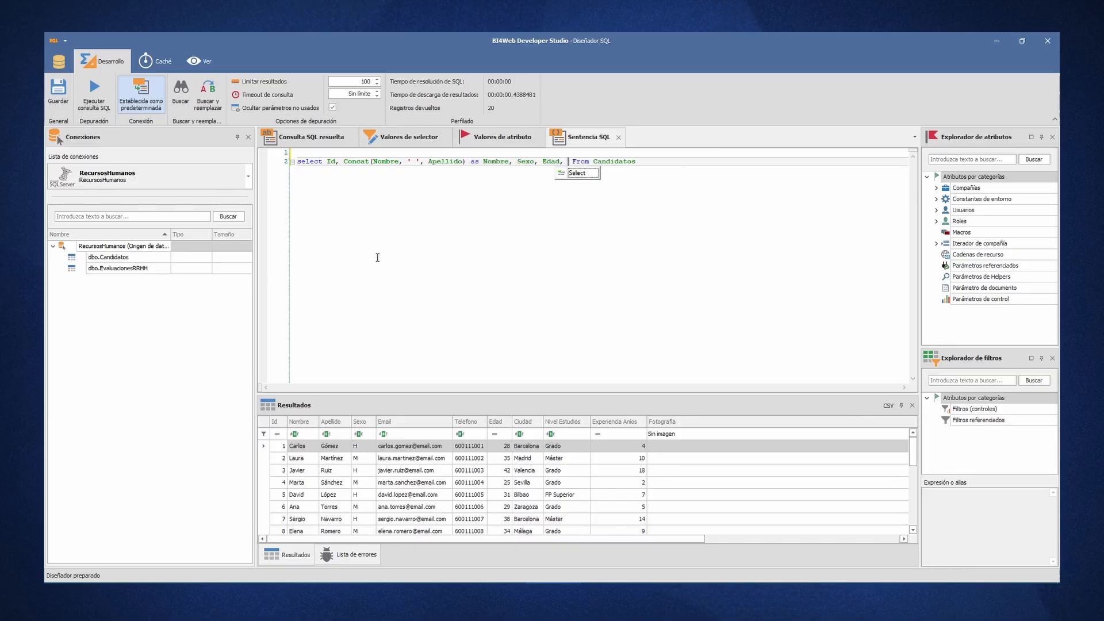
{"action": "type", "text": "Ciudad, NivelEstudios"}
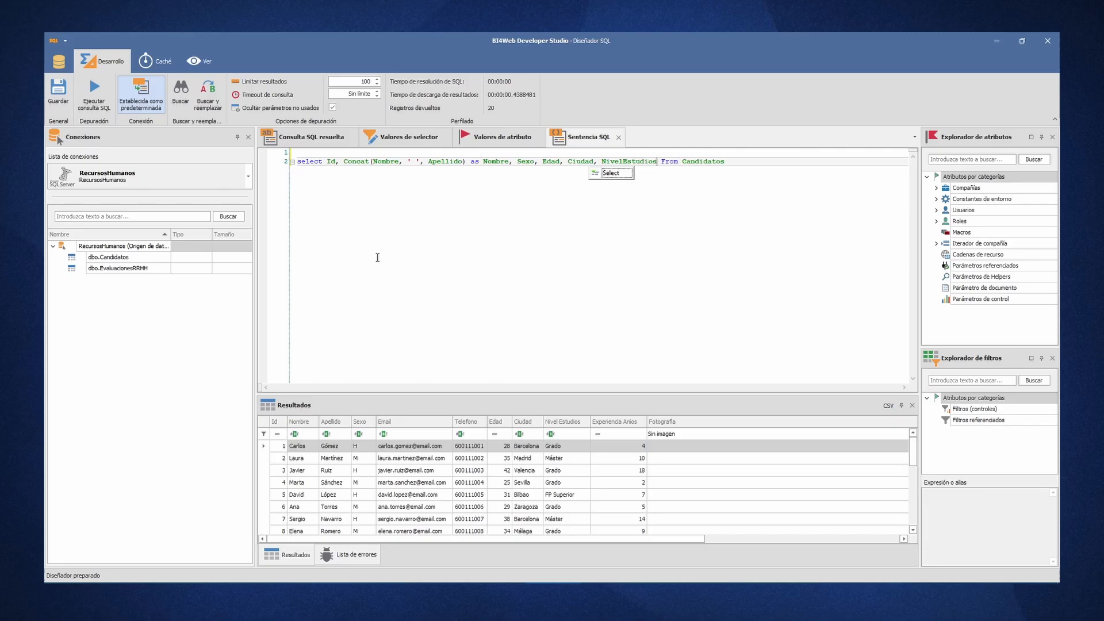
{"action": "key", "text": "F5"}
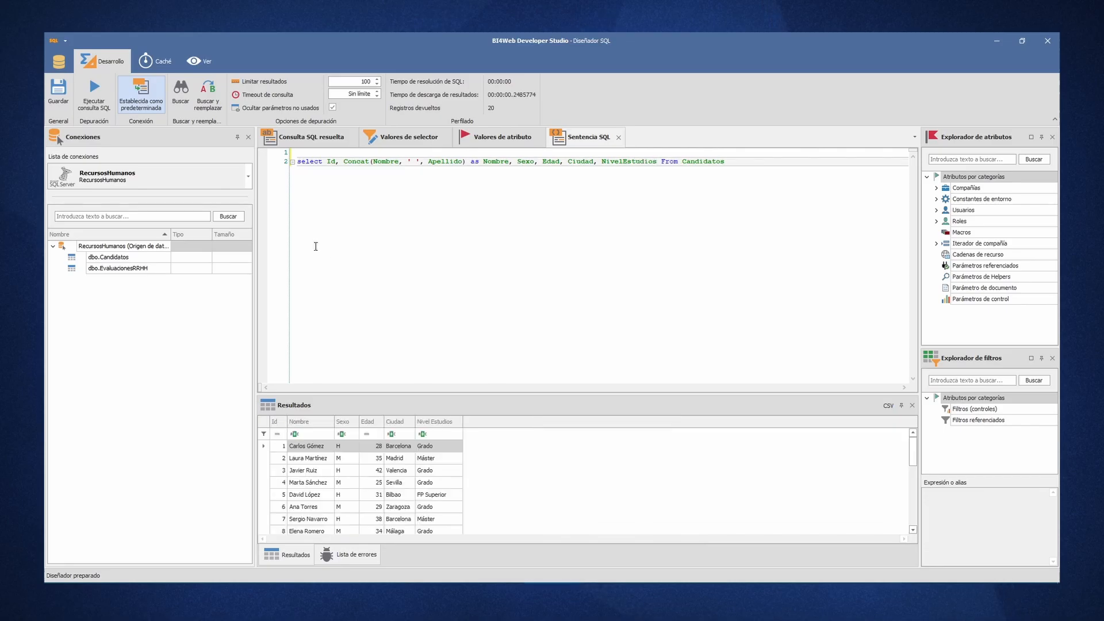
{"action": "left_click", "coordinate": [62, 90]}
{"action": "left_click", "coordinate": [1050, 36]}
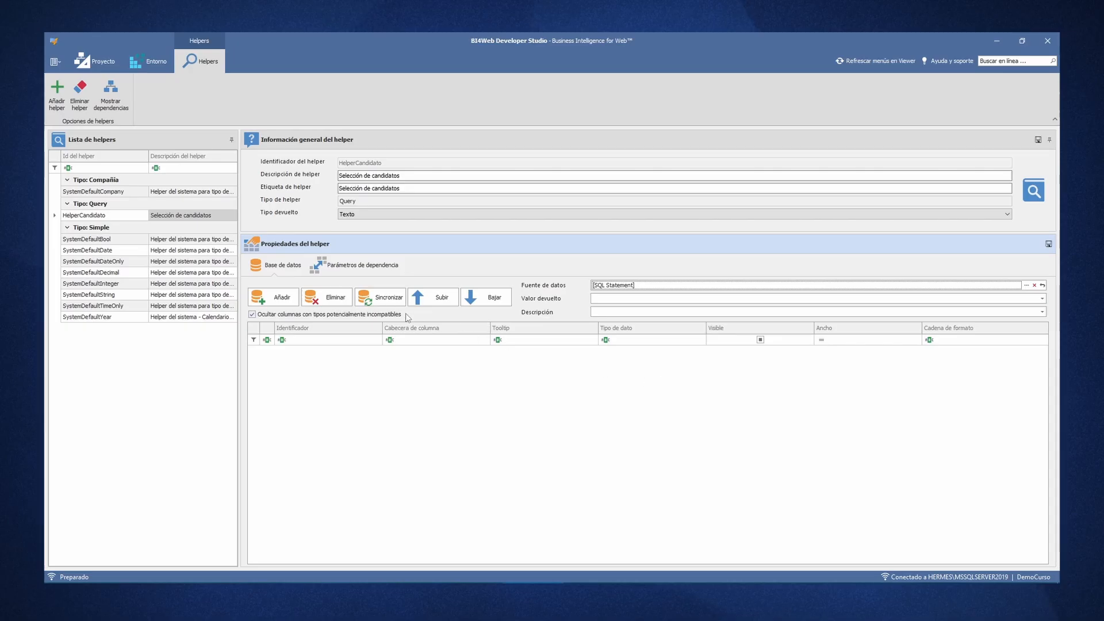
- Synchronize the helper's columns with the SQL data source and set both the returned value and the description to Nombre
{"action": "left_click", "coordinate": [381, 297]}
{"action": "left_click", "coordinate": [1042, 297]}
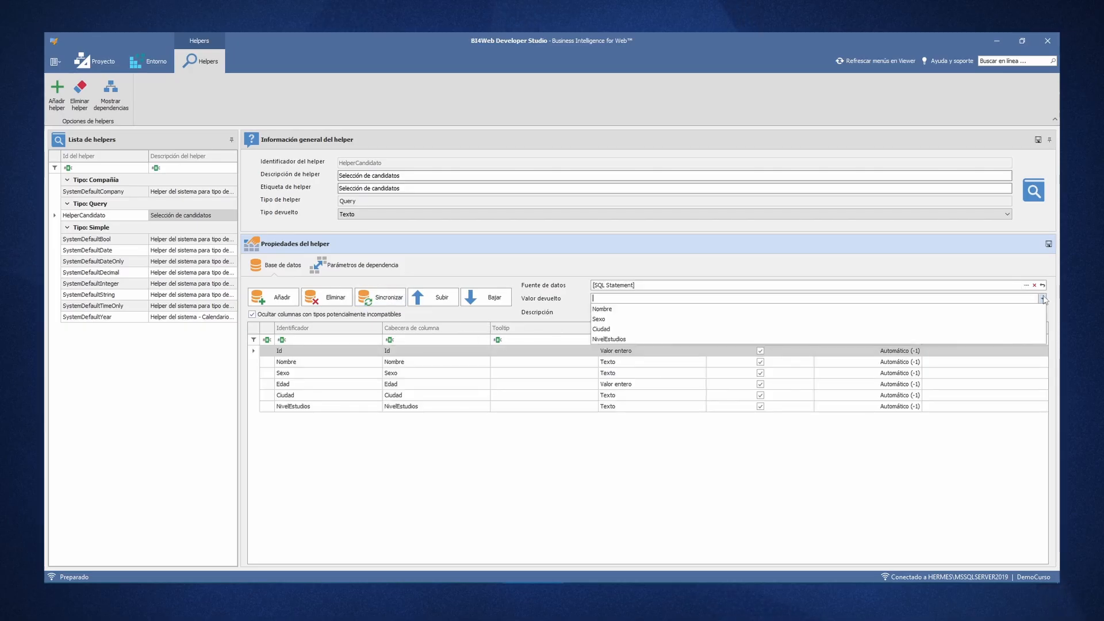
{"action": "left_click", "coordinate": [880, 314]}
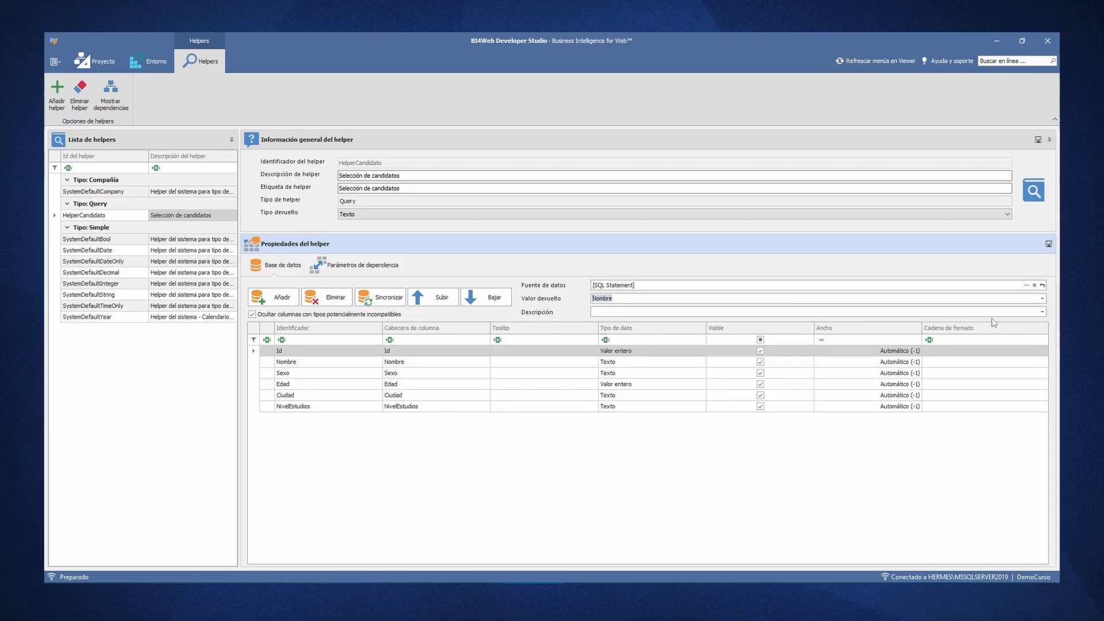
{"action": "left_click", "coordinate": [1042, 312]}
{"action": "left_click", "coordinate": [879, 336]}
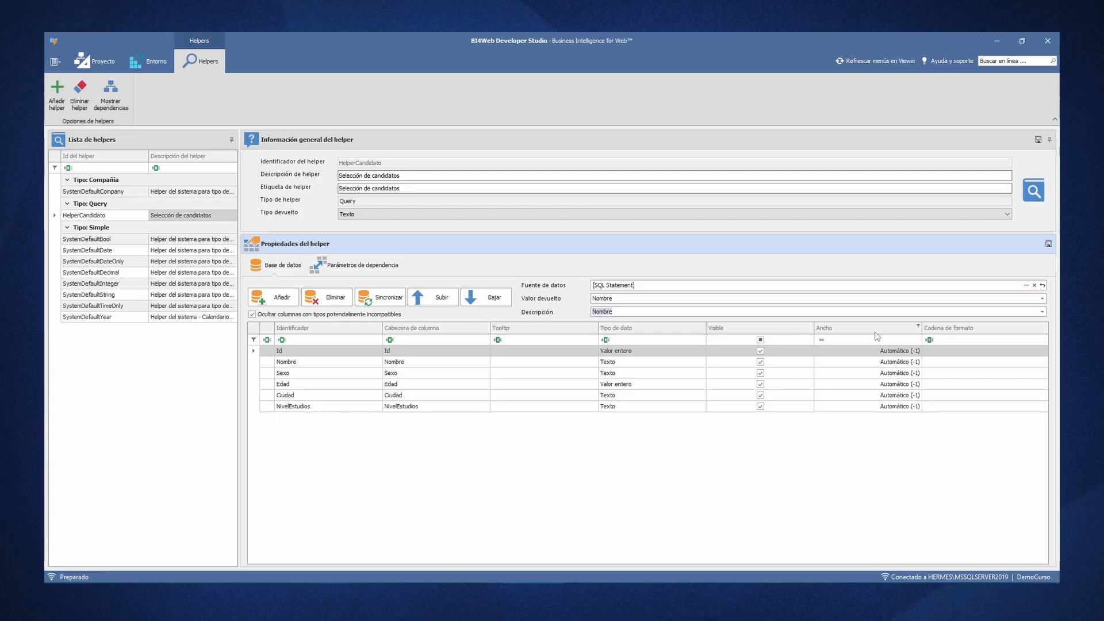
- Hide the Id column in the helper and set the Nombre column's width to 150
{"action": "double_click", "coordinate": [786, 353]}
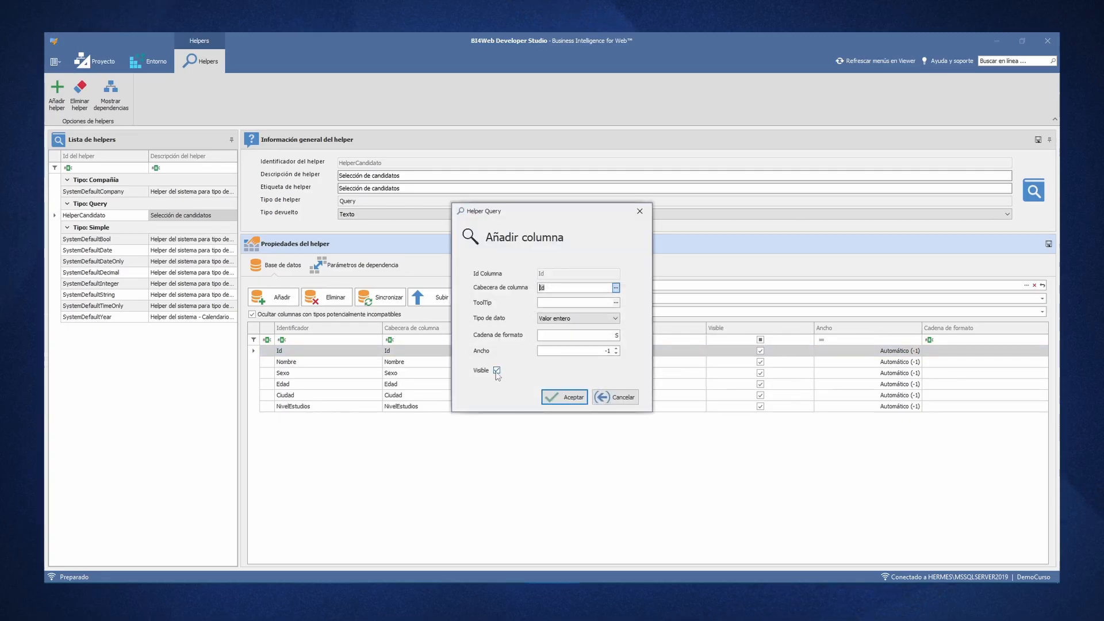
{"action": "left_click", "coordinate": [497, 371]}
{"action": "left_click", "coordinate": [563, 397]}
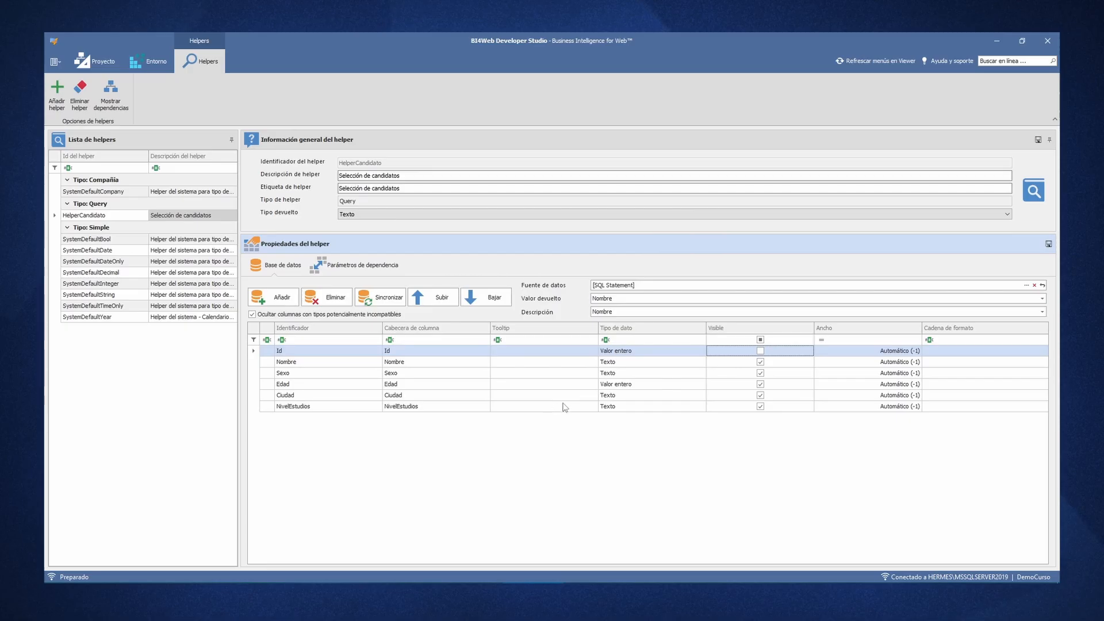
{"action": "double_click", "coordinate": [865, 362]}
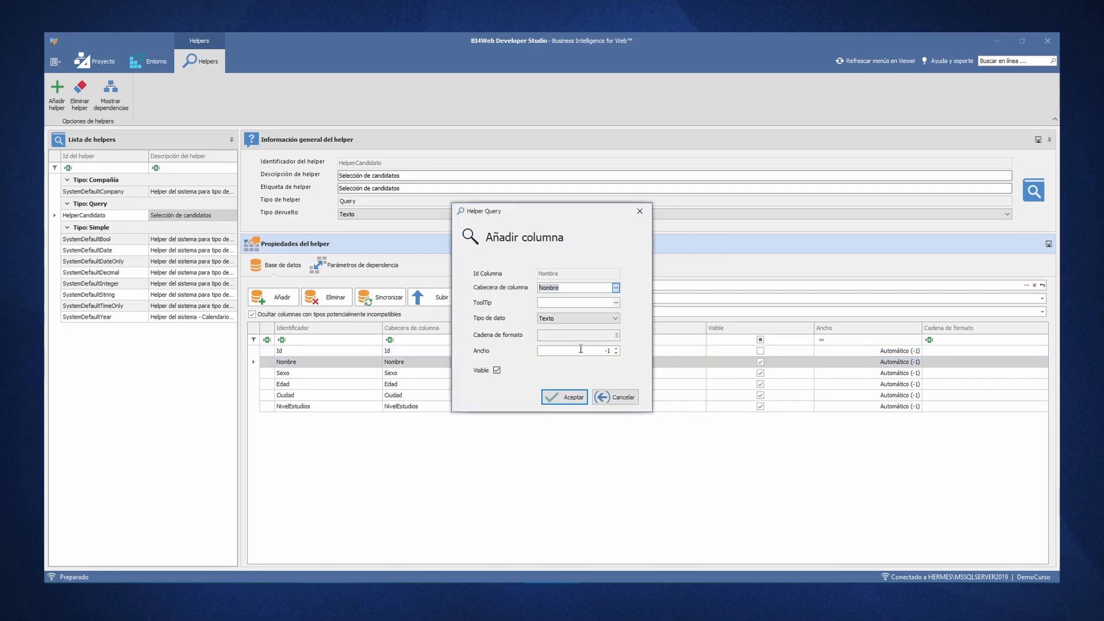
{"action": "left_click", "coordinate": [580, 349]}
{"action": "key", "text": "Return"}
- Set the widths of the Sexo and Edad columns to 50 each
{"action": "double_click", "coordinate": [854, 372]}
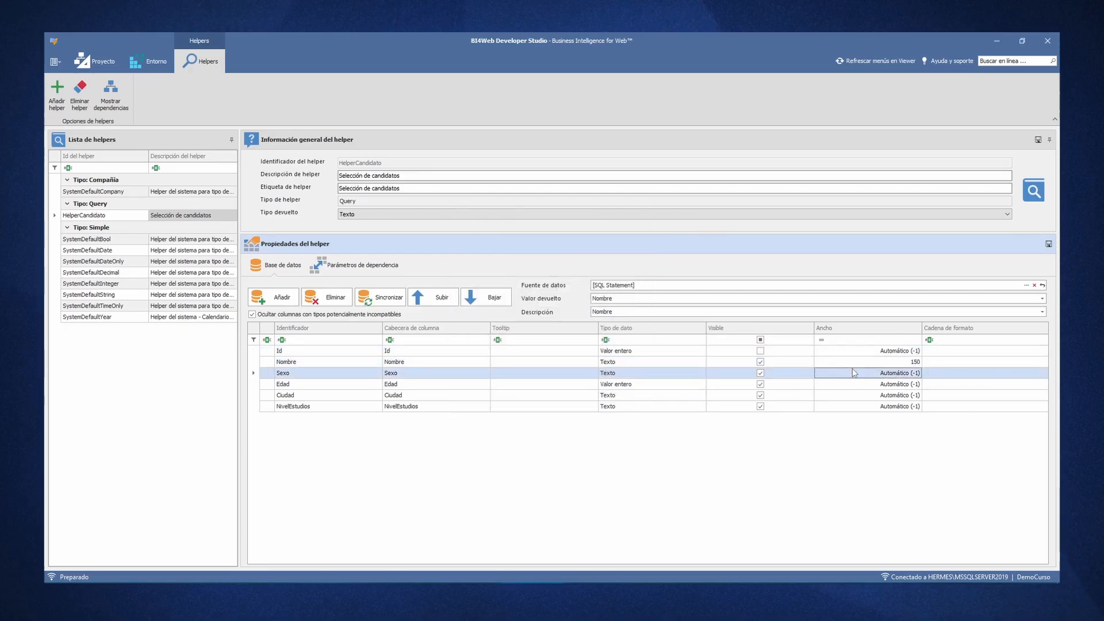
{"action": "type", "text": "50"}
{"action": "key", "text": "Return"}
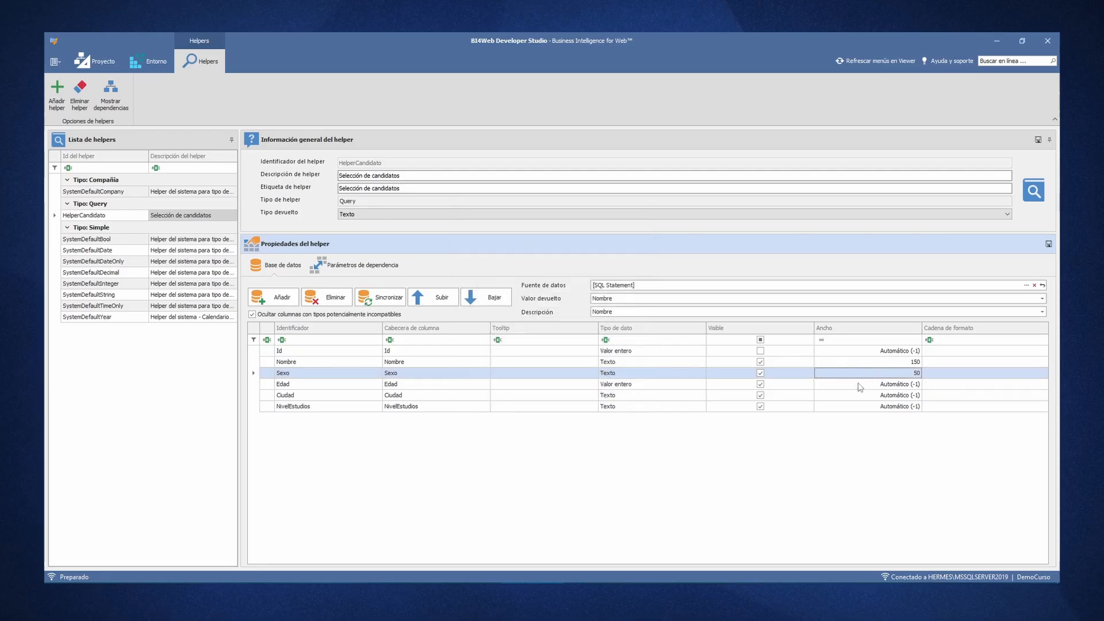
{"action": "double_click", "coordinate": [859, 385]}
{"action": "key", "text": "Tab"}
{"action": "key", "text": "Tab"}
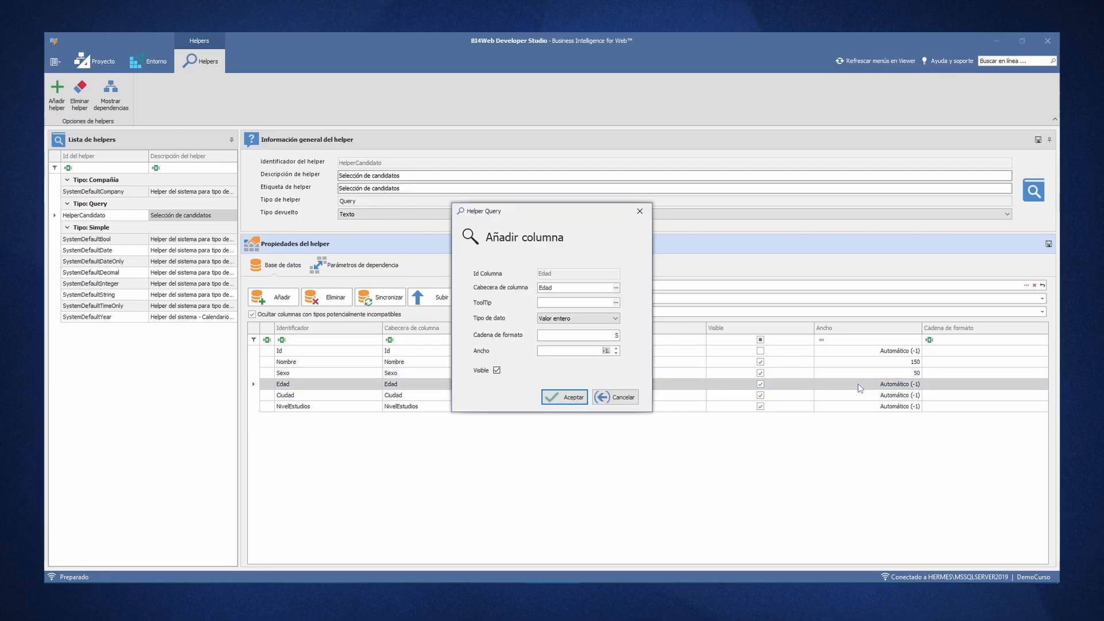
{"action": "type", "text": "50"}
{"action": "key", "text": "Return"}
- Set the Ciudad column's width to 100 and the NivelEstudios column's width to 80, and save the helper
{"action": "double_click", "coordinate": [857, 397]}
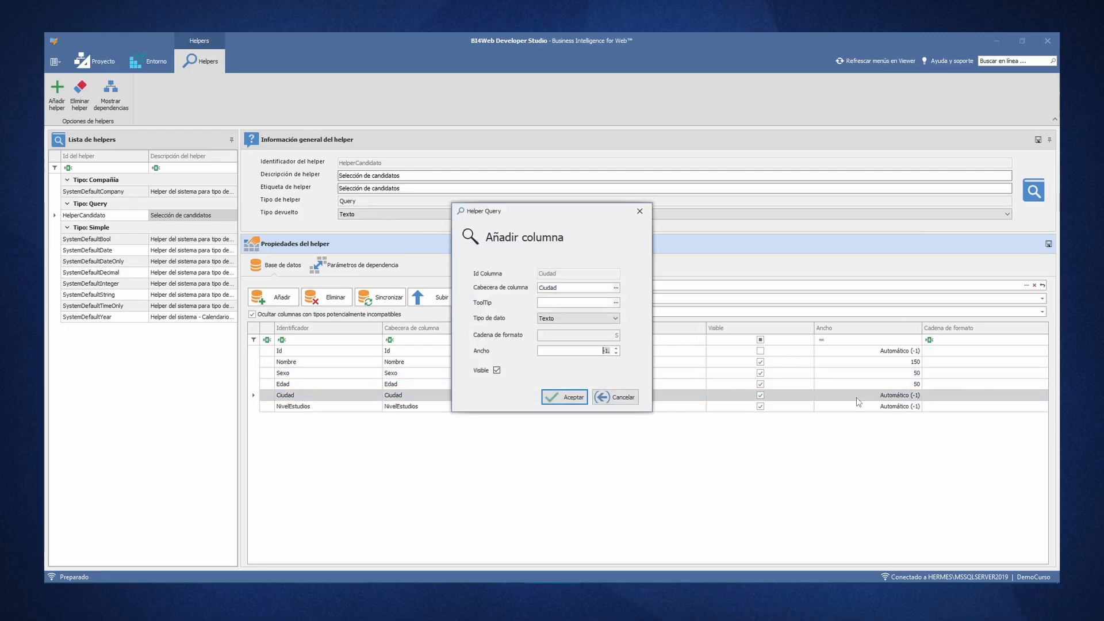
{"action": "type", "text": "100"}
{"action": "key", "text": "Return"}
{"action": "double_click", "coordinate": [856, 406]}
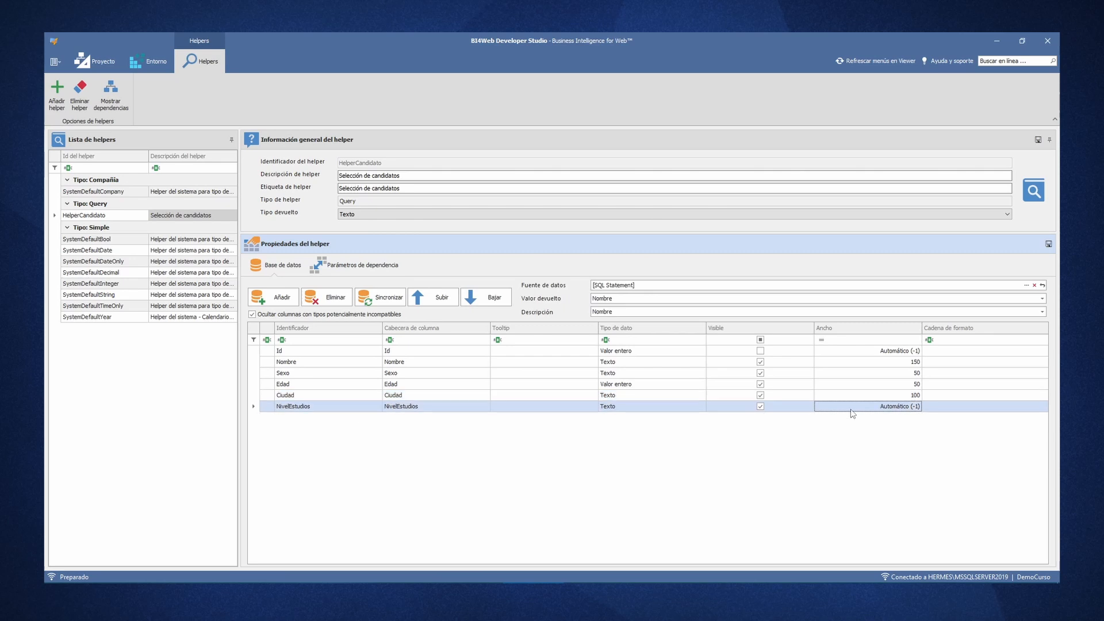
{"action": "key", "text": "Tab"}
{"action": "key", "text": "Tab"}
{"action": "type", "text": "80"}
{"action": "key", "text": "Return"}
{"action": "left_click", "coordinate": [1038, 143]}
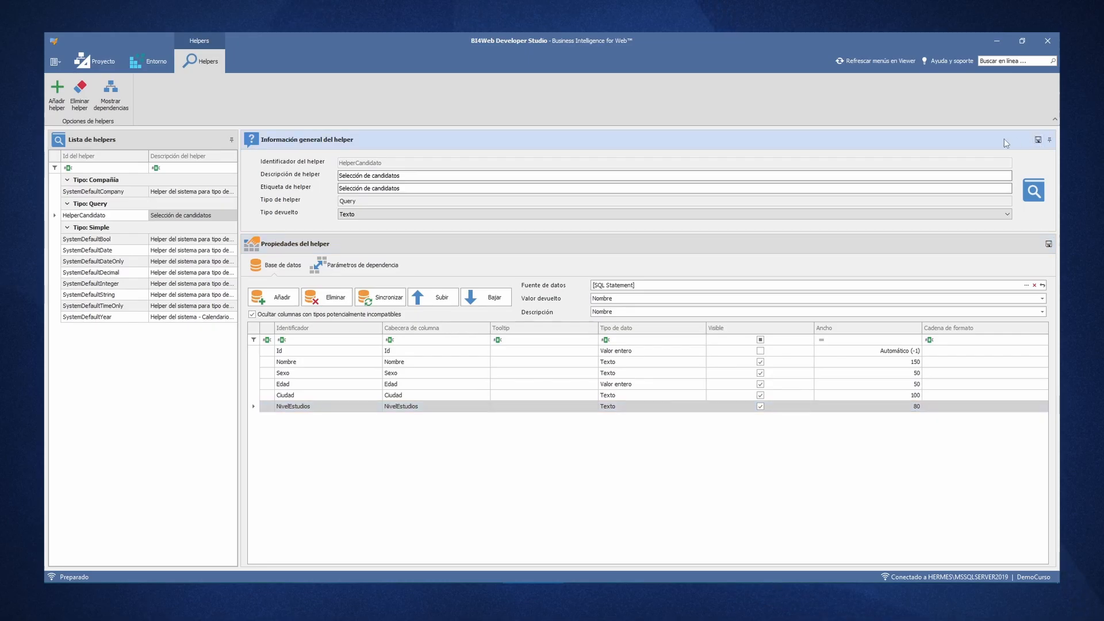
- Go to the project's document editor, open the DemoPolar document and show its selectors
{"action": "left_click", "coordinate": [95, 61]}
{"action": "left_click", "coordinate": [144, 92]}
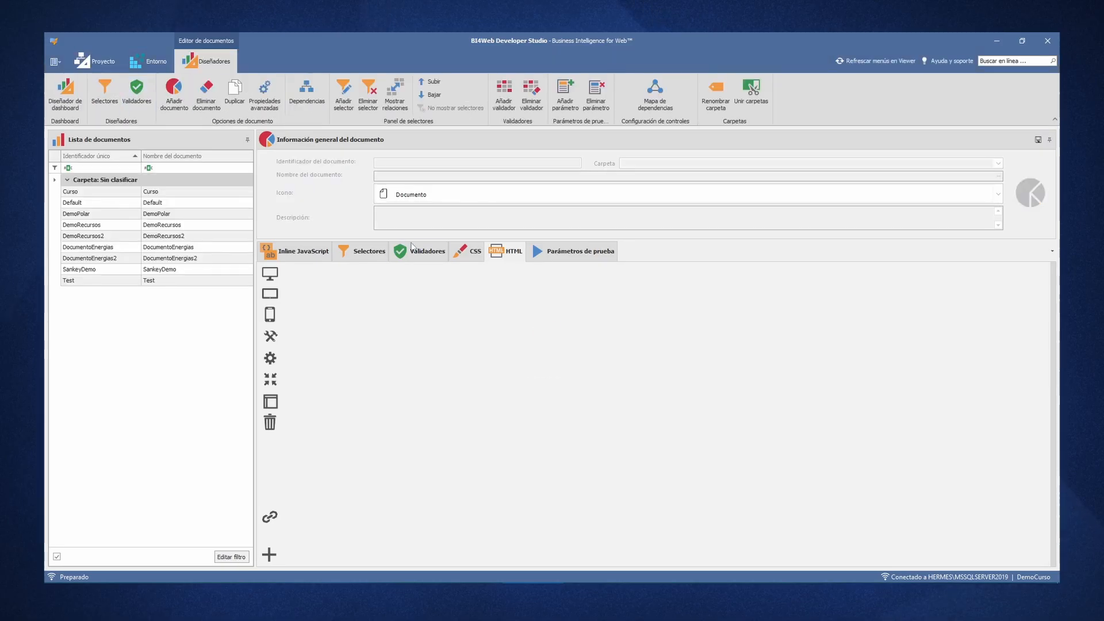
{"action": "left_click", "coordinate": [207, 214]}
{"action": "left_click", "coordinate": [448, 303]}
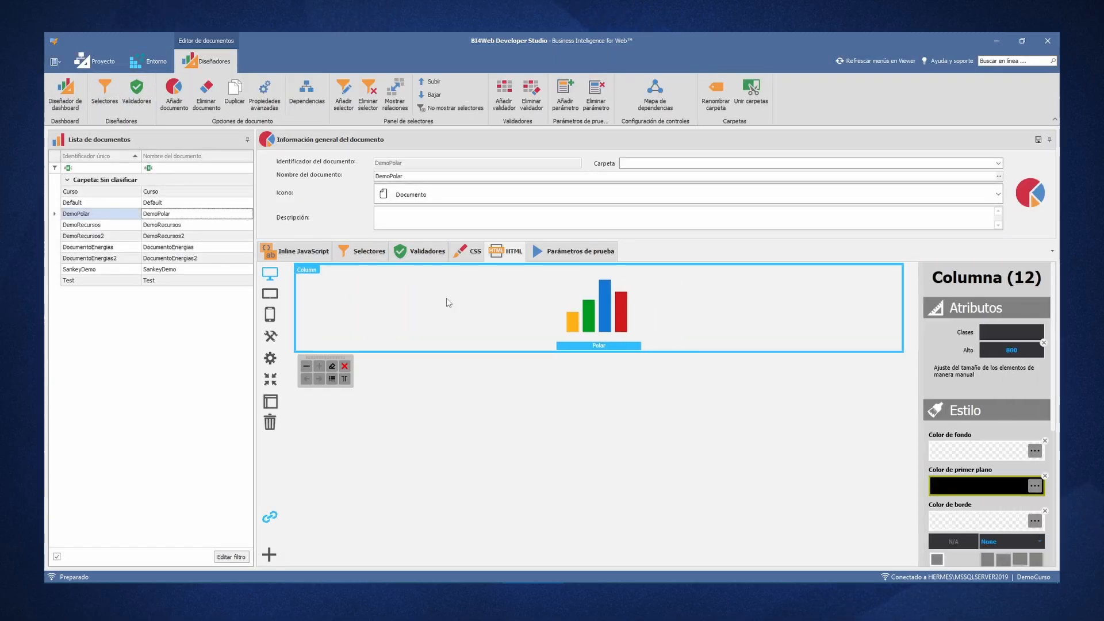
{"action": "left_click", "coordinate": [361, 251]}
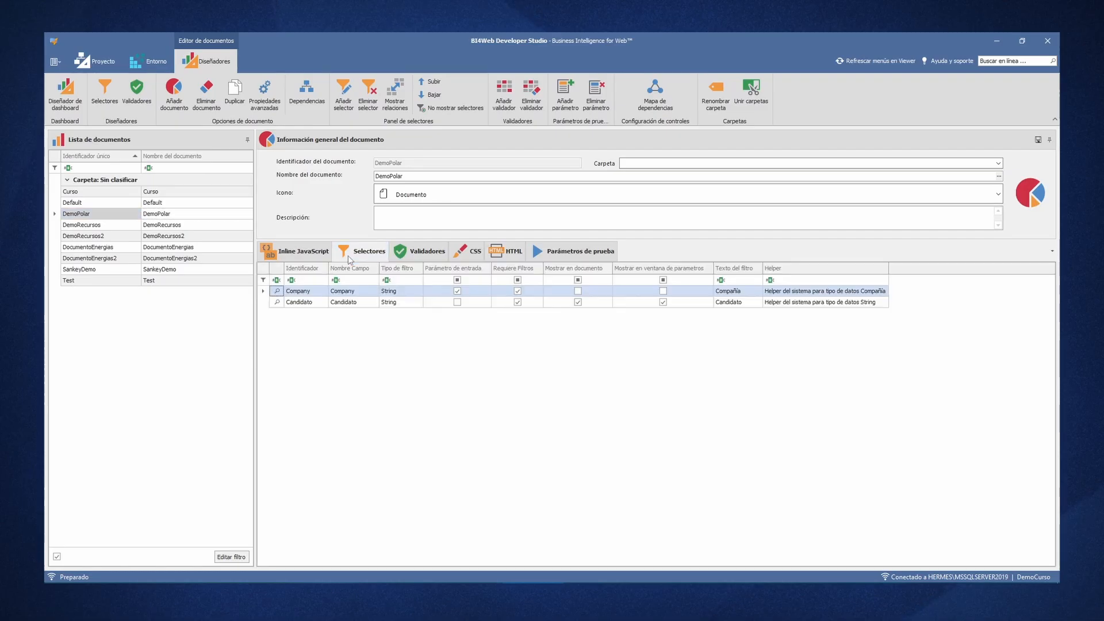
- Assign the query helper "Selección de candidatos" to the Candidato selector and accept the change
{"action": "left_click", "coordinate": [378, 302]}
{"action": "double_click", "coordinate": [378, 303]}
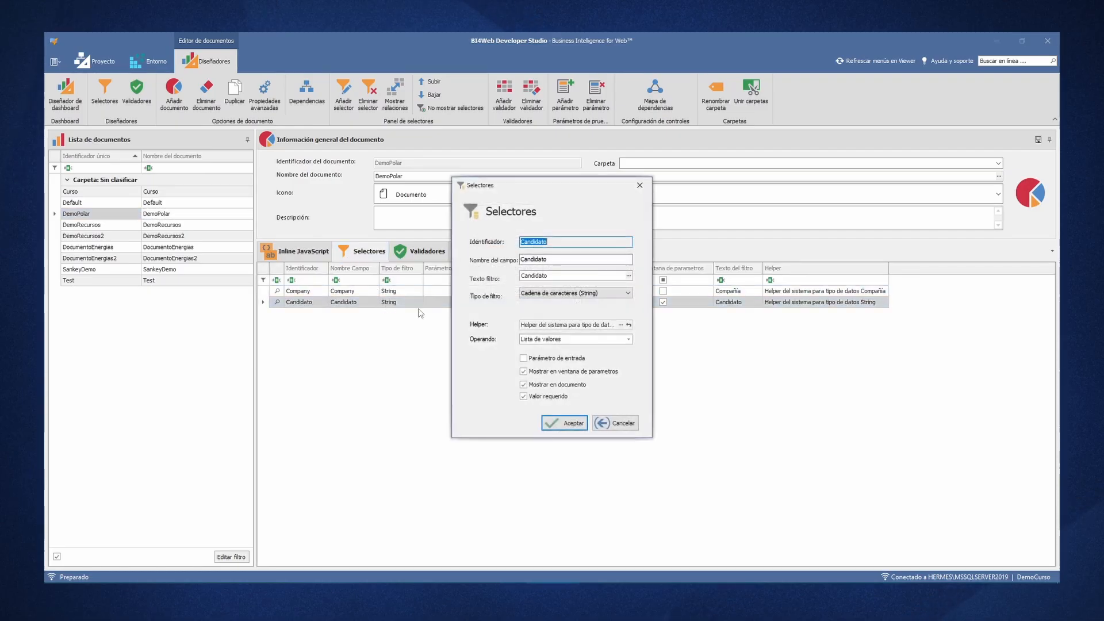
{"action": "left_click", "coordinate": [620, 325]}
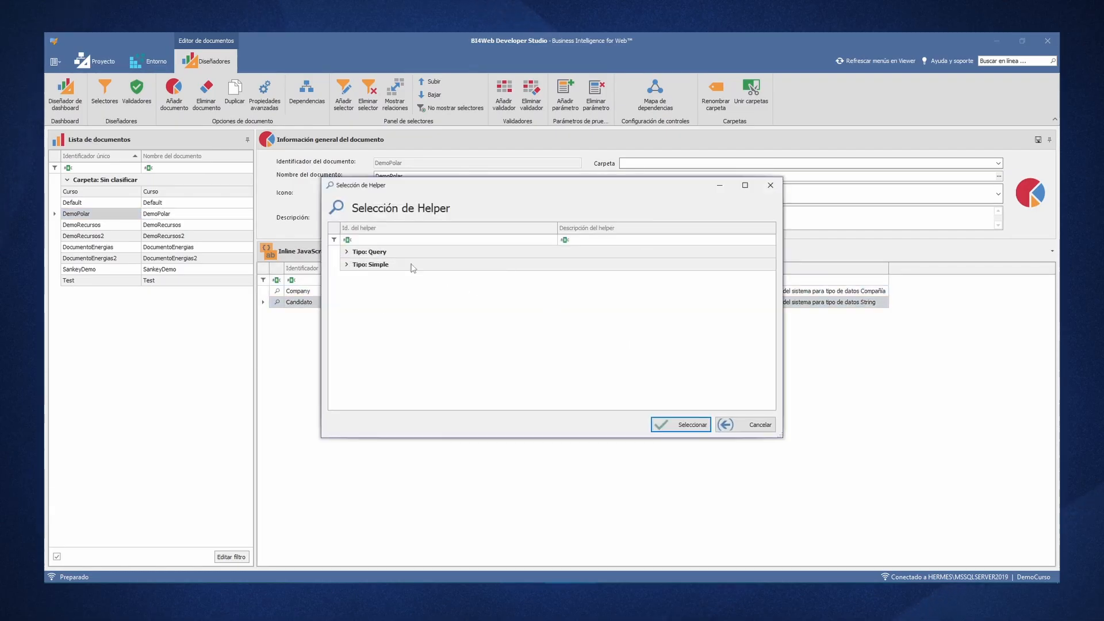
{"action": "double_click", "coordinate": [373, 253]}
{"action": "double_click", "coordinate": [373, 263]}
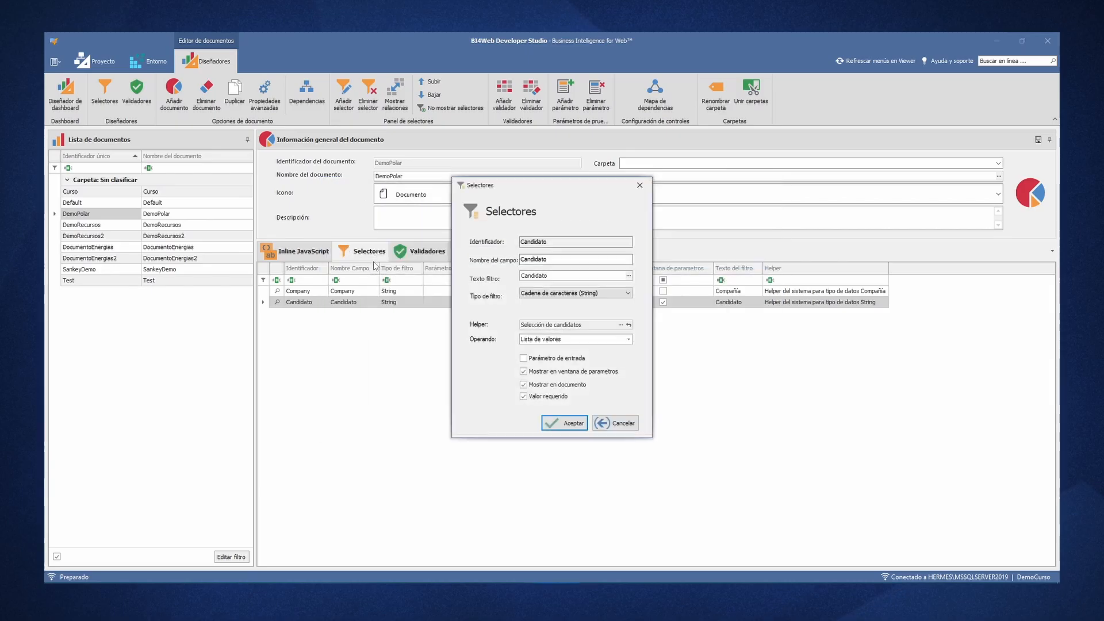
{"action": "left_click", "coordinate": [572, 422]}
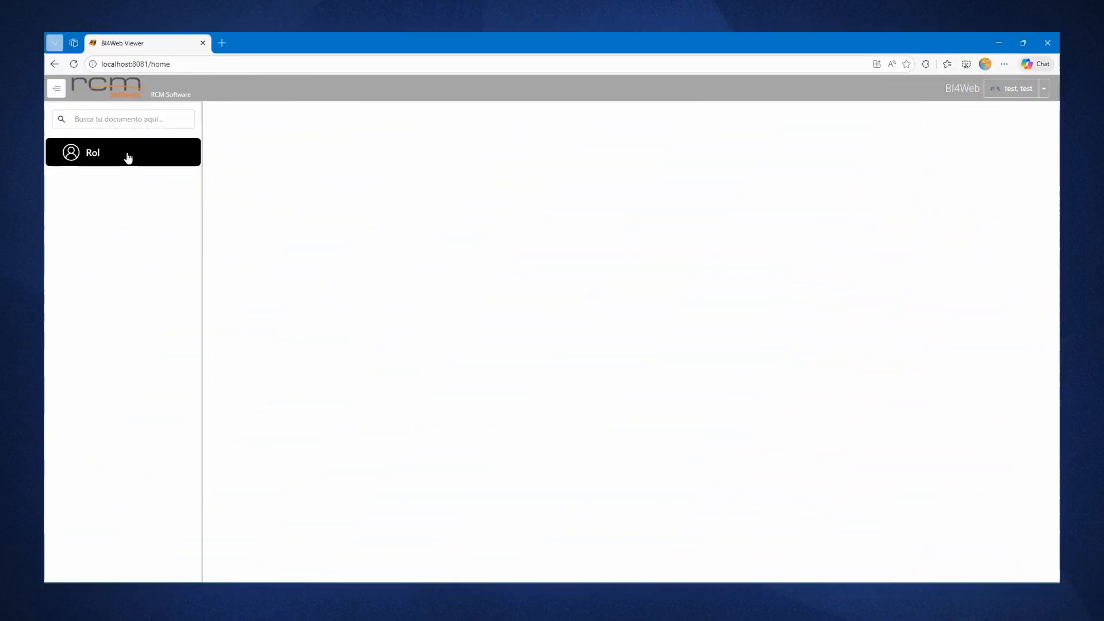
- Open DemoPolar in BI4Web Viewer, set the Candidato filter to "Lista de valores" and run the report
{"action": "left_click", "coordinate": [126, 154]}
{"action": "left_click", "coordinate": [123, 176]}
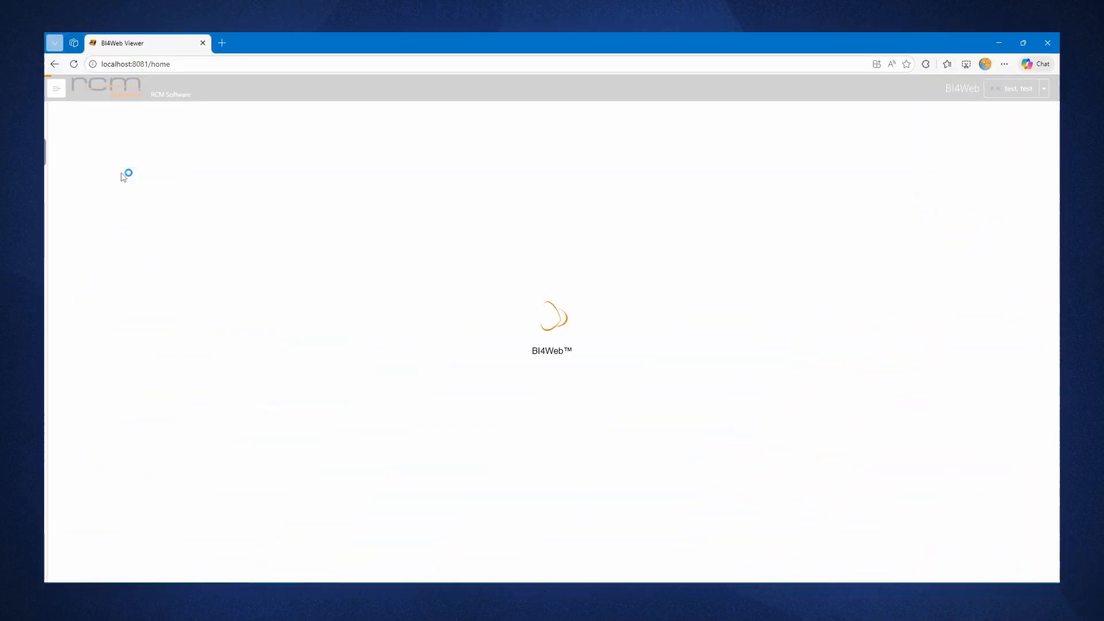
{"action": "left_click", "coordinate": [68, 181]}
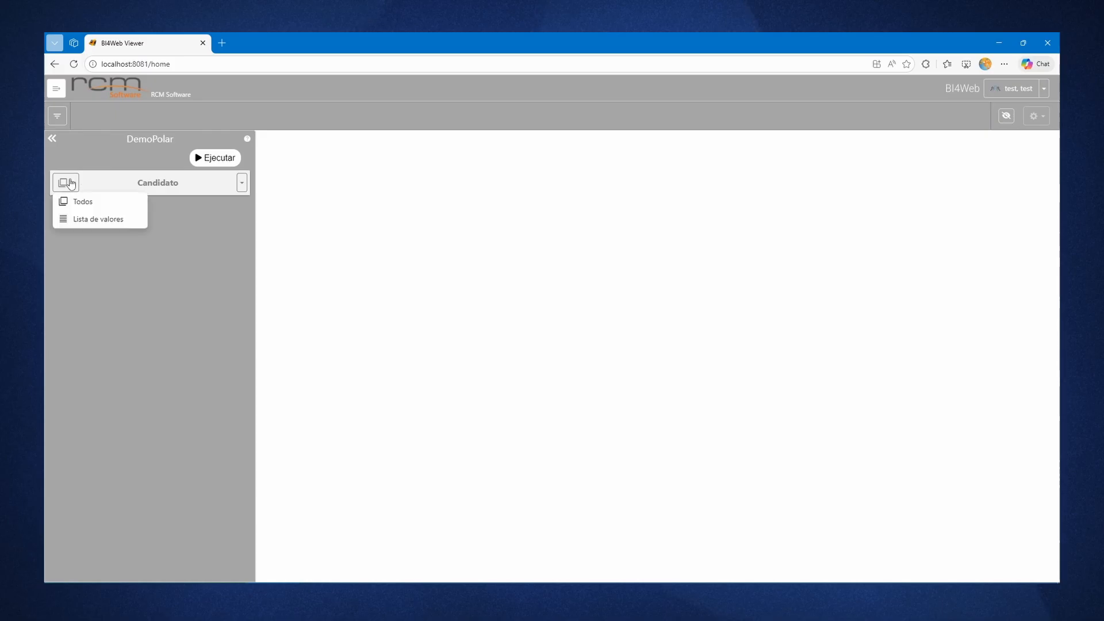
{"action": "left_click", "coordinate": [80, 219]}
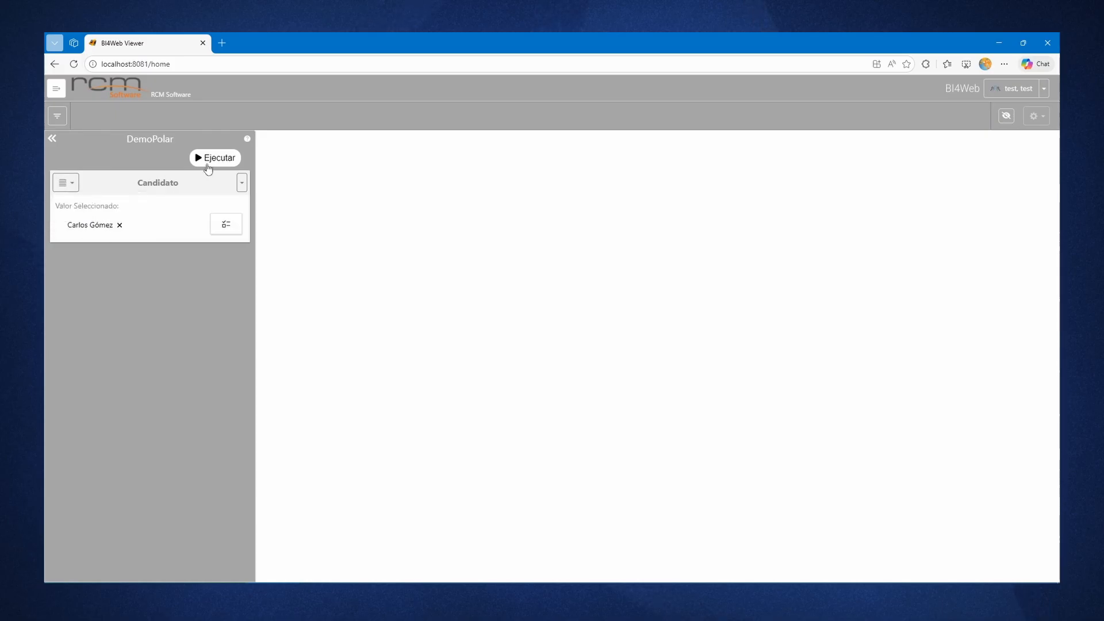
{"action": "left_click", "coordinate": [210, 159]}
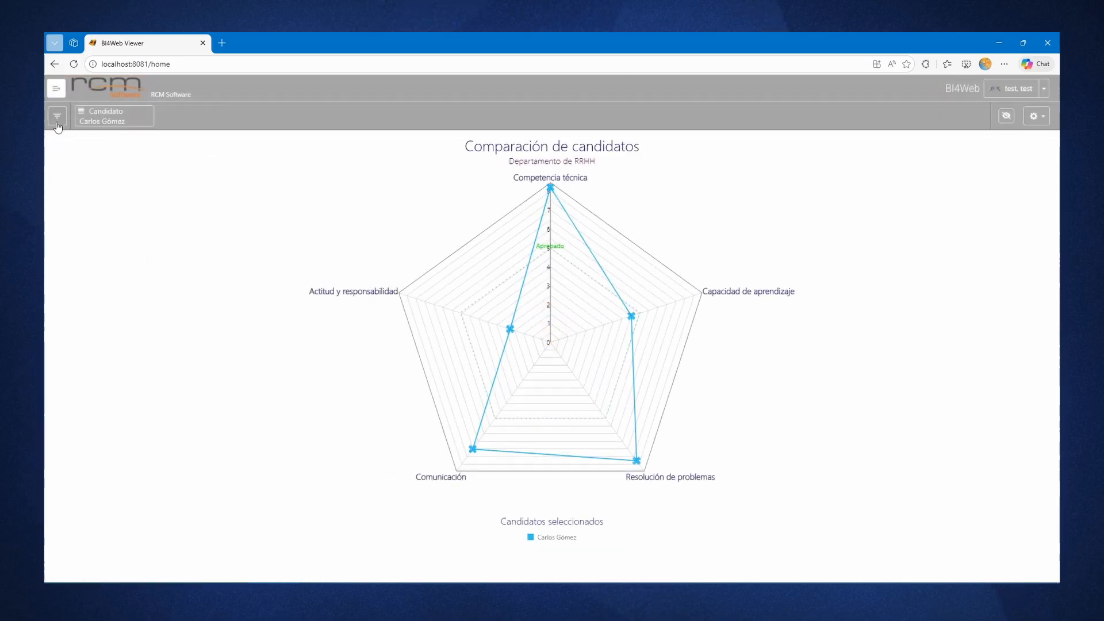
- Open the candidate list in the filter, add the 38-year-old candidate from Barcelona and rerun the report
{"action": "left_click", "coordinate": [57, 116]}
{"action": "left_click", "coordinate": [226, 224]}
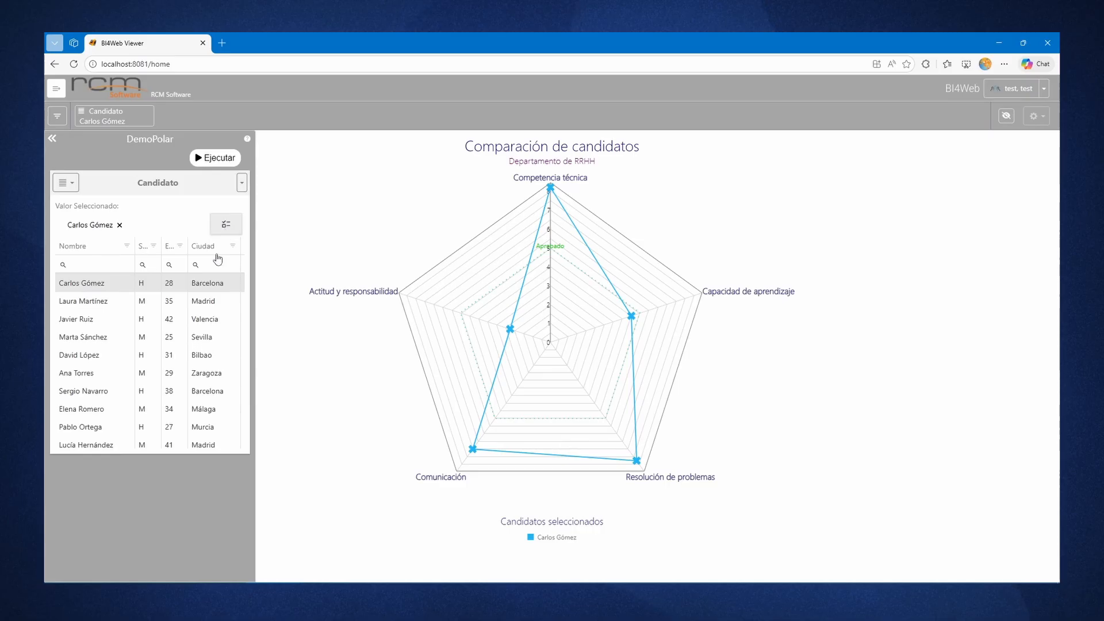
{"action": "left_click", "coordinate": [223, 391]}
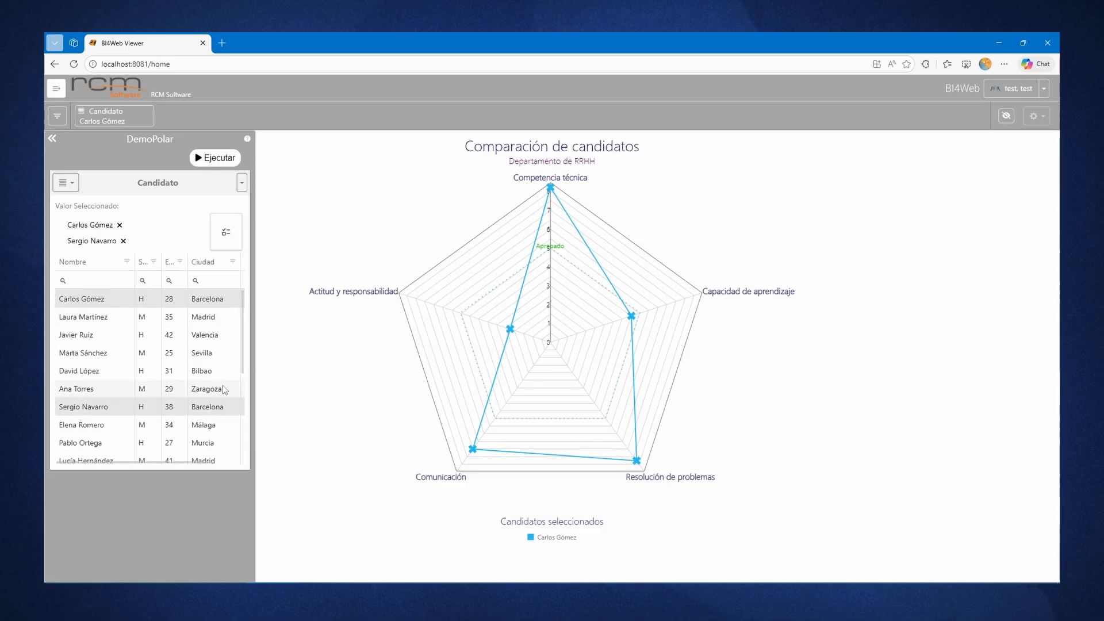
{"action": "left_click", "coordinate": [217, 161]}
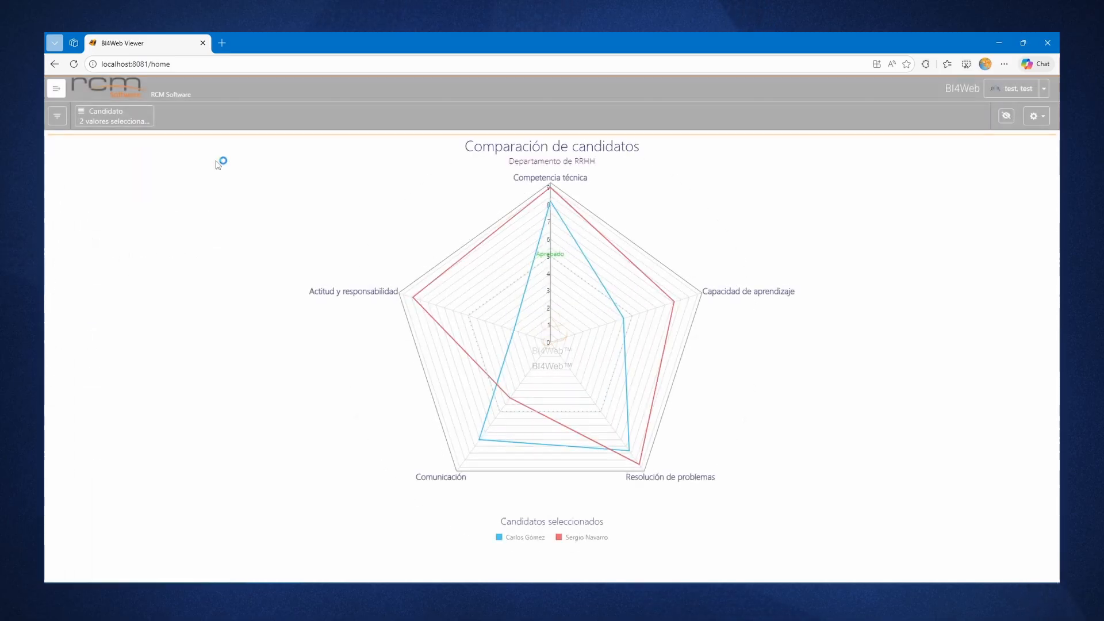
- Add the 35-year-old candidate from Madrid to the comparison and rerun the report
{"action": "left_click", "coordinate": [55, 117]}
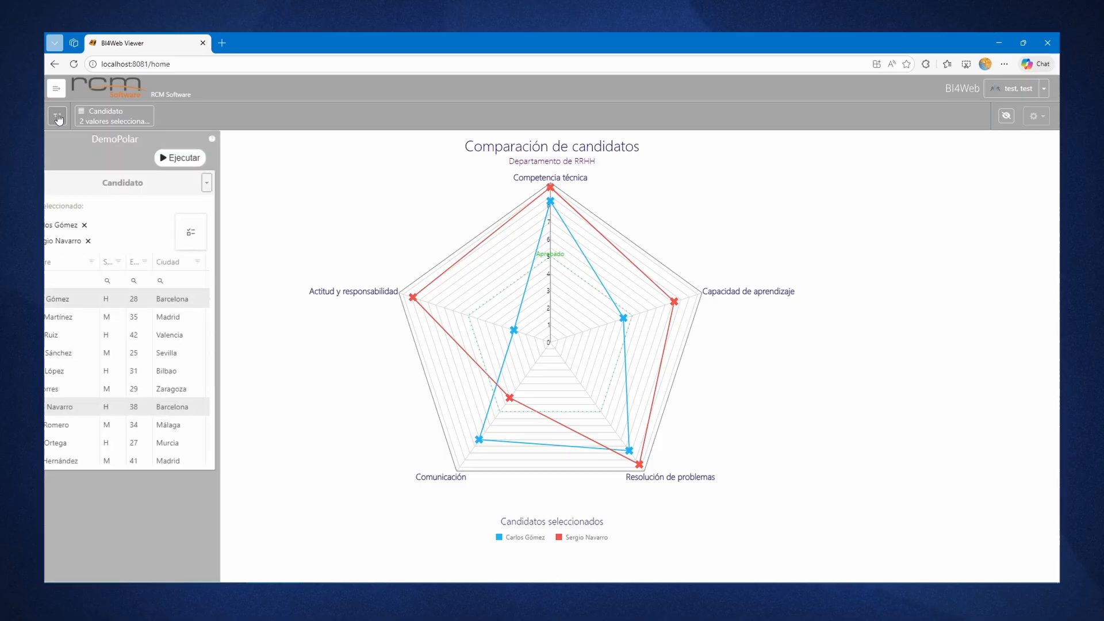
{"action": "left_click", "coordinate": [200, 323]}
{"action": "left_click", "coordinate": [214, 161]}
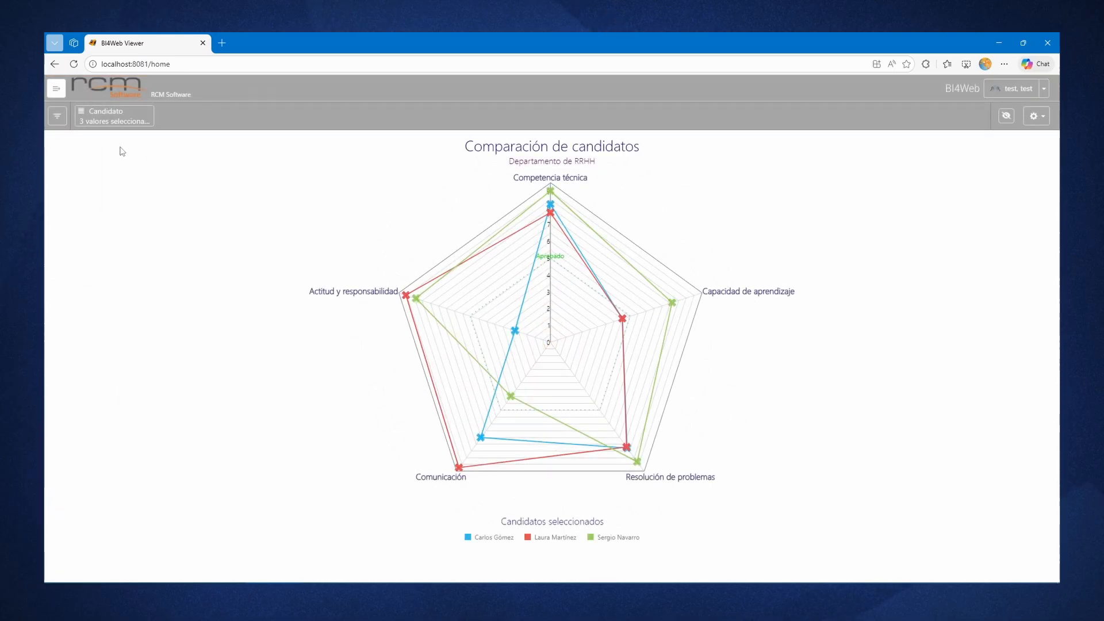
- Remove the 38-year-old Barcelona candidate from the filter and rerun the report
{"action": "left_click", "coordinate": [57, 115]}
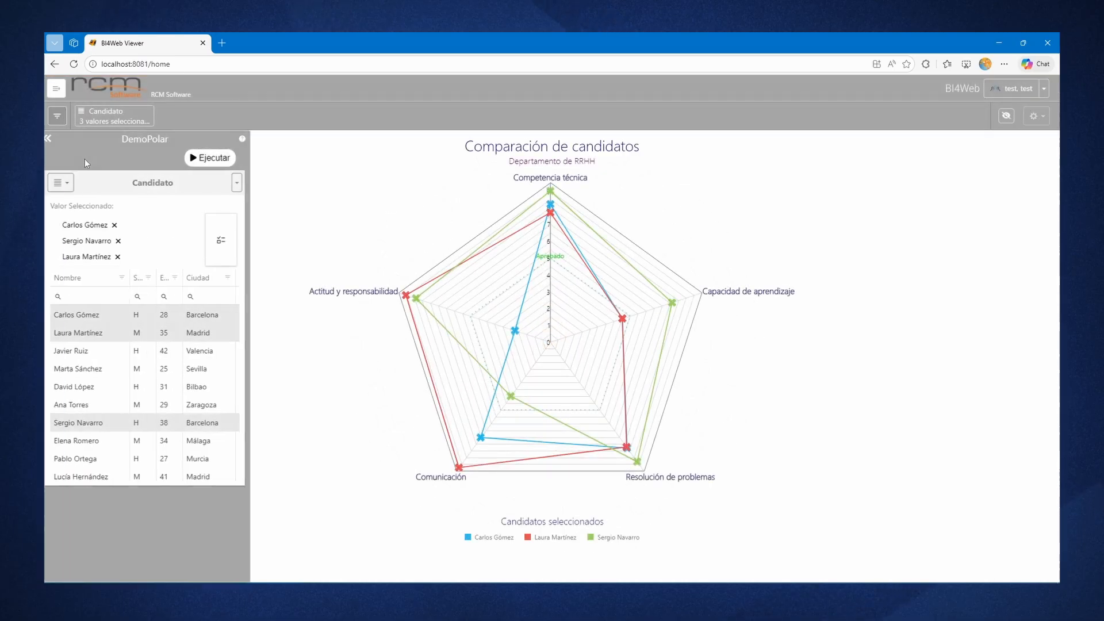
{"action": "left_click", "coordinate": [200, 424]}
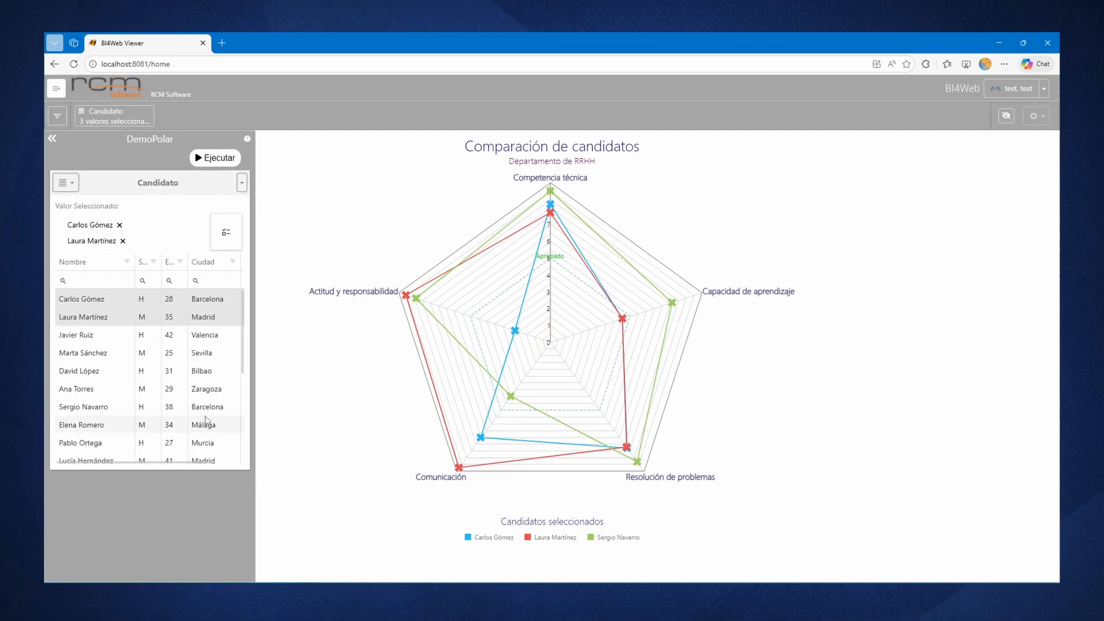
{"action": "left_click", "coordinate": [203, 163]}
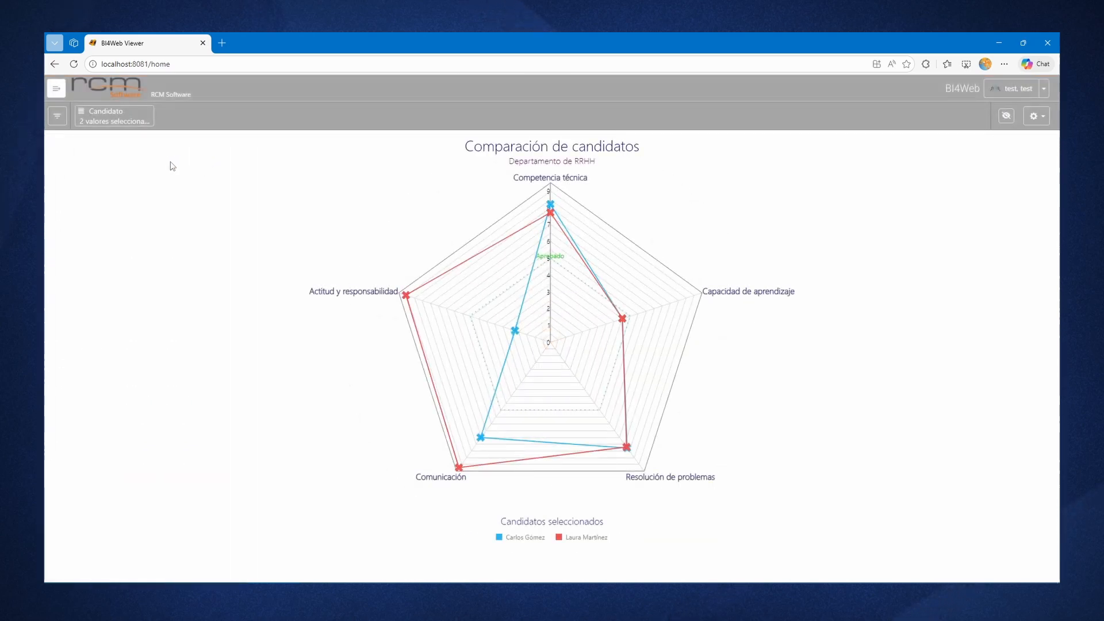
- Deselect the 35-year-old Madrid candidate, add the 42-year-old from Valencia and the 25-year-old from Sevilla, and rerun the report
{"action": "left_click", "coordinate": [57, 115]}
{"action": "left_click", "coordinate": [196, 280]}
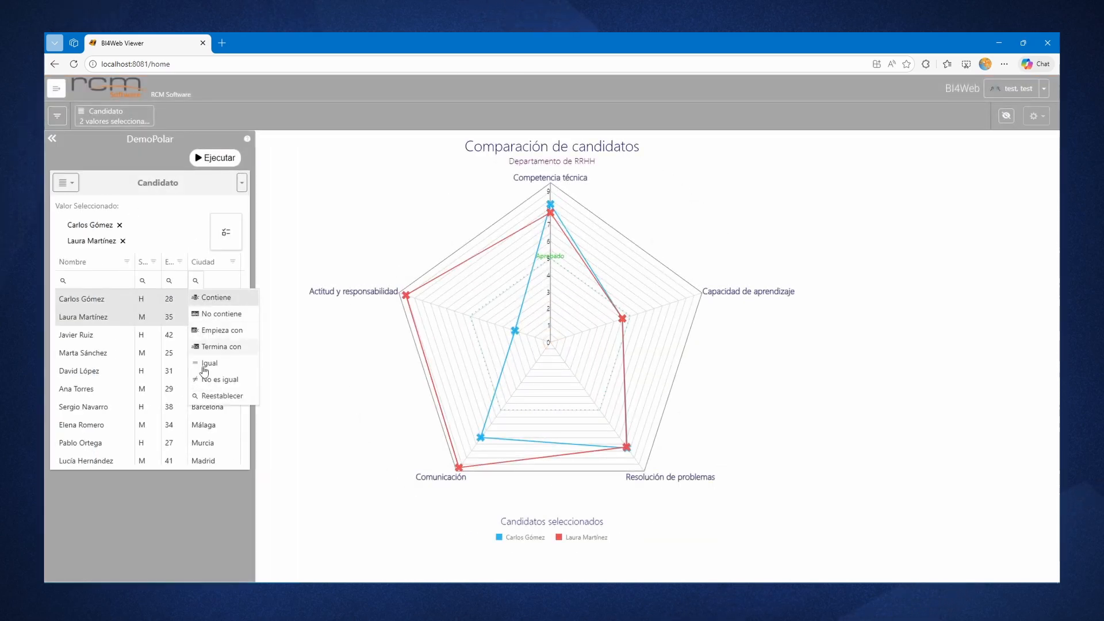
{"action": "left_click_drag", "start_coordinate": [182, 462], "coordinate": [224, 462]}
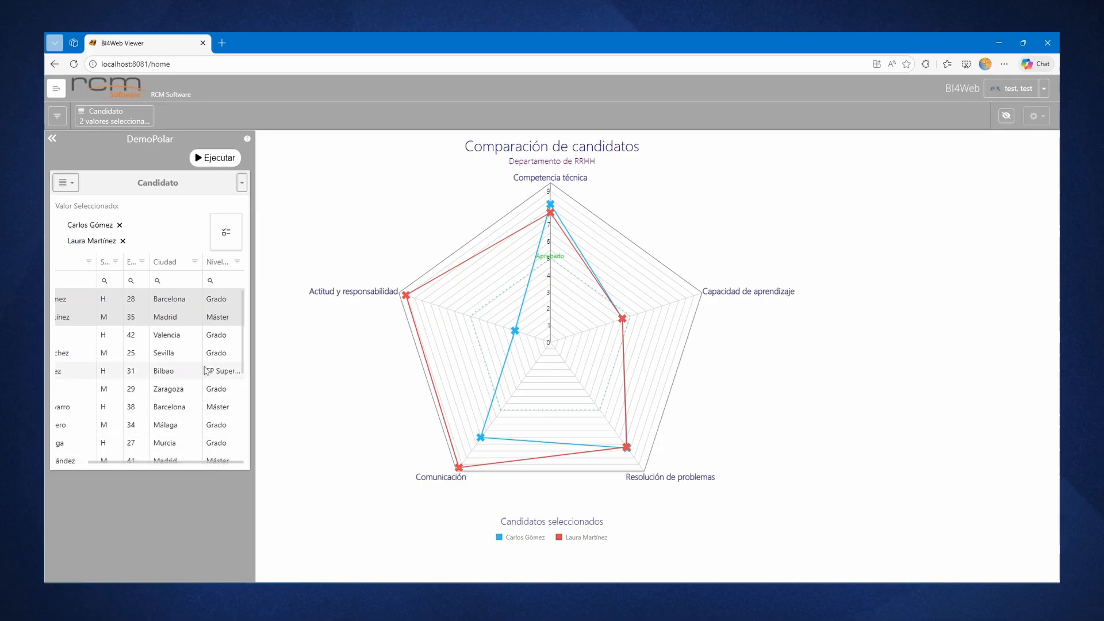
{"action": "left_click", "coordinate": [222, 317]}
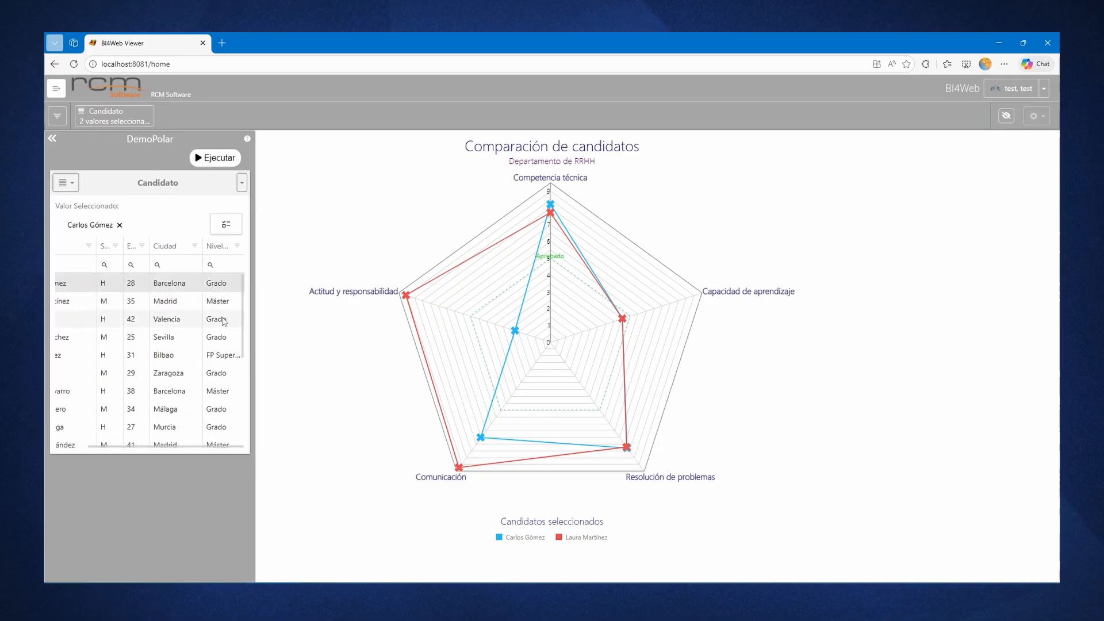
{"action": "left_click", "coordinate": [224, 321]}
{"action": "left_click", "coordinate": [224, 354]}
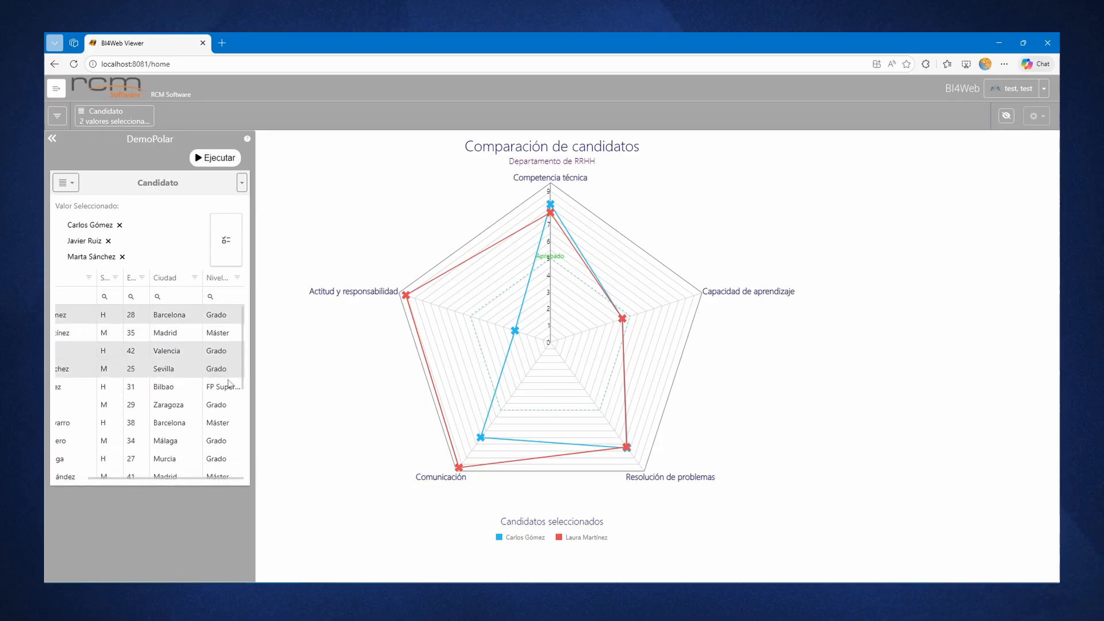
{"action": "left_click", "coordinate": [214, 158]}
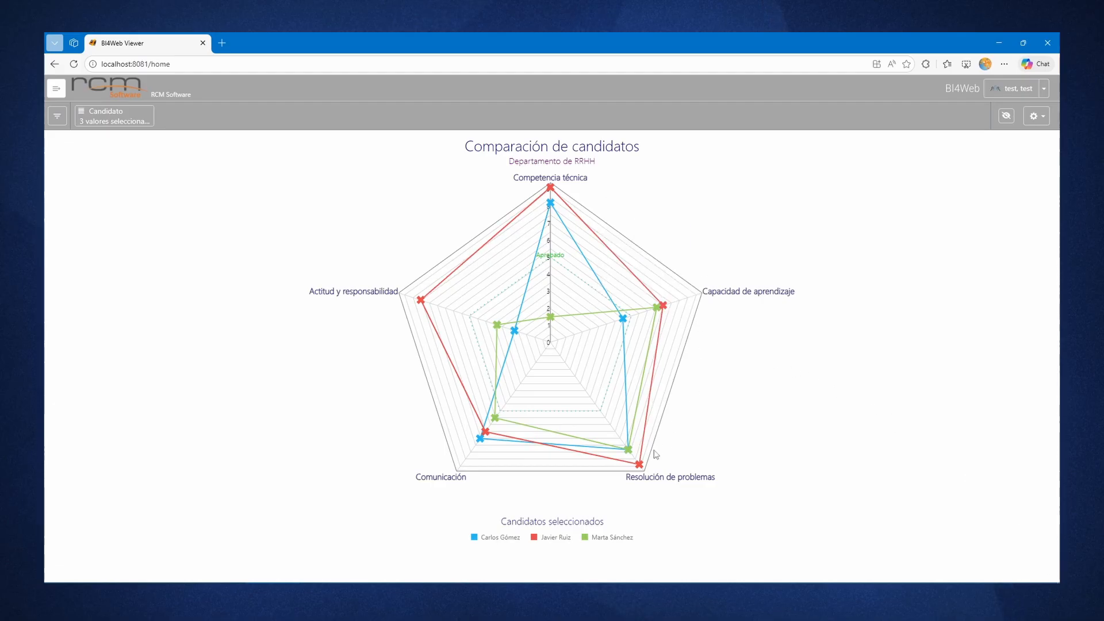
- Inspect the photo tooltips on the blue series' points for problem solving, communication, and attitude and responsibility
{"action": "mouse_move", "coordinate": [628, 450]}
{"action": "mouse_move", "coordinate": [481, 442]}
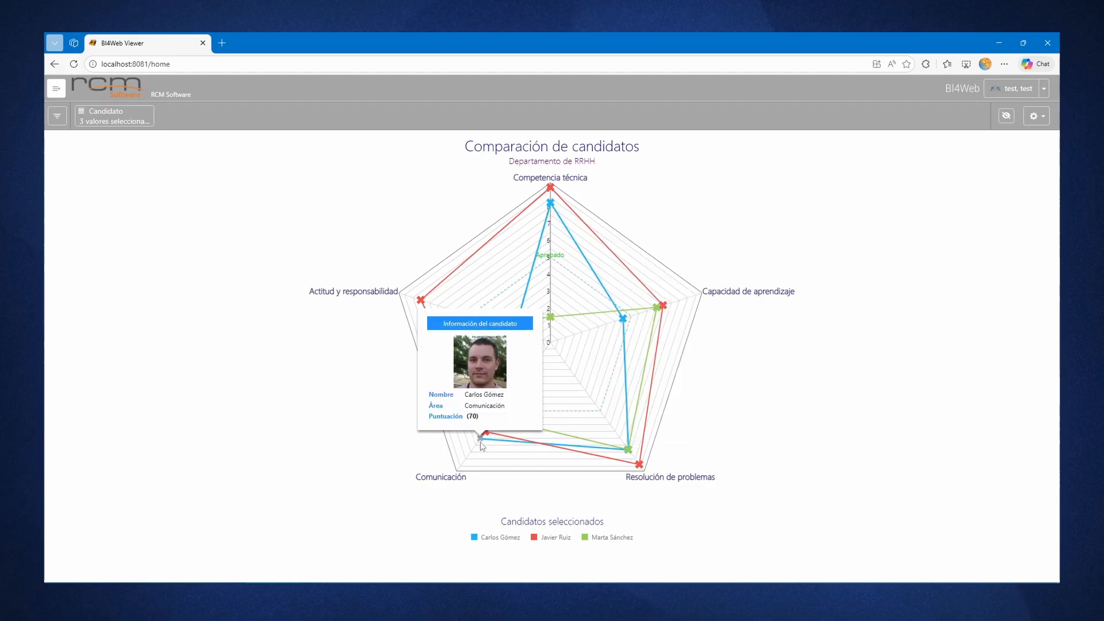
{"action": "mouse_move", "coordinate": [513, 334]}
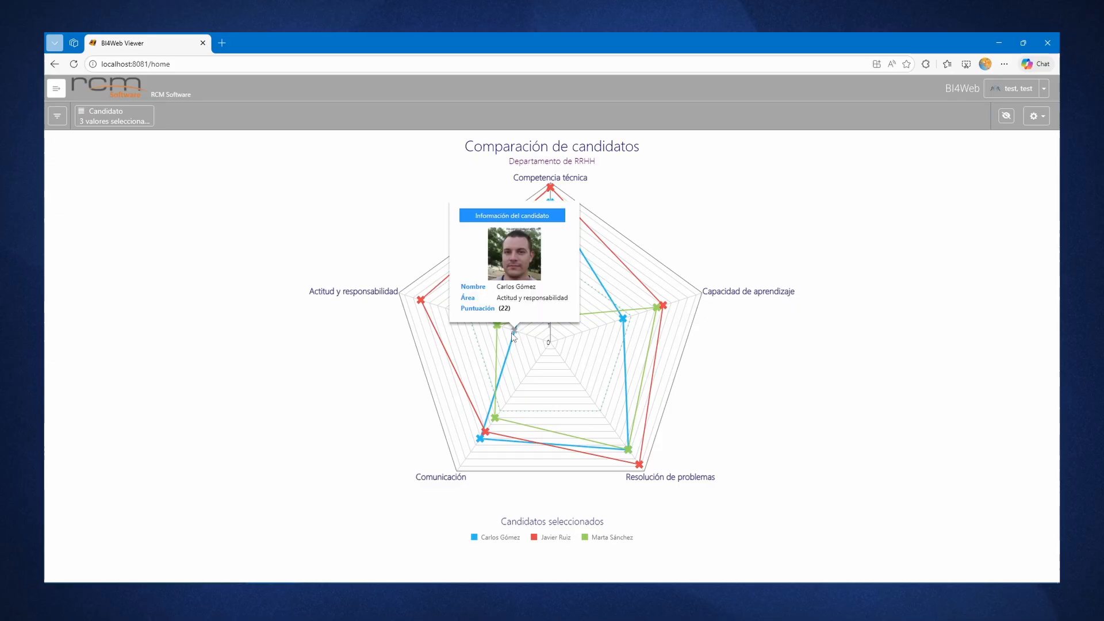